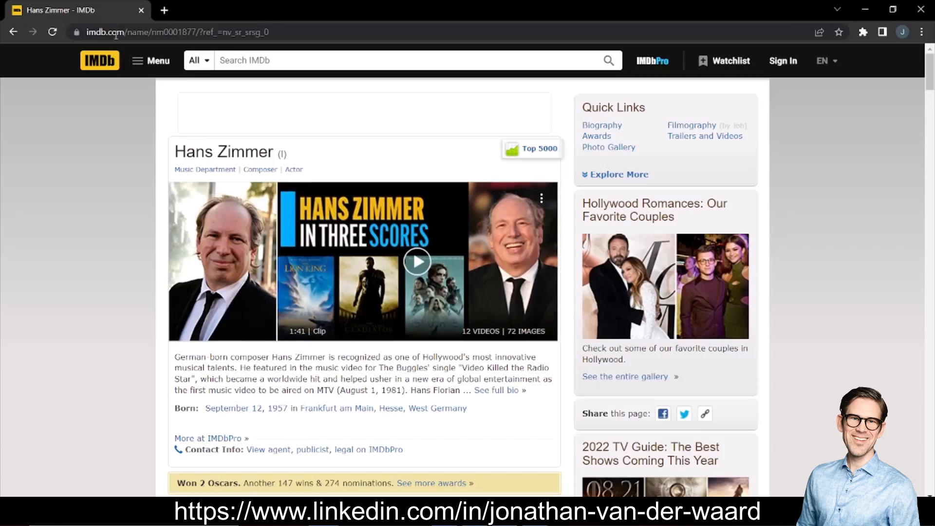
pyautogui.click(116, 33)
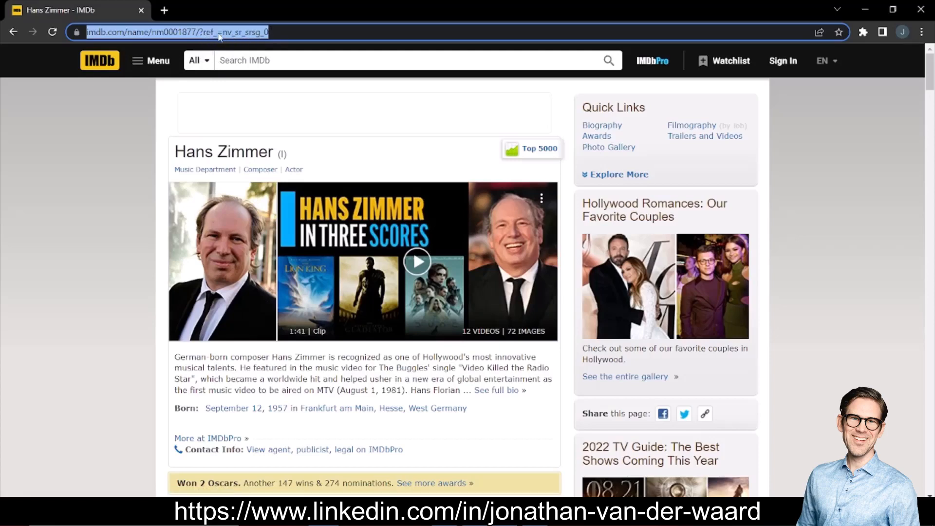
pyautogui.click(200, 33)
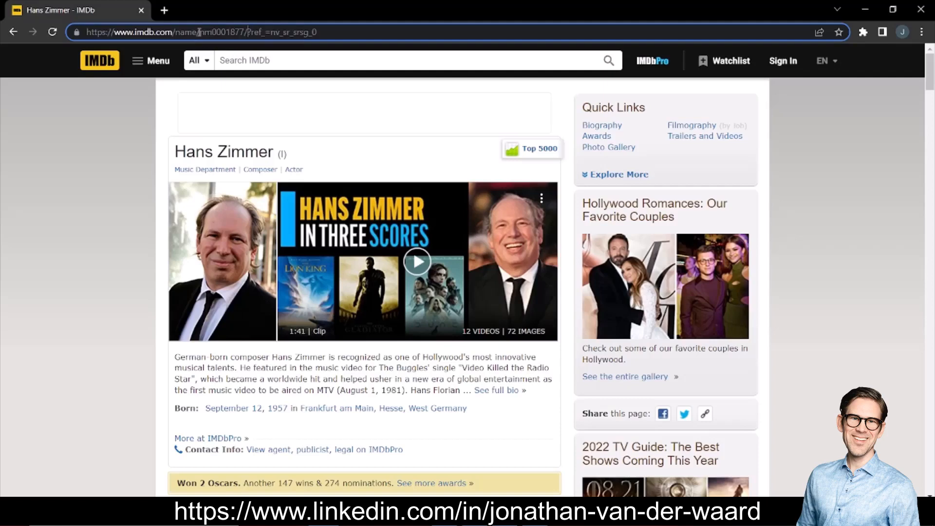
pyautogui.moveTo(248, 31); pyautogui.dragTo(86, 32)
pyautogui.hotkey('ctrl', 'c')
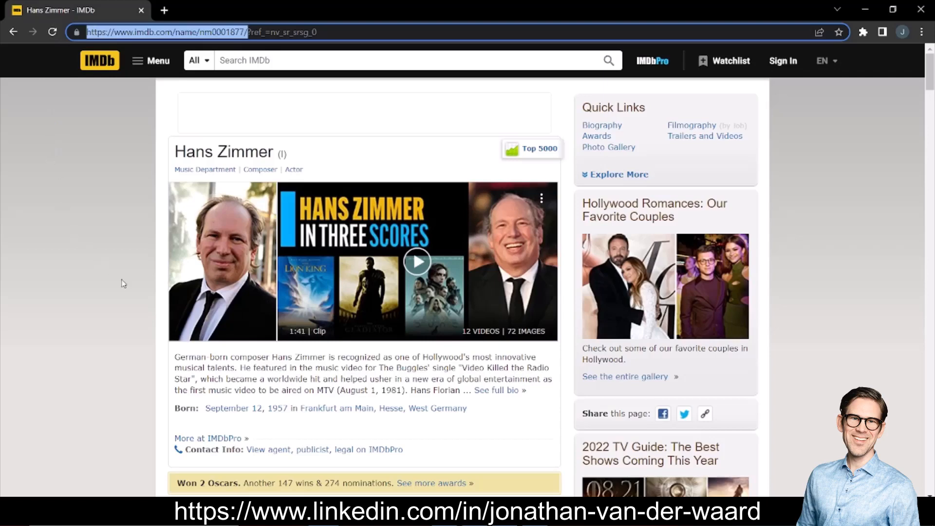
pyautogui.click(349, 156)
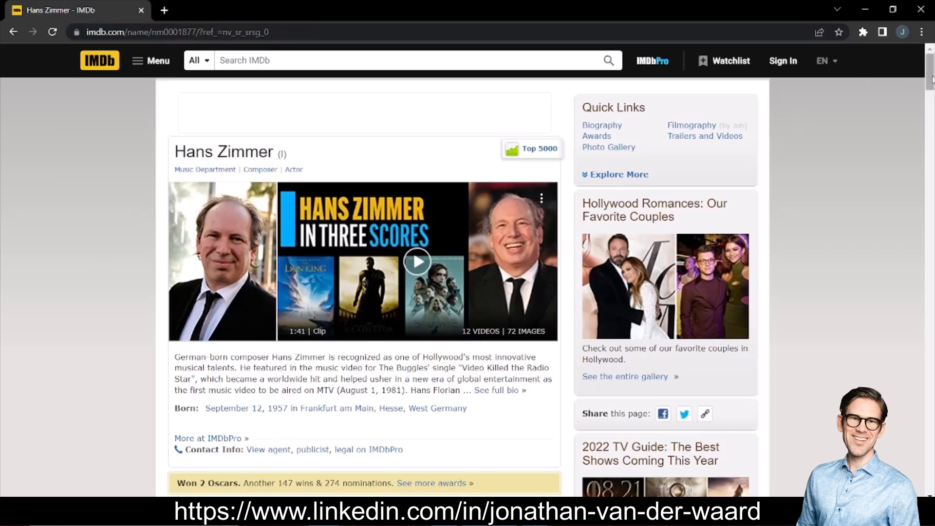
# Examine the Filmography section's category list and its Music department credits, collapsing and expanding that category.
pyautogui.moveTo(932, 79); pyautogui.dragTo(932, 139)
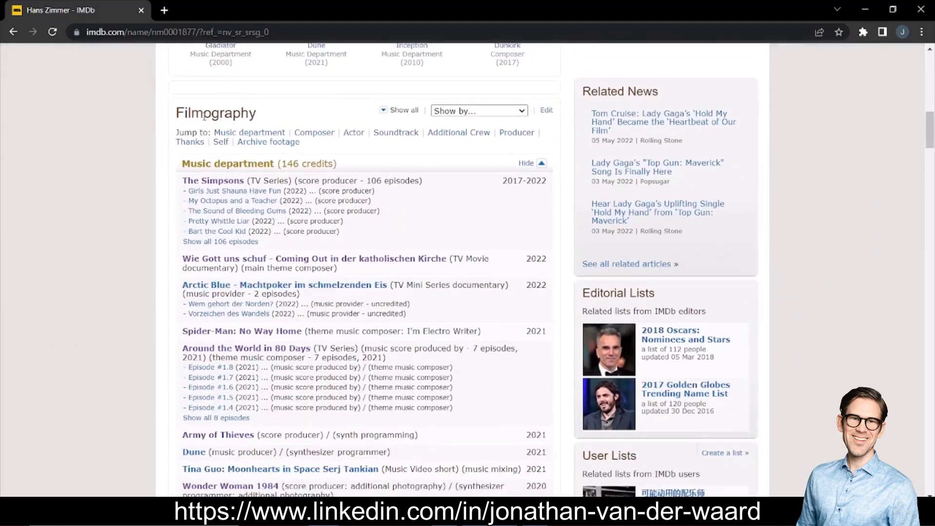
pyautogui.click(541, 164)
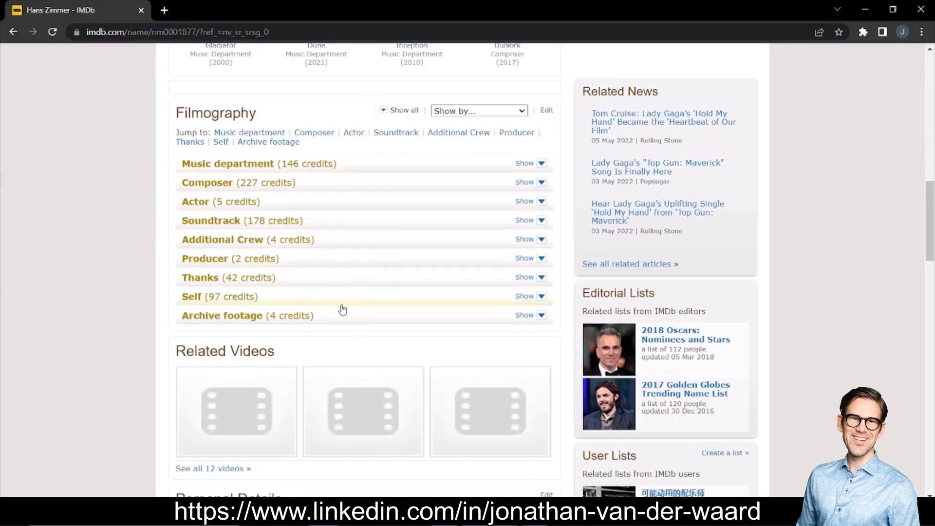
pyautogui.click(541, 164)
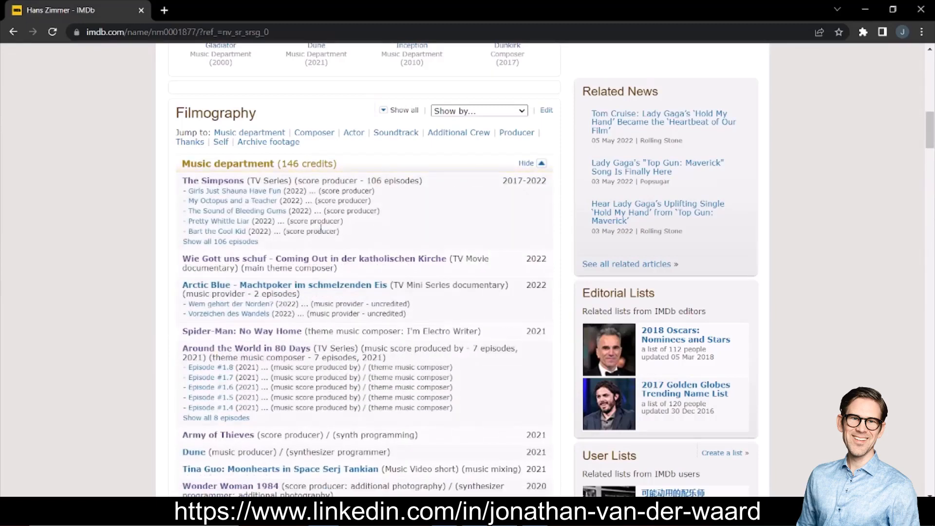
pyautogui.scroll(-2, 285, 268)
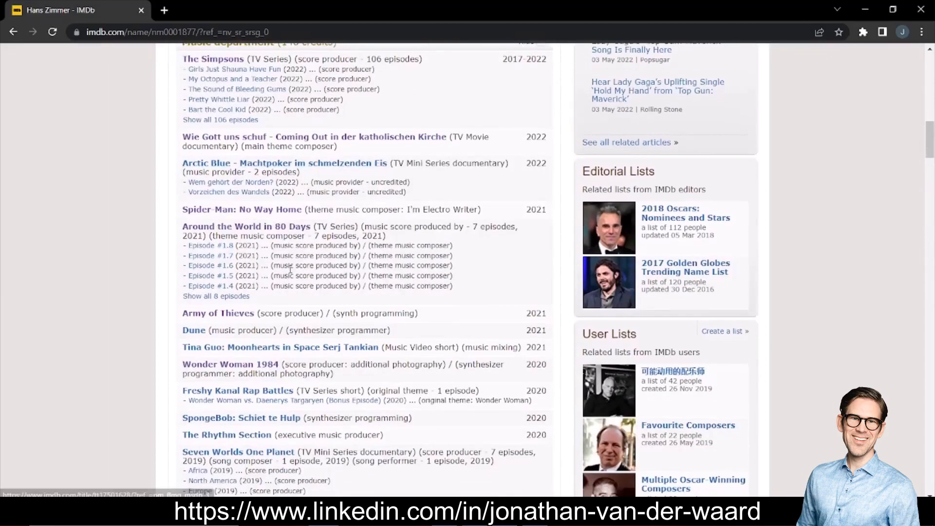
pyautogui.scroll(-10, 292, 269)
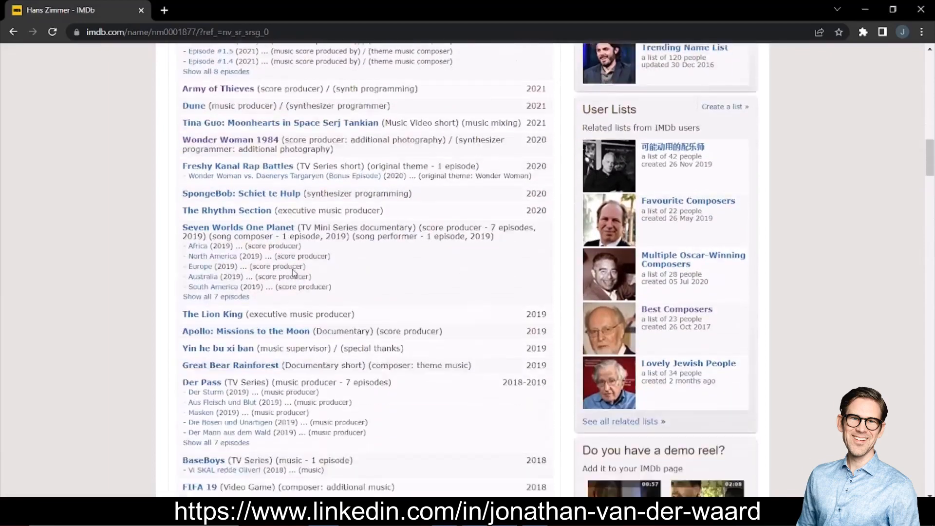
pyautogui.scroll(-5, 293, 268)
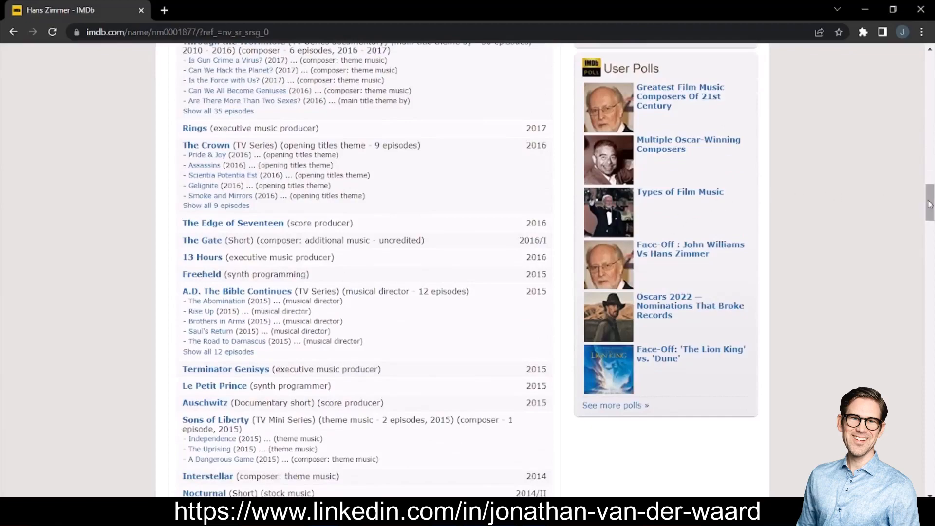
pyautogui.moveTo(930, 208); pyautogui.dragTo(929, 130)
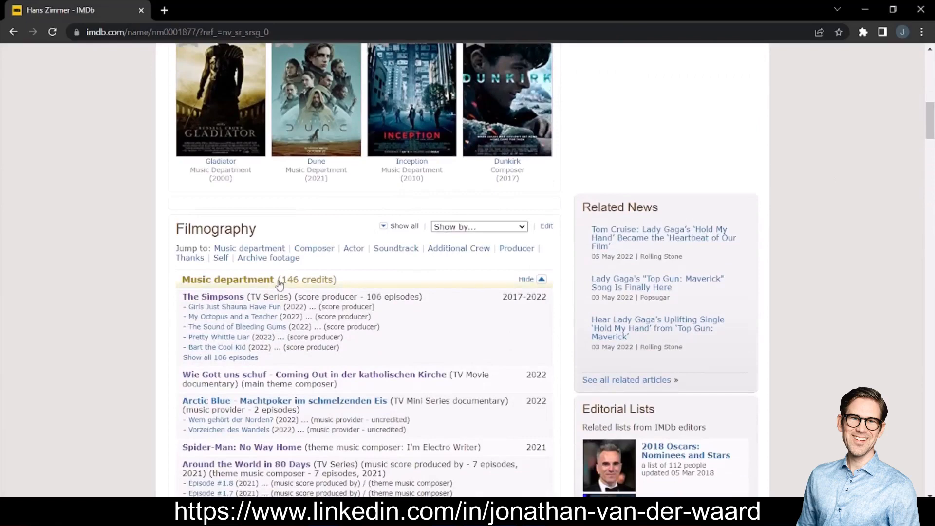
pyautogui.click(539, 279)
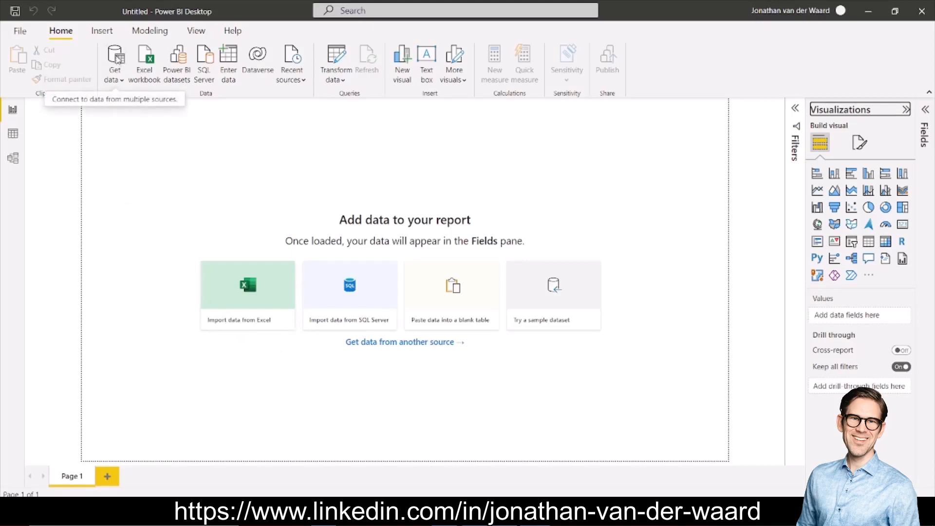
pyautogui.click(119, 59)
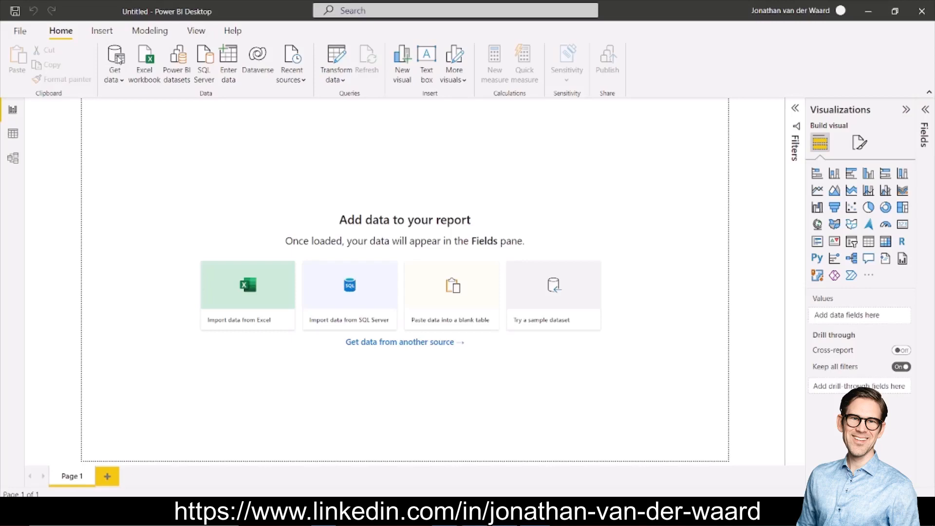
pyautogui.click(341, 232)
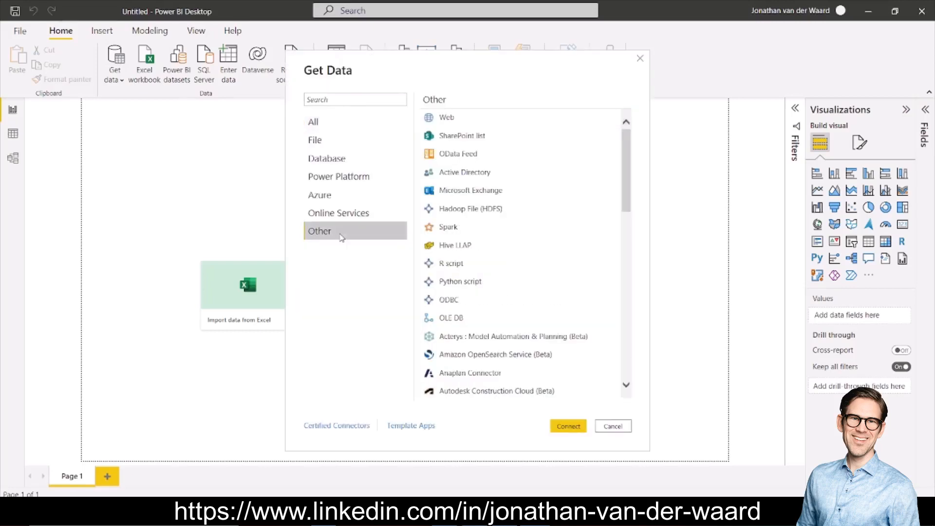
pyautogui.click(458, 122)
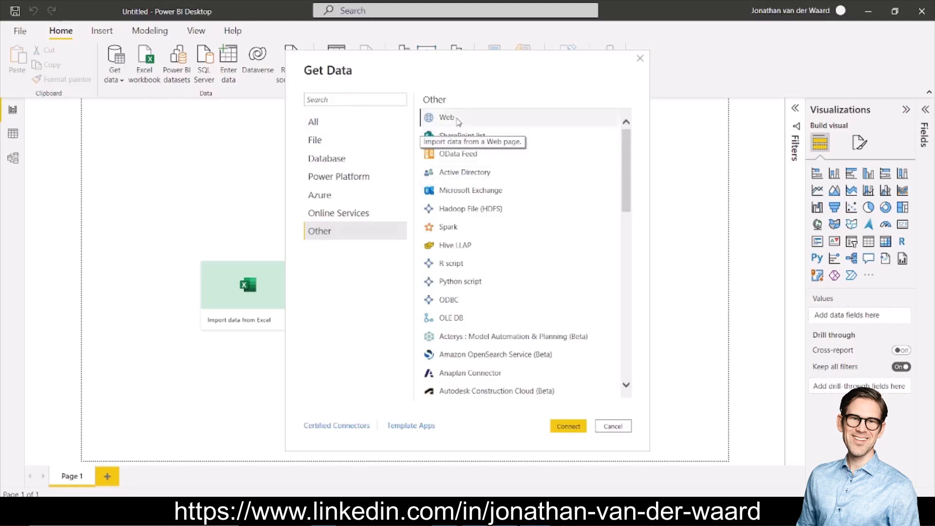
pyautogui.click(573, 429)
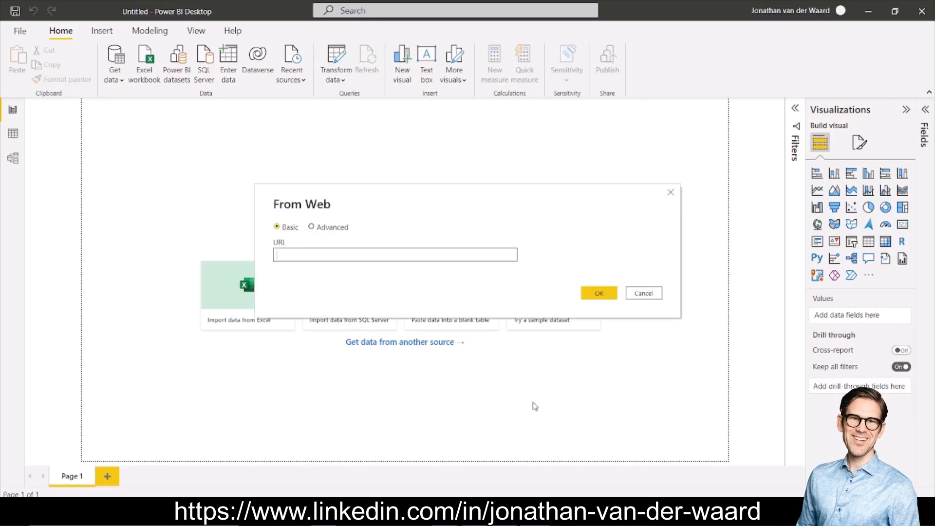
pyautogui.hotkey('ctrl', 'v')
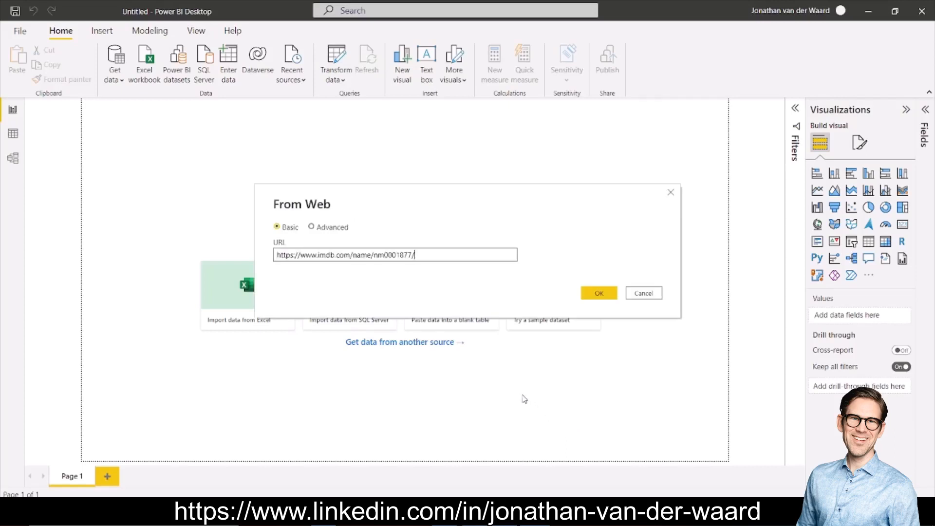
pyautogui.moveTo(375, 254); pyautogui.dragTo(408, 255)
pyautogui.click(442, 253)
pyautogui.click(602, 293)
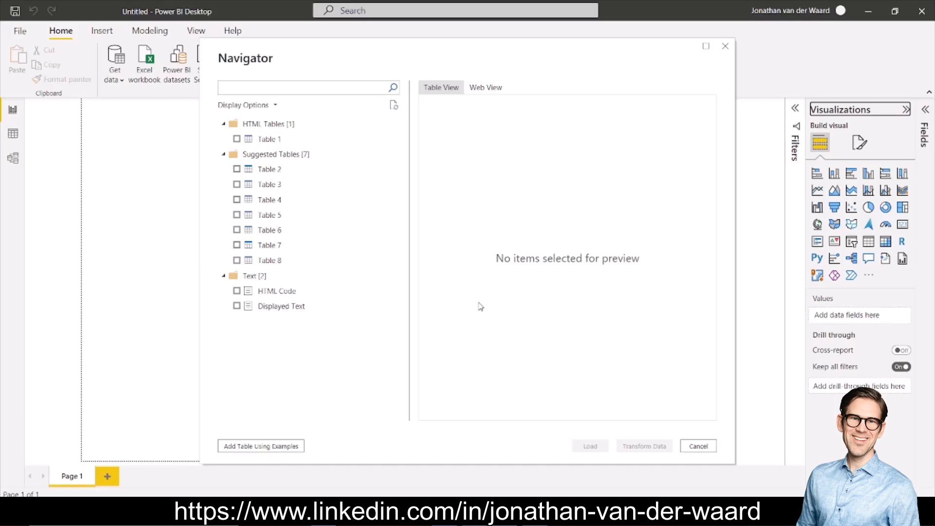
# Preview Table 1 through Table 5 from the web page and mark Table 5 for import.
pyautogui.click(293, 140)
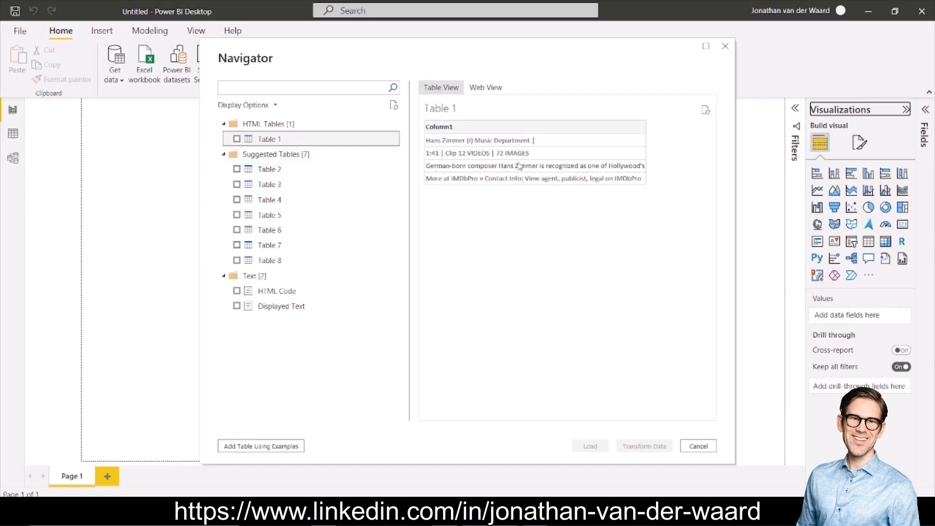
pyautogui.click(265, 172)
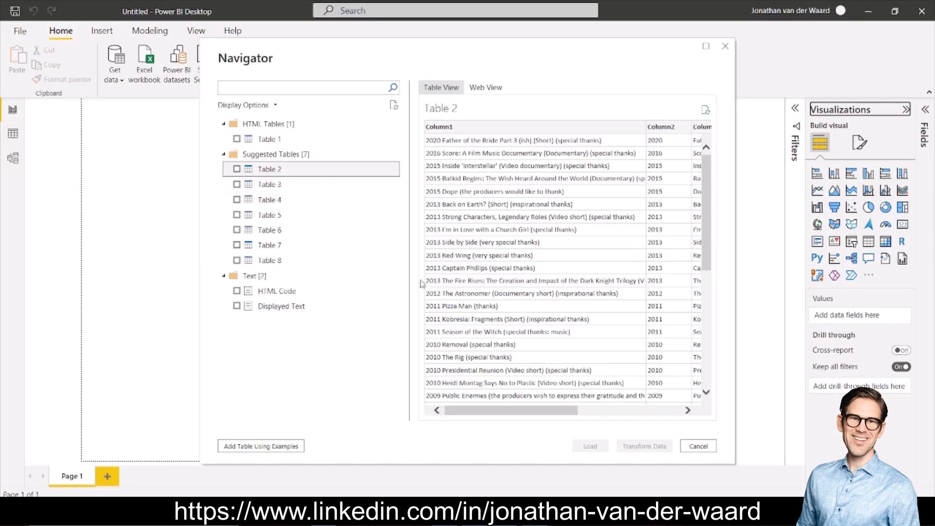
pyautogui.moveTo(555, 412); pyautogui.dragTo(531, 423)
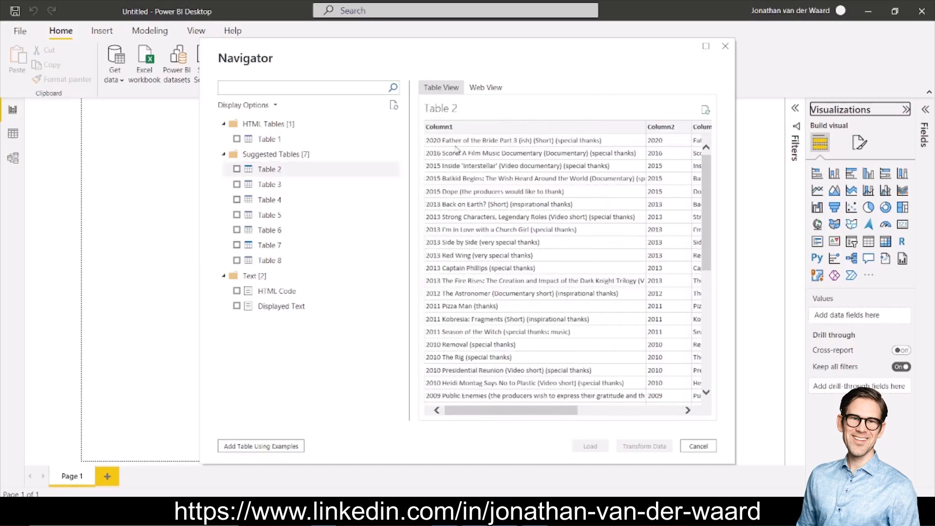
pyautogui.click(290, 184)
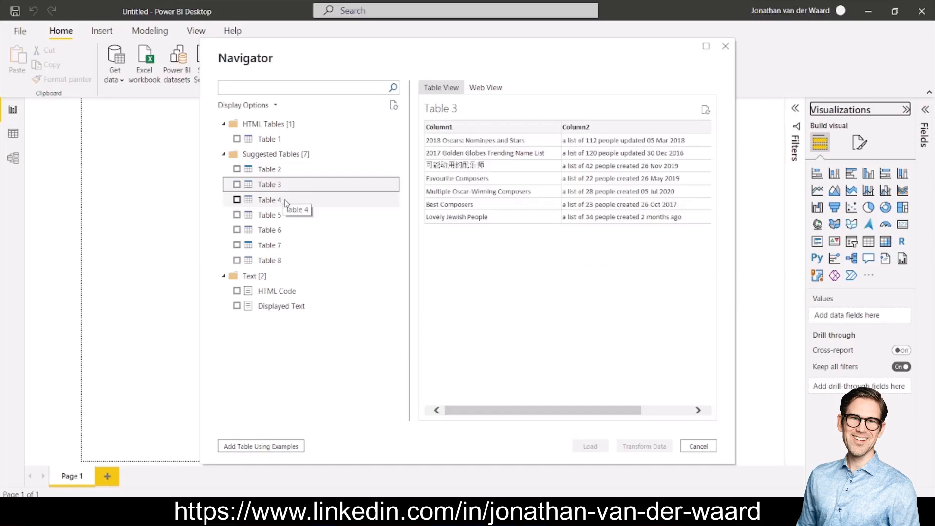
pyautogui.click(289, 204)
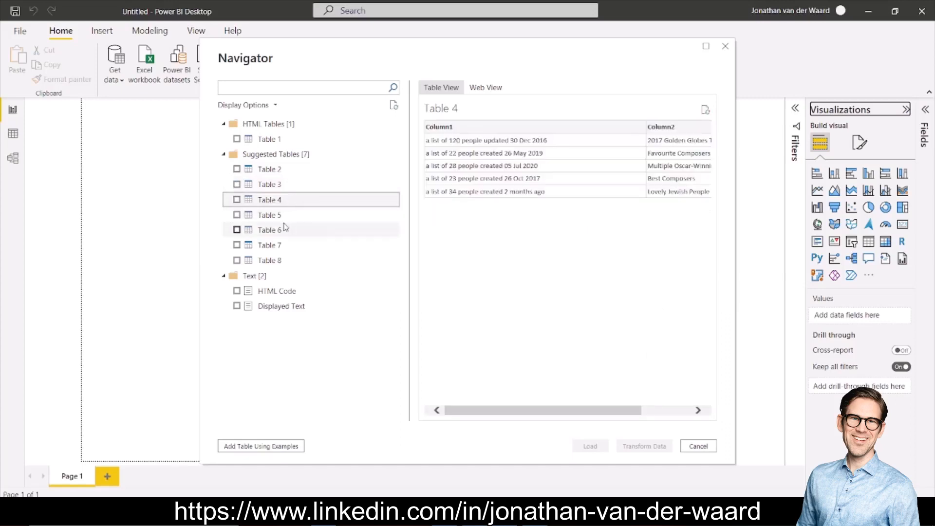
pyautogui.click(284, 222)
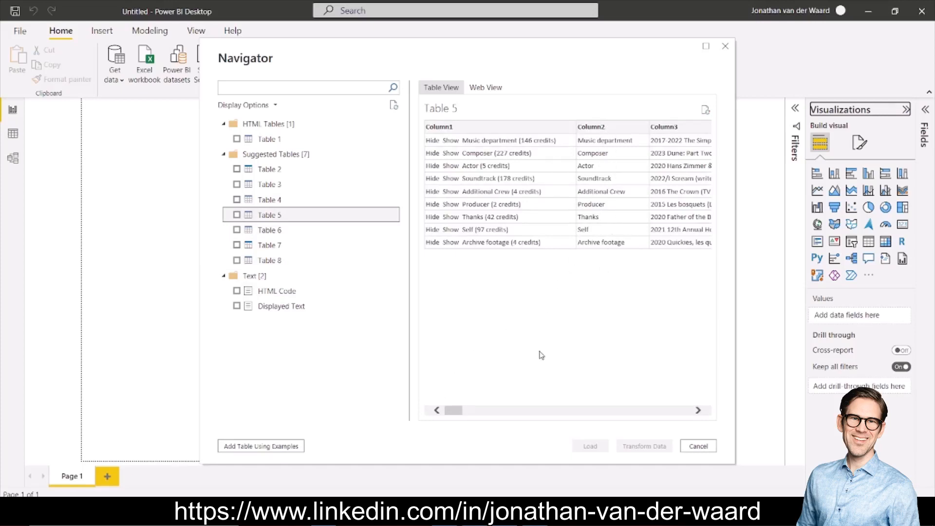
pyautogui.moveTo(453, 412)
pyautogui.mouseDown()
pyautogui.moveTo(643, 412)
pyautogui.moveTo(445, 418)
pyautogui.mouseUp()
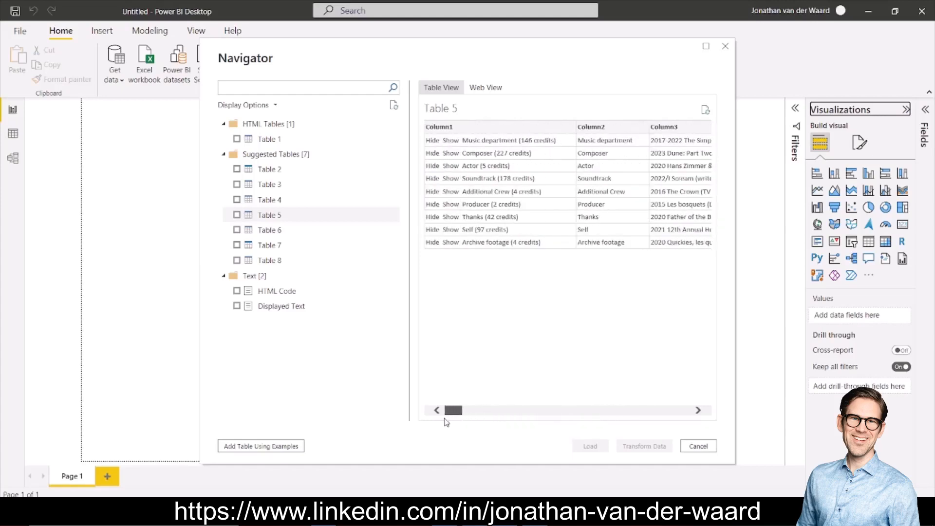
pyautogui.click(237, 215)
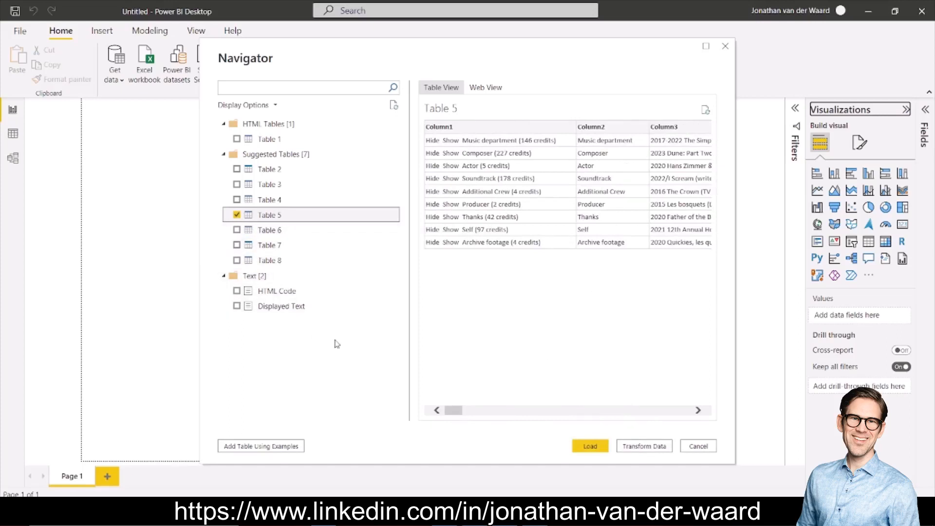
# Preview Table 6, Table 7, Table 8, the HTML Code and the Displayed Text items.
pyautogui.click(268, 234)
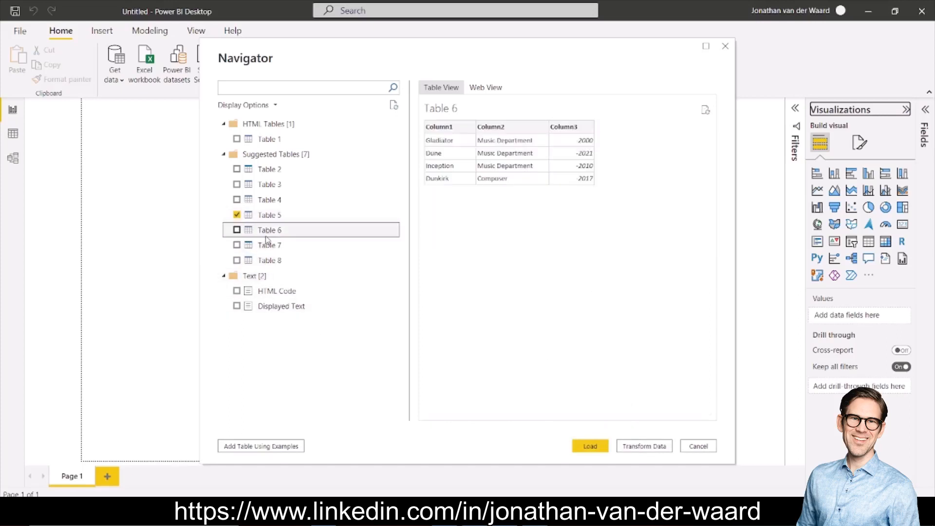
pyautogui.click(267, 247)
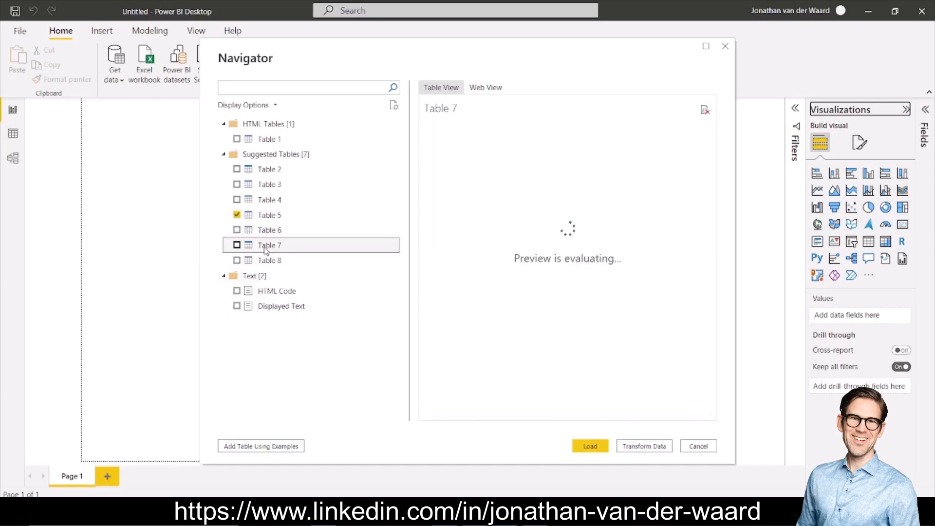
pyautogui.click(266, 262)
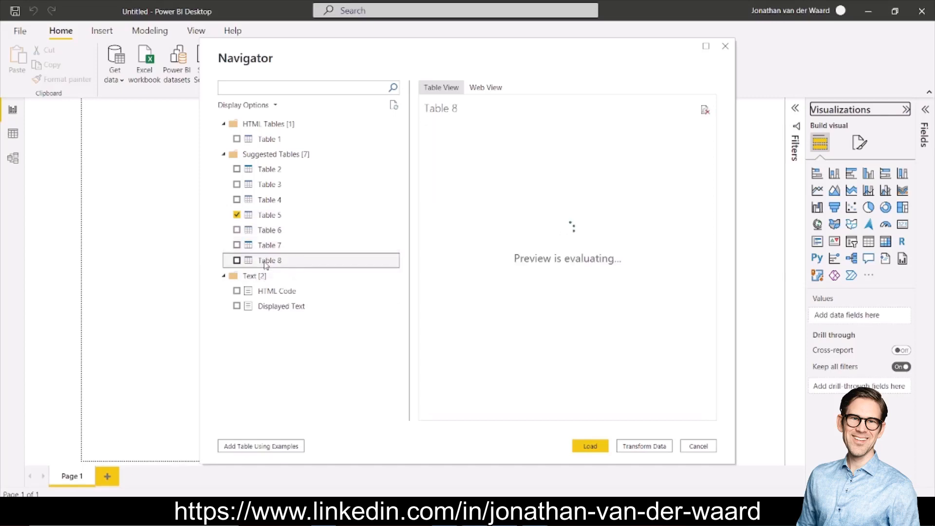
pyautogui.click(276, 294)
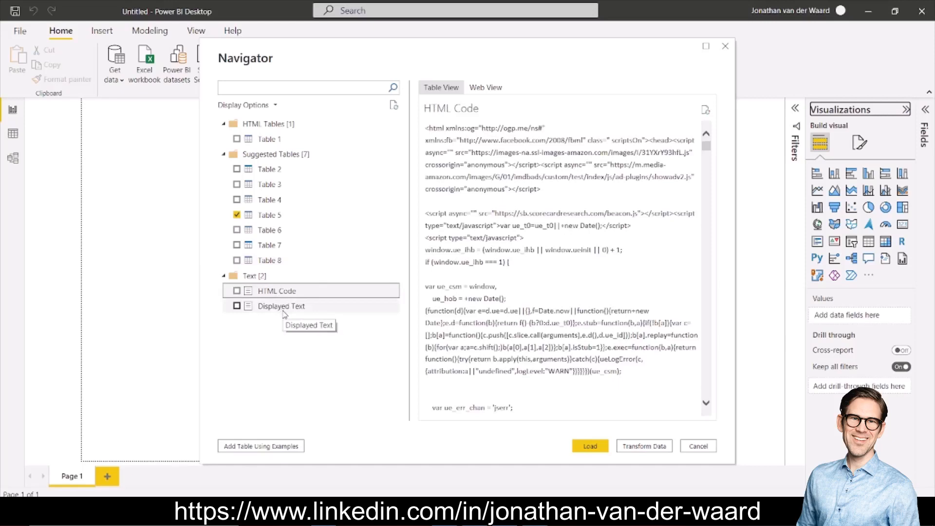
pyautogui.click(284, 309)
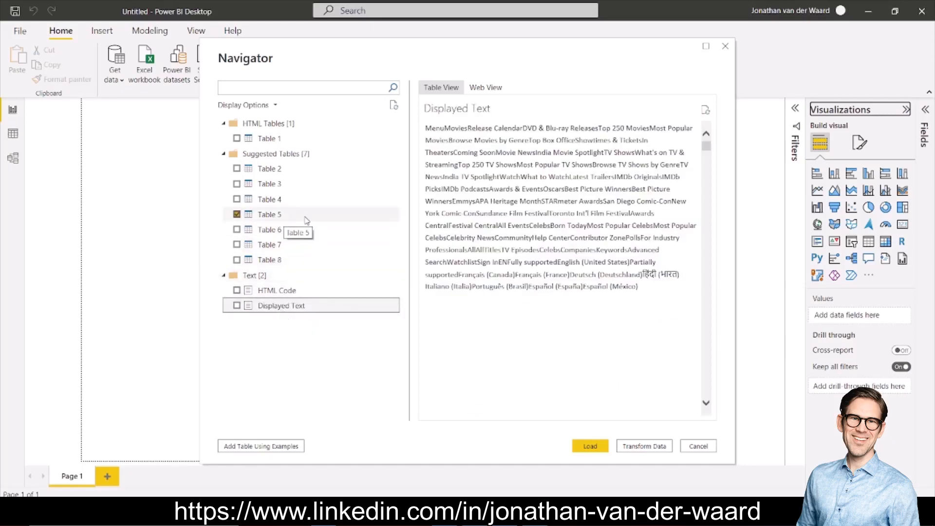
# Open Table 5 in the Power Query Editor for transformation and look over its extracted columns.
pyautogui.click(306, 220)
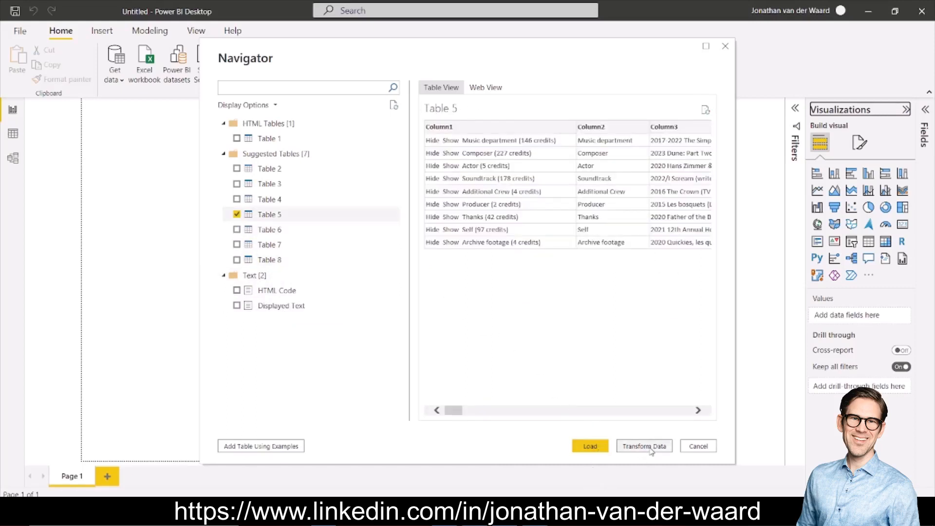
pyautogui.click(651, 446)
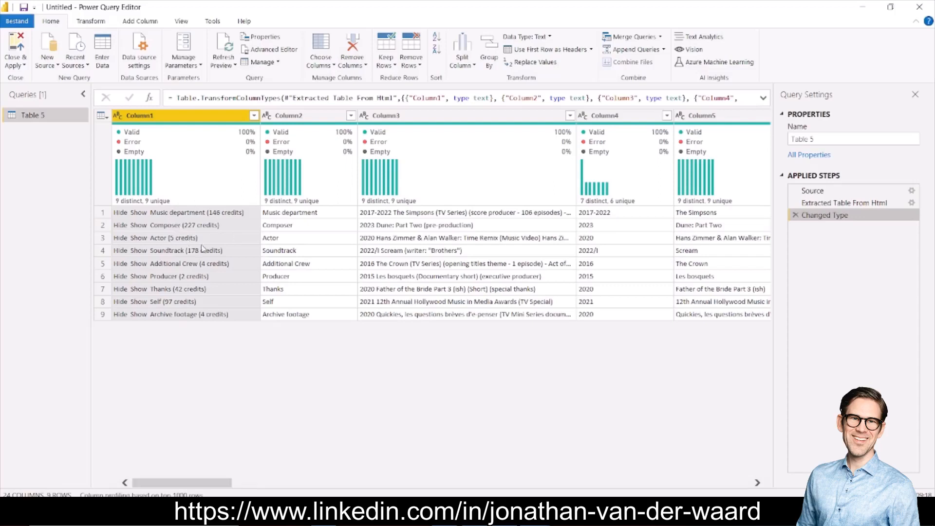
pyautogui.click(307, 118)
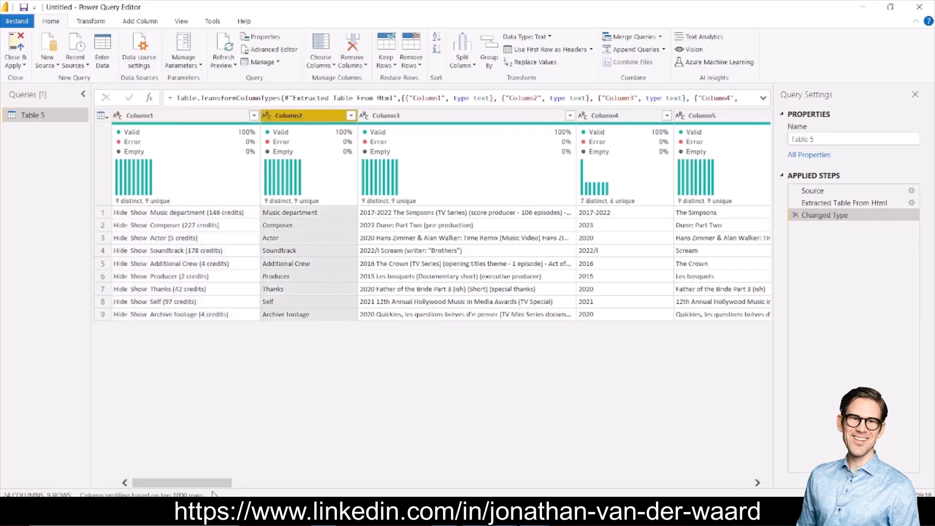
pyautogui.moveTo(222, 486)
pyautogui.mouseDown()
pyautogui.moveTo(316, 489)
pyautogui.moveTo(228, 482)
pyautogui.mouseUp()
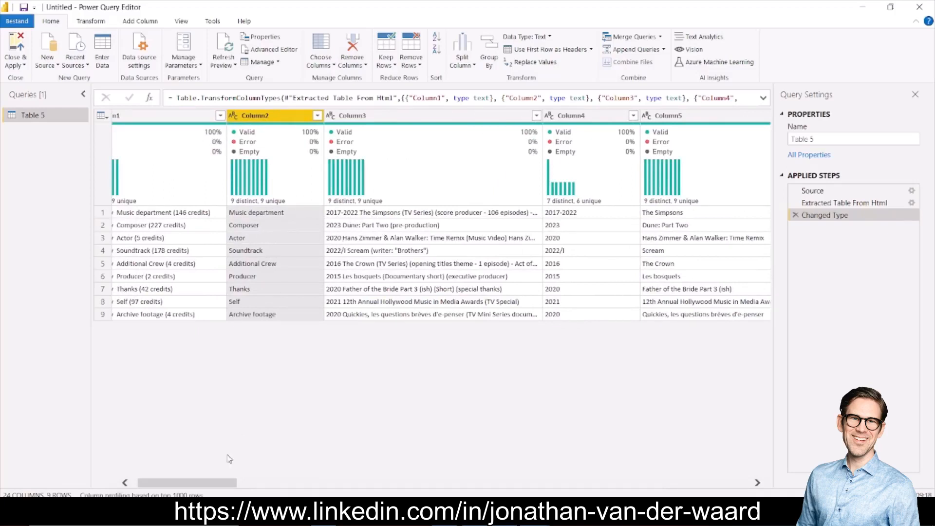
# Check Table 5's last columns, switch to Chrome and expand the Music department credits on Hans Zimmer's IMDb page to examine the listed titles.
pyautogui.moveTo(225, 487); pyautogui.dragTo(758, 488)
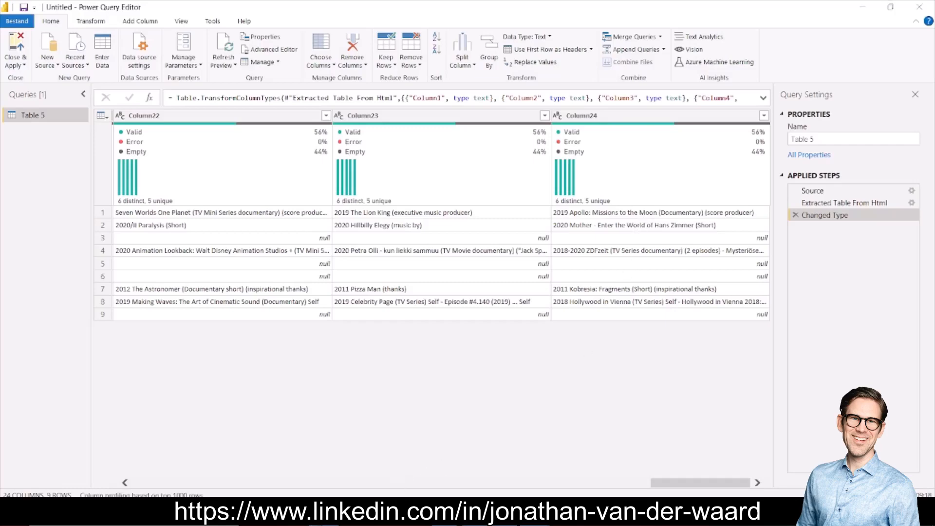
pyautogui.click(331, 516)
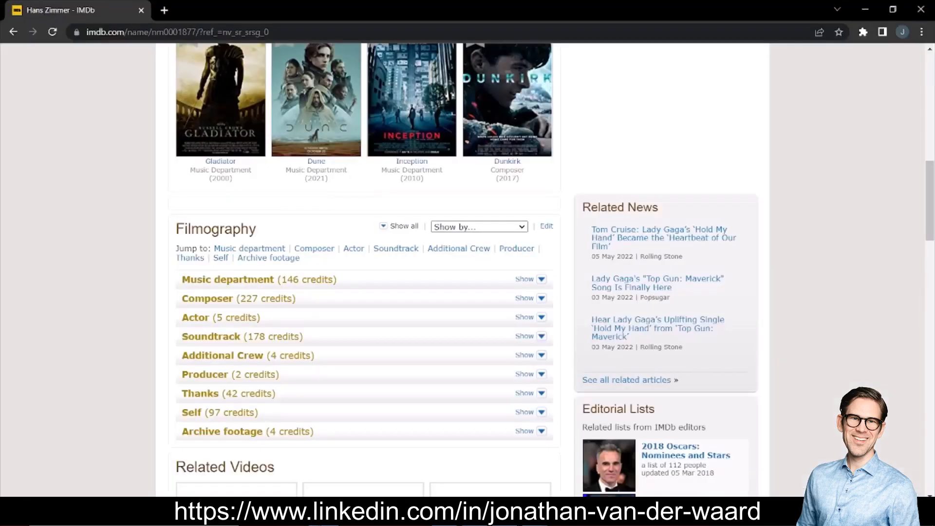
pyautogui.click(542, 279)
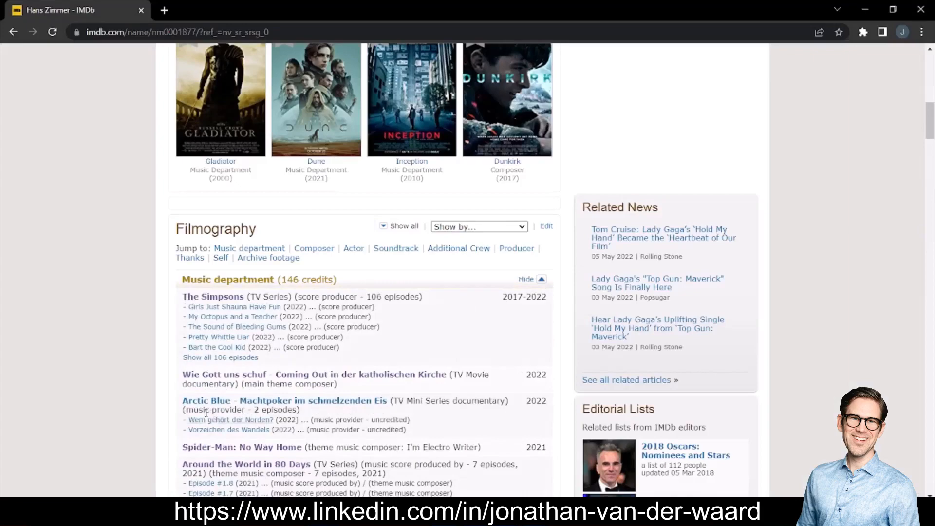
pyautogui.scroll(-5, 179, 415)
pyautogui.scroll(-5, 179, 416)
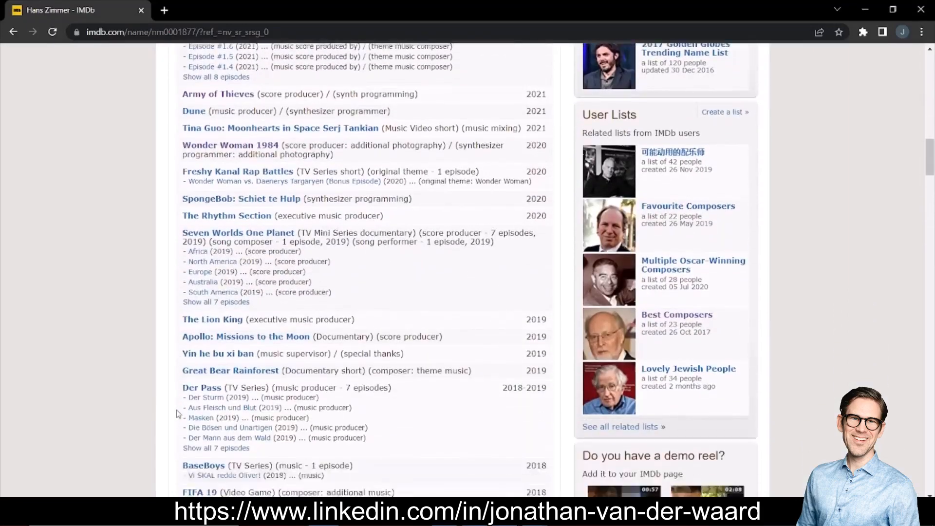
pyautogui.scroll(-1, 188, 404)
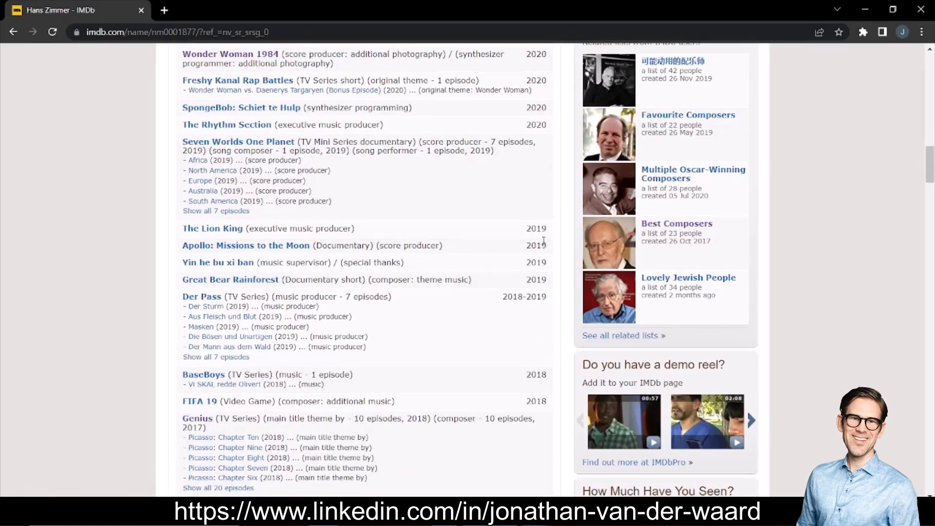
pyautogui.scroll(5, 544, 241)
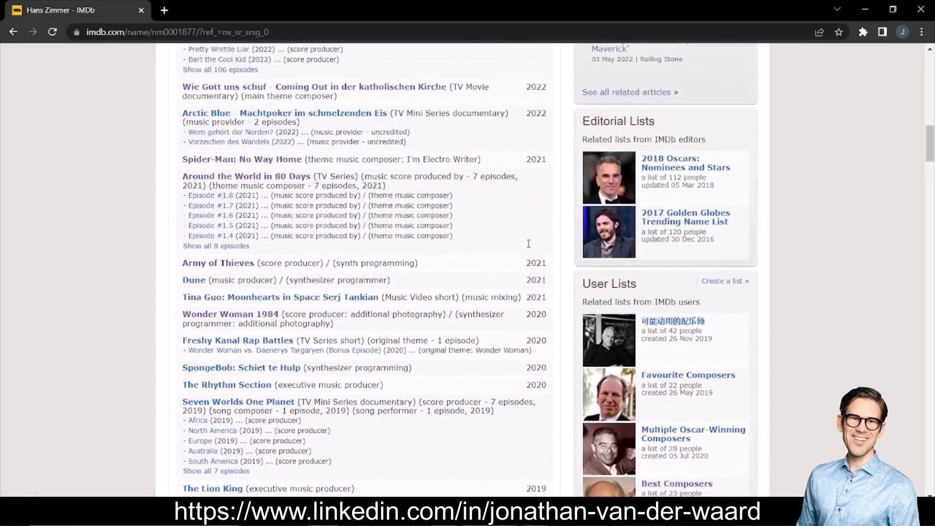
pyautogui.scroll(5, 528, 244)
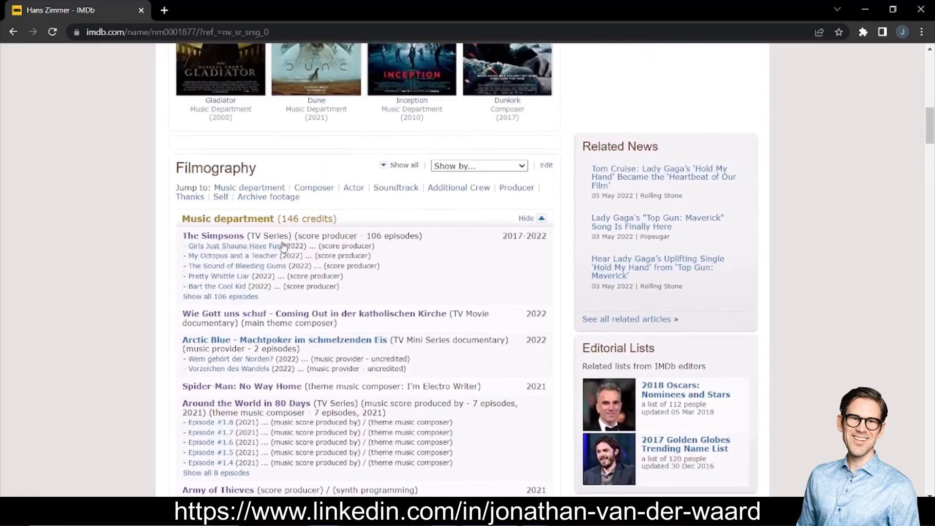
pyautogui.scroll(-7, 365, 286)
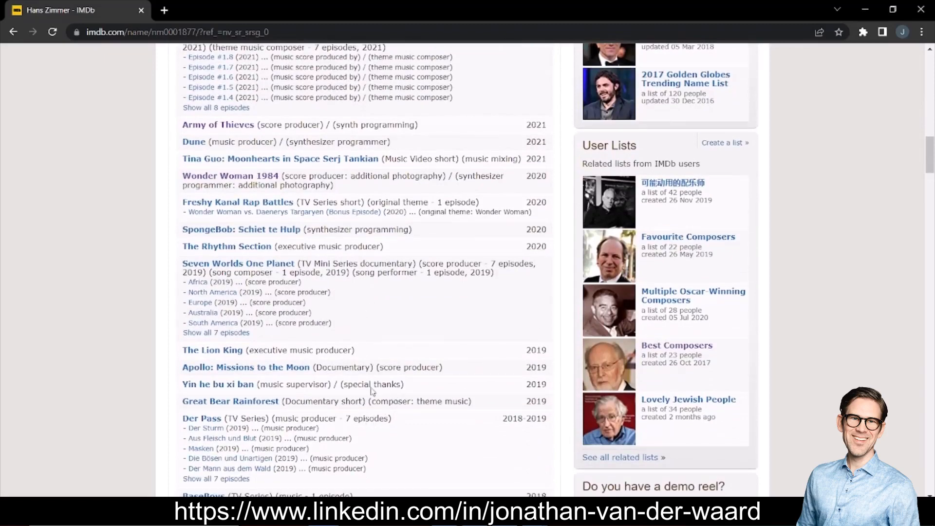
pyautogui.scroll(-4, 428, 385)
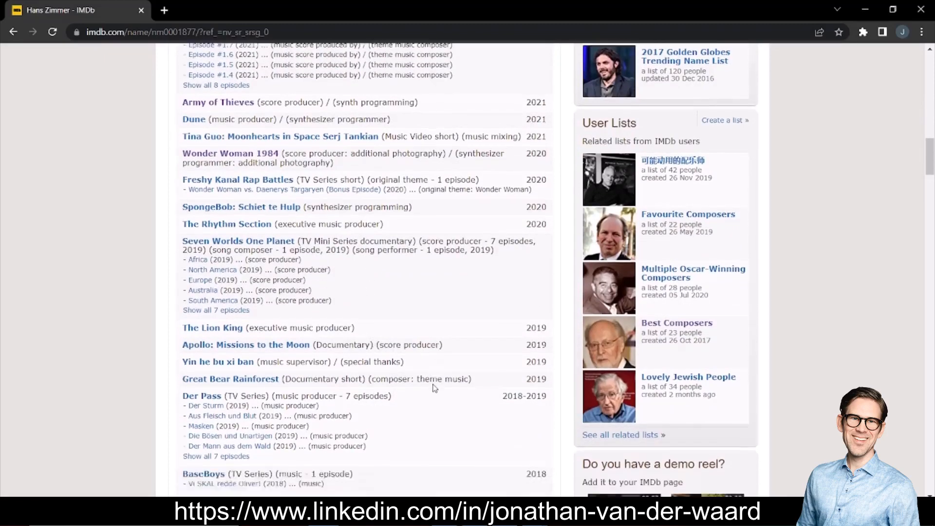
pyautogui.scroll(-12, 423, 332)
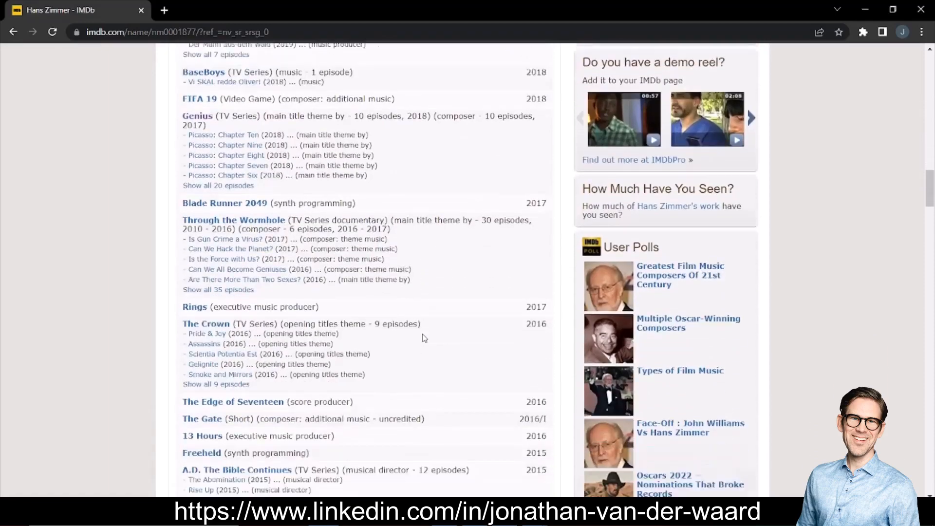
pyautogui.scroll(-6, 423, 337)
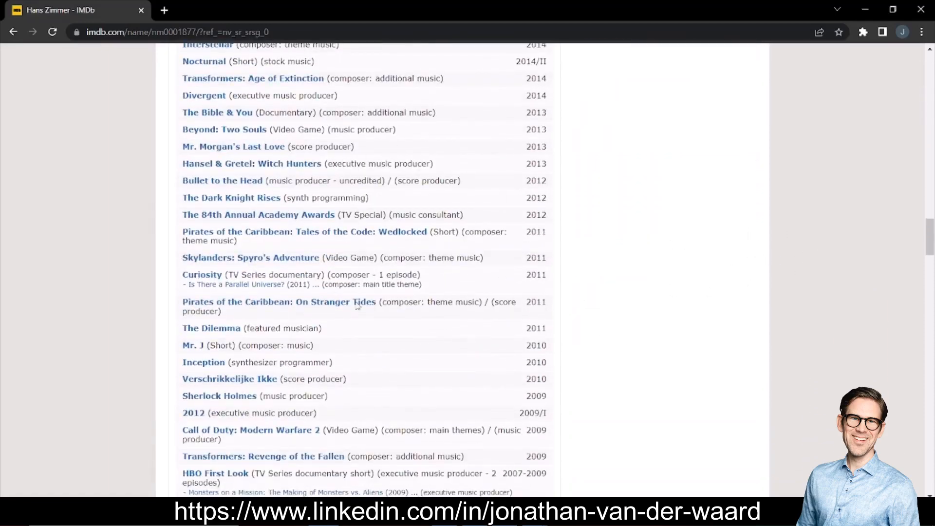
# Switch back to the Power Query Editor and open Table 5's code in the Advanced Editor to examine its column selectors.
pyautogui.moveTo(536, 514)
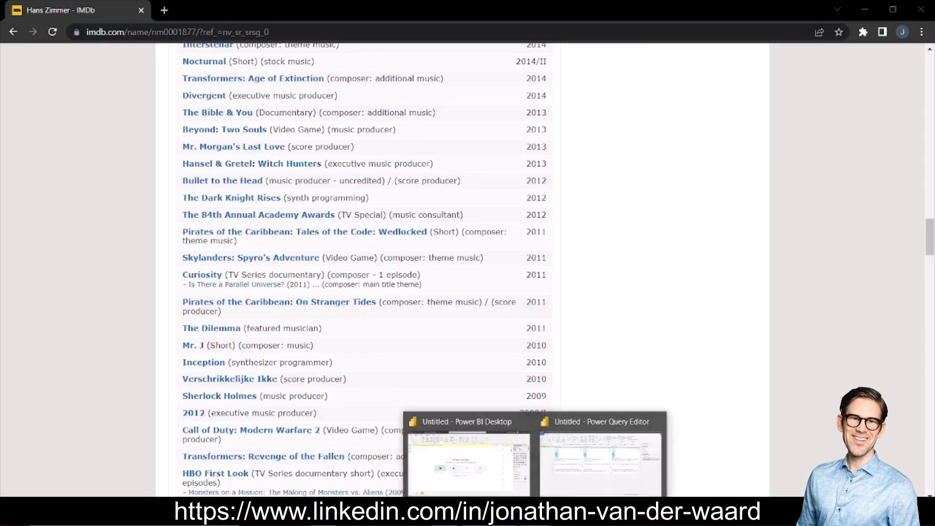
pyautogui.click(606, 481)
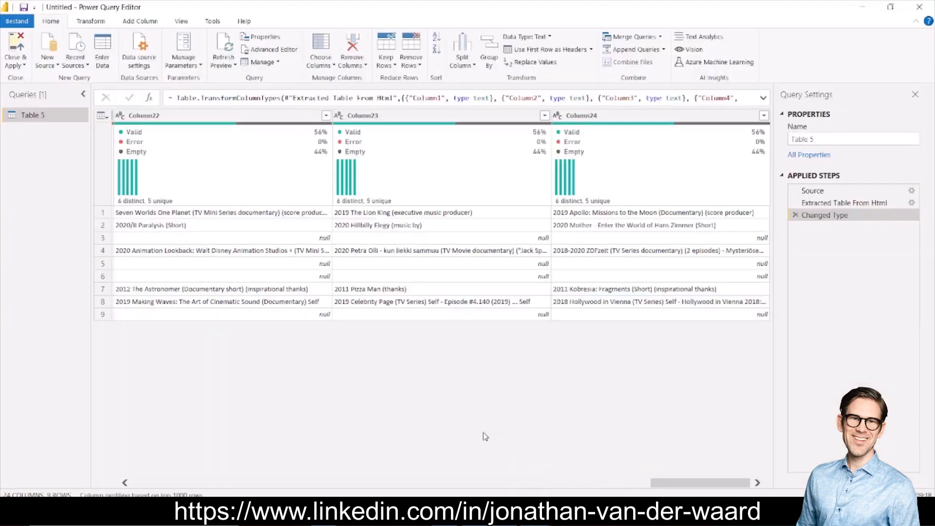
pyautogui.click(274, 50)
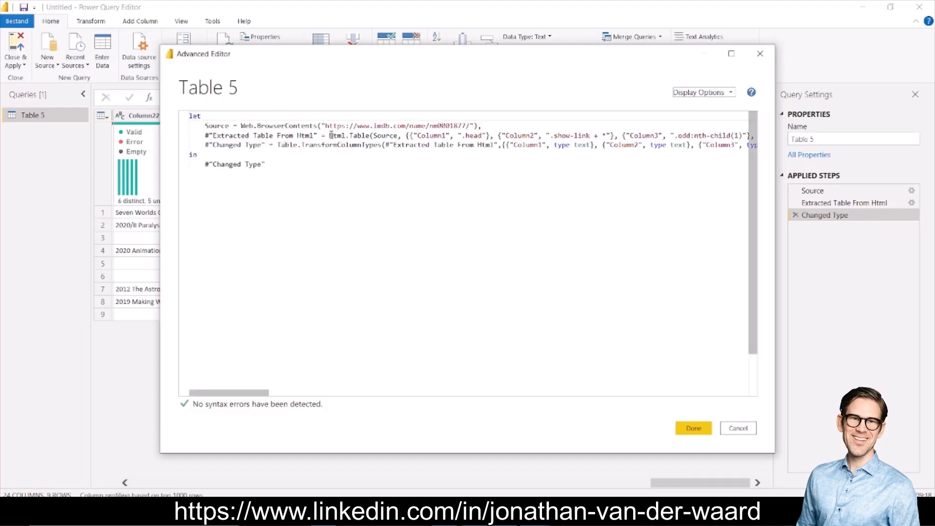
pyautogui.hotkey('alt', 'Tab')
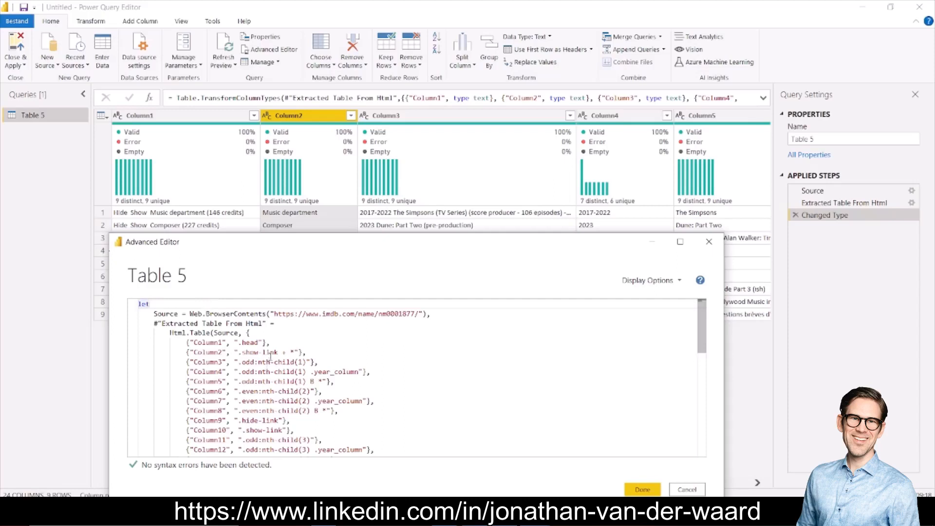
pyautogui.scroll(-1, 286, 341)
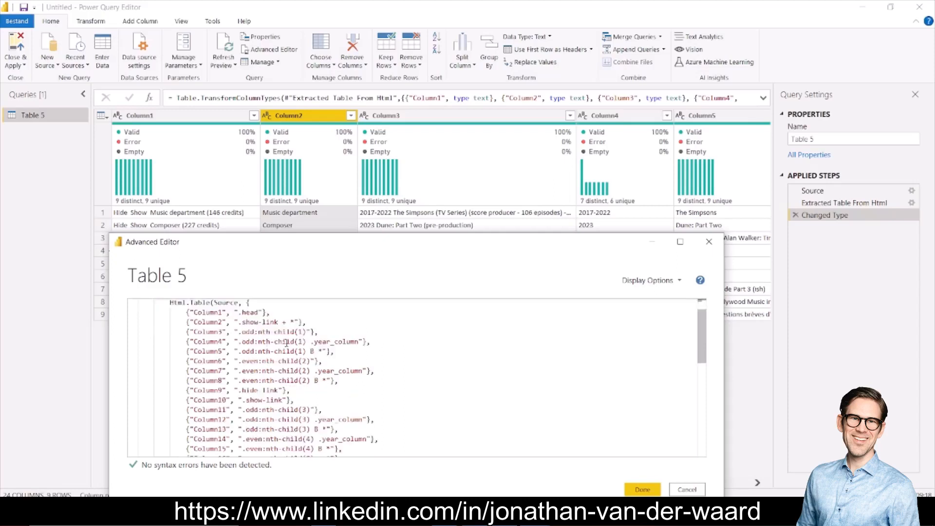
pyautogui.scroll(1, 286, 342)
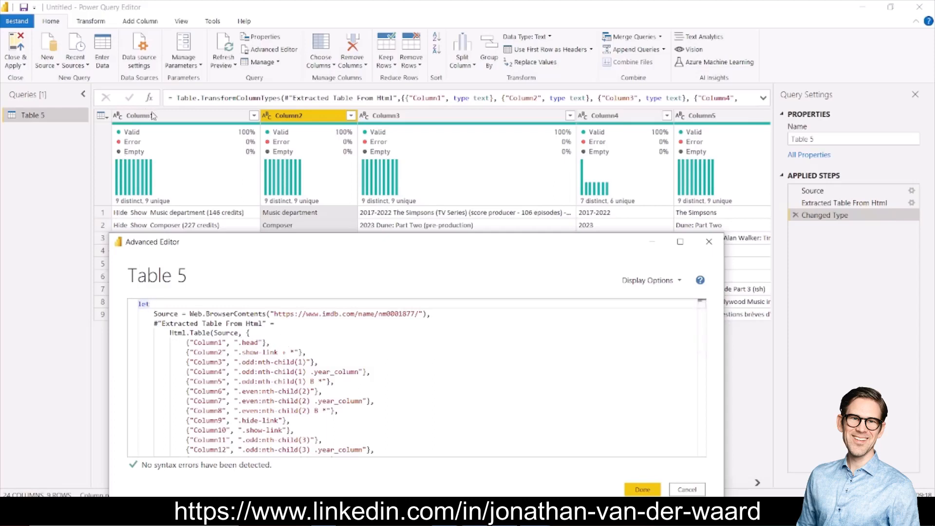
# Add the code comments "// Role +" to the Column1 line, "// Role" to Column2 and "// First Long Title" to Column3.
pyautogui.click(285, 343)
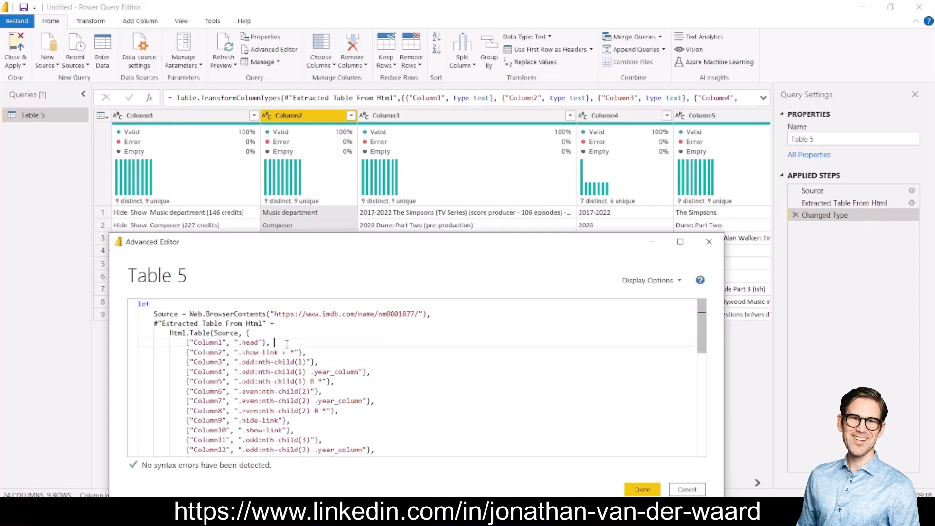
pyautogui.write('// Role +')
pyautogui.click(312, 352)
pyautogui.write('// Role')
pyautogui.click(342, 364)
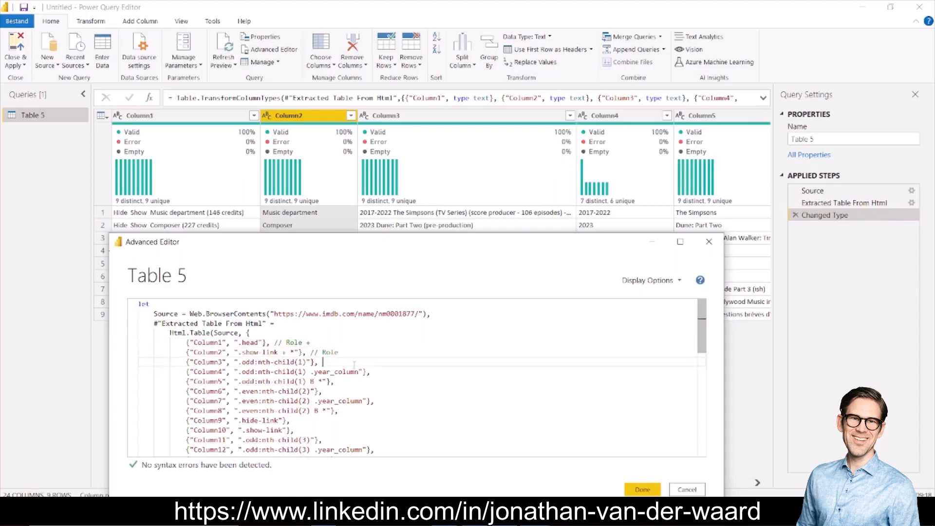
pyautogui.write('// First Long Title')
# Mark the even:nth-child(2) selector line of Column6 with the comment "// Second Long Title".
pyautogui.moveTo(243, 391)
pyautogui.mouseDown()
pyautogui.moveTo(261, 391)
pyautogui.moveTo(254, 391)
pyautogui.mouseUp()
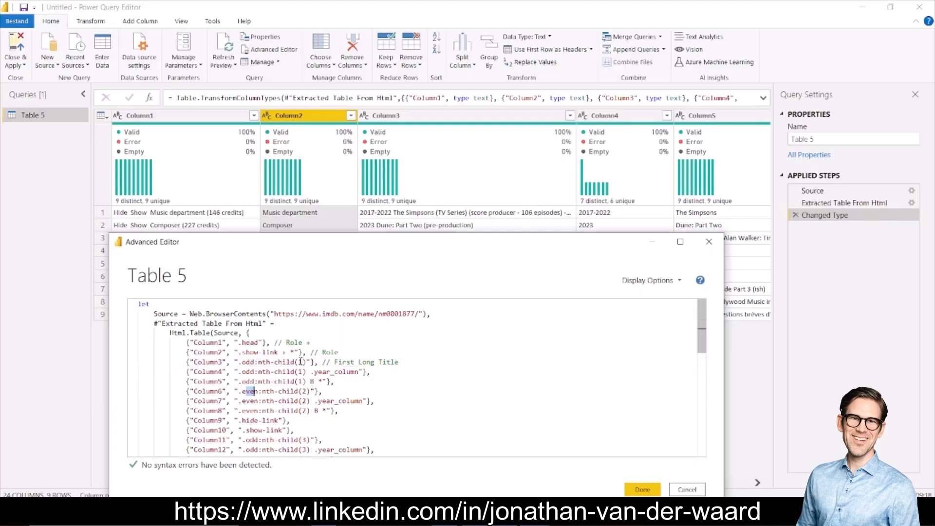
pyautogui.click(335, 392)
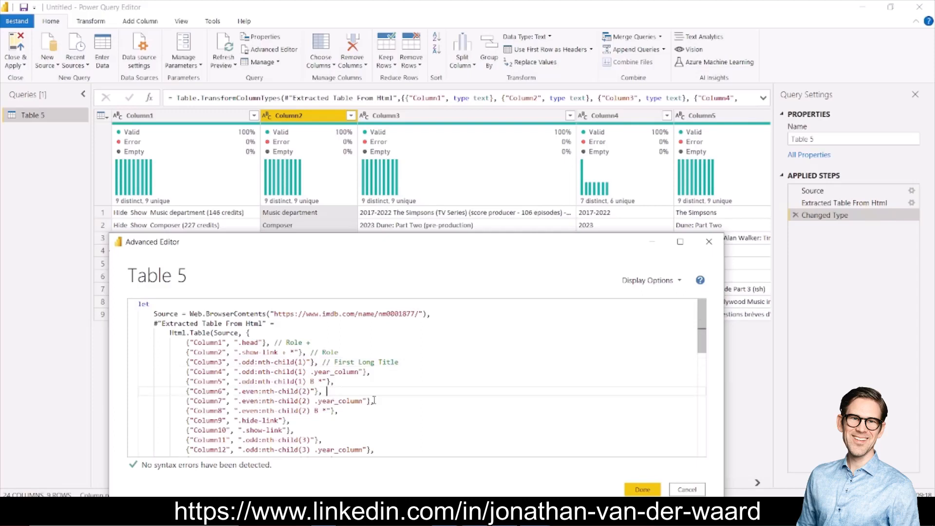
pyautogui.write('// Second Long Title')
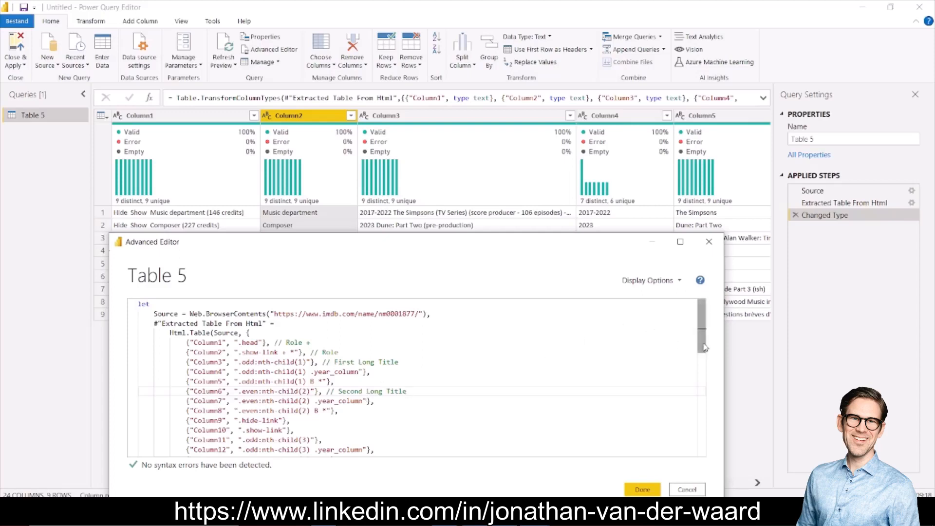
# Review the Table 5 code through the Title500 selector and the Unpivot and RemoveNr steps, and apply it.
pyautogui.moveTo(703, 347); pyautogui.dragTo(703, 409)
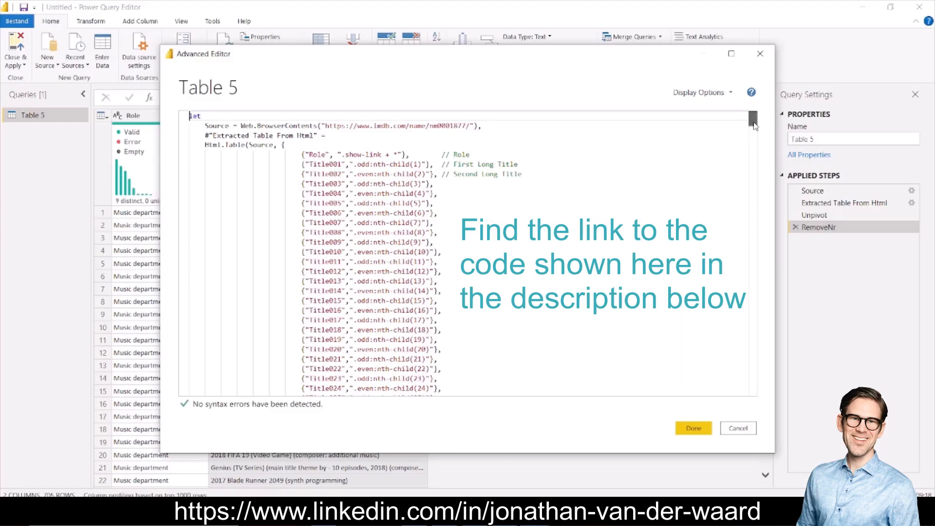
pyautogui.moveTo(754, 126); pyautogui.dragTo(754, 140)
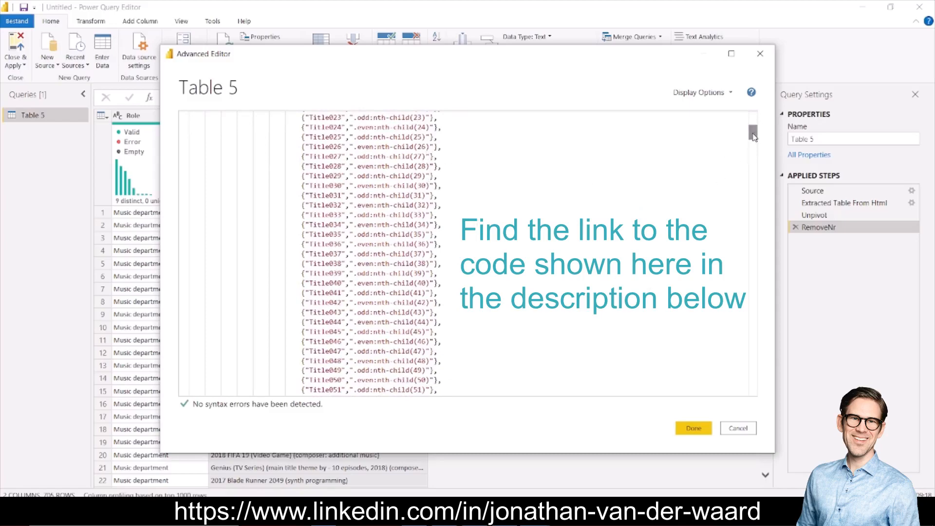
pyautogui.moveTo(754, 132); pyautogui.dragTo(752, 387)
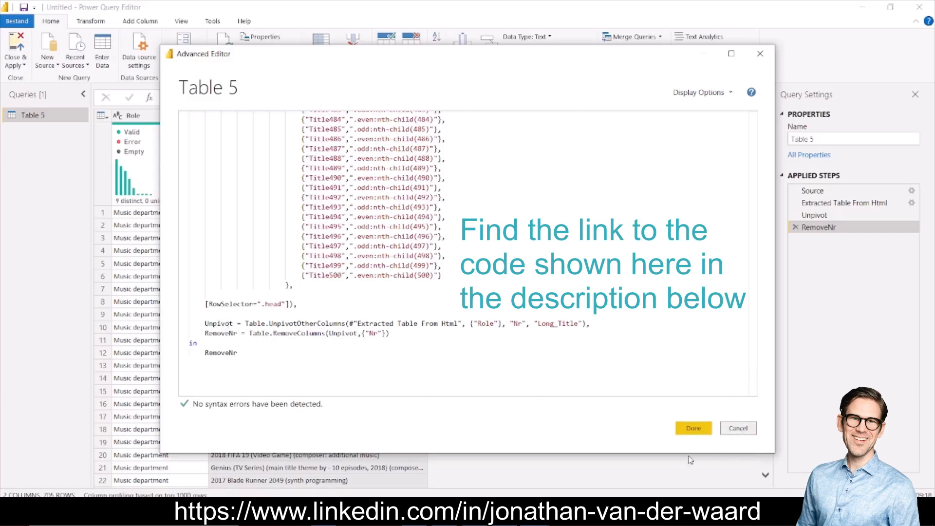
pyautogui.click(694, 428)
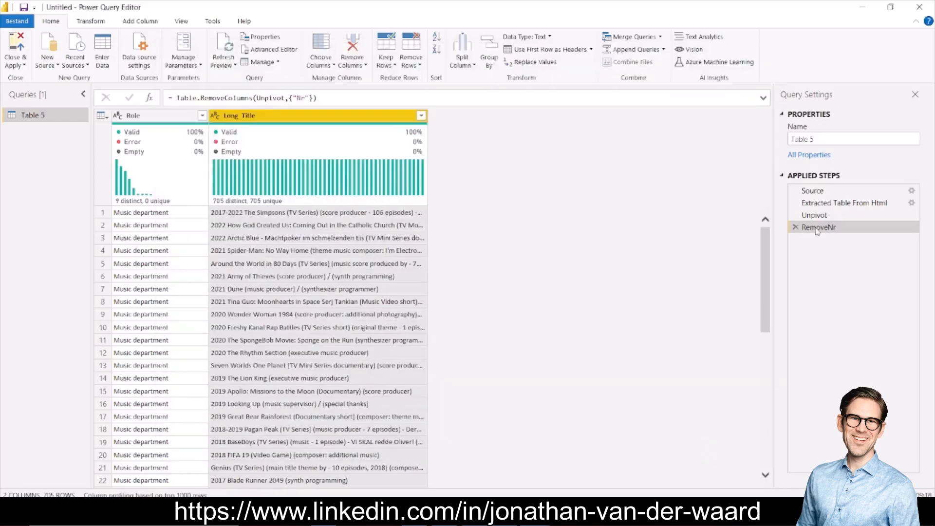
# Examine the query's results at the Source, Extracted Table From Html, Unpivot and RemoveNr steps in turn.
pyautogui.click(823, 192)
pyautogui.click(828, 203)
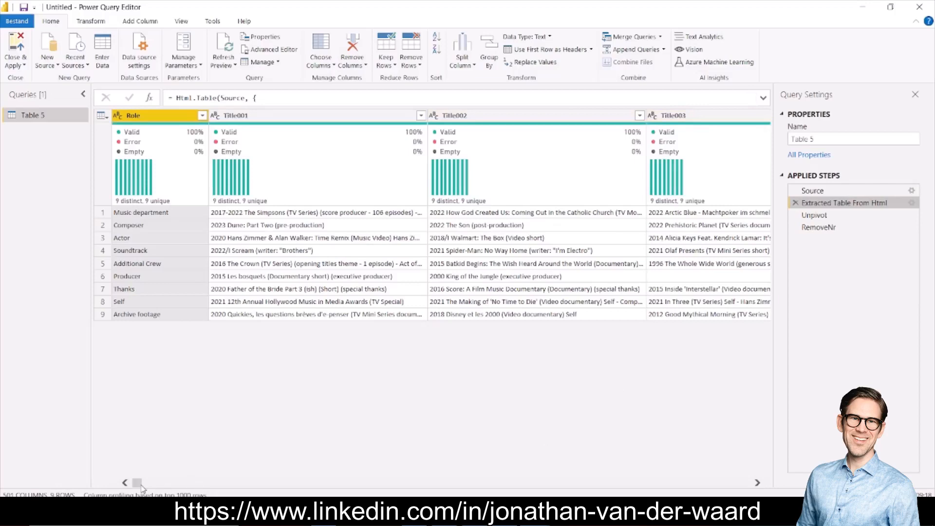
pyautogui.moveTo(137, 483)
pyautogui.mouseDown()
pyautogui.moveTo(286, 491)
pyautogui.moveTo(138, 484)
pyautogui.mouseUp()
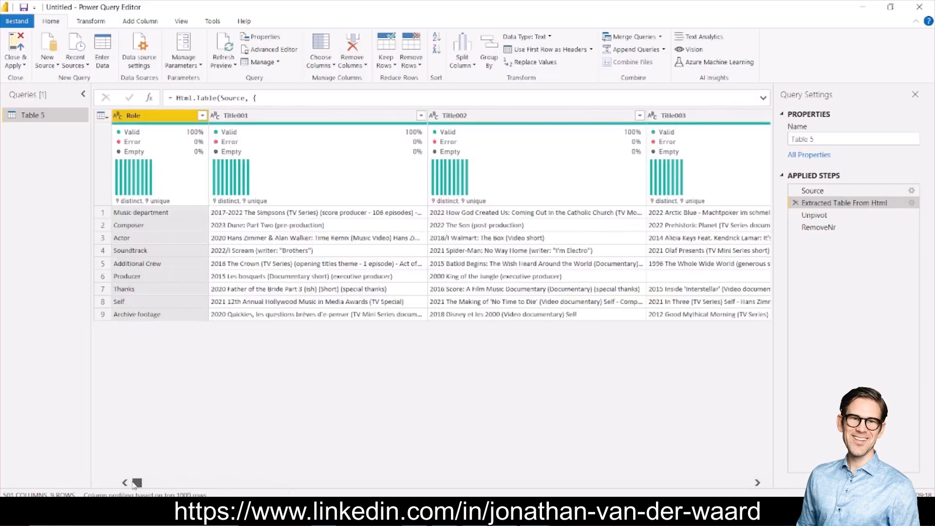
pyautogui.click(809, 216)
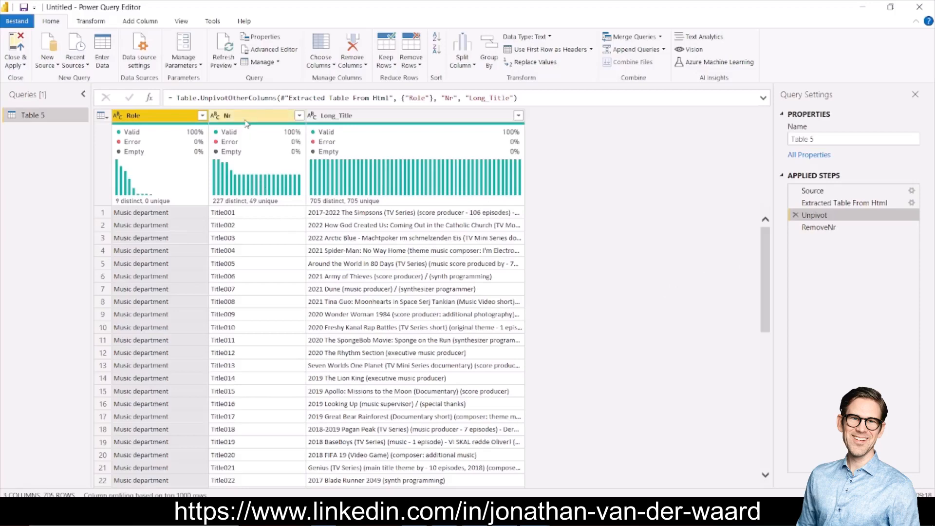
pyautogui.click(817, 228)
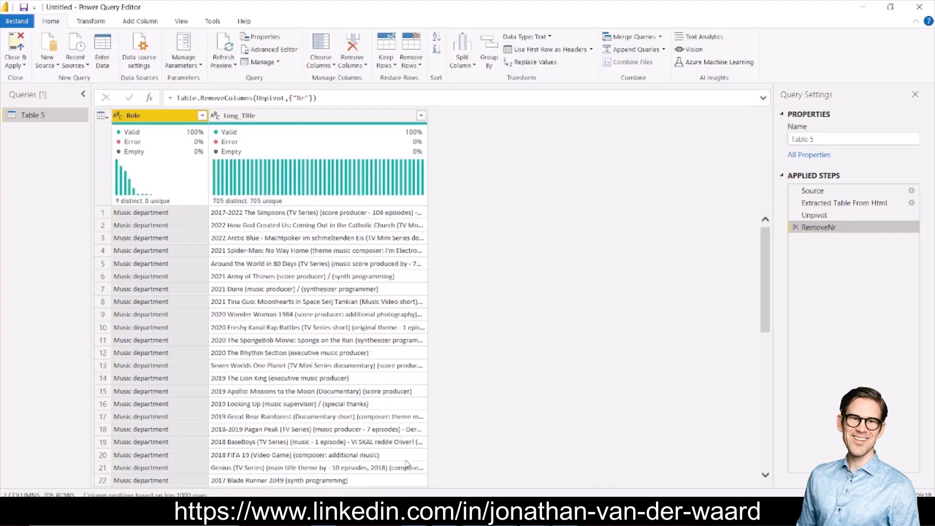
# Switch to Chrome and open the Spider-Man: No Way Home title page from Hans Zimmer's Music department filmography.
pyautogui.click(399, 515)
pyautogui.moveTo(323, 516)
pyautogui.click(323, 517)
pyautogui.scroll(-9, 96, 369)
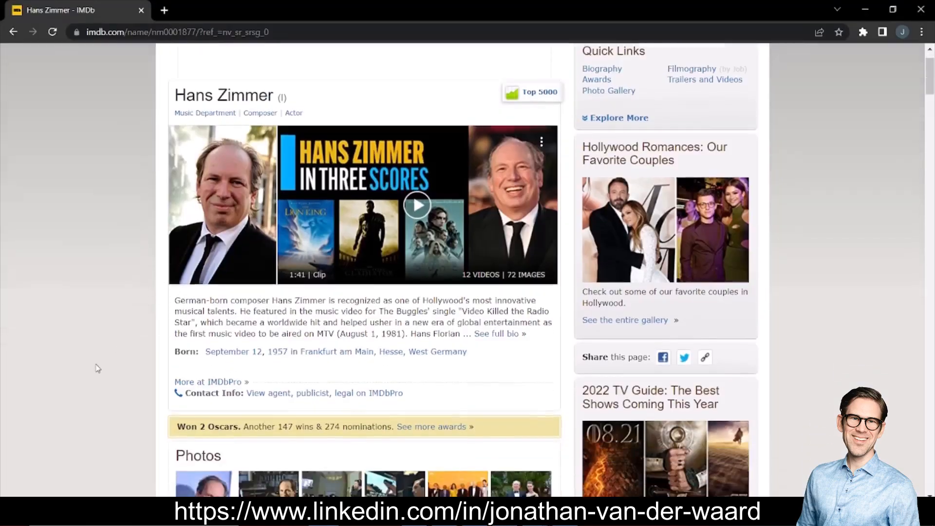
pyautogui.scroll(-5, 96, 369)
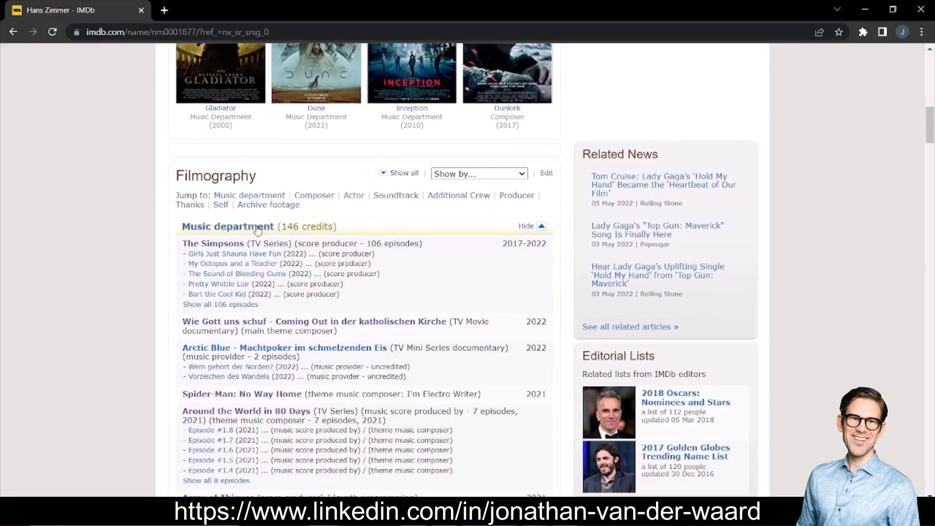
pyautogui.scroll(-1, 148, 266)
pyautogui.scroll(-1, 148, 265)
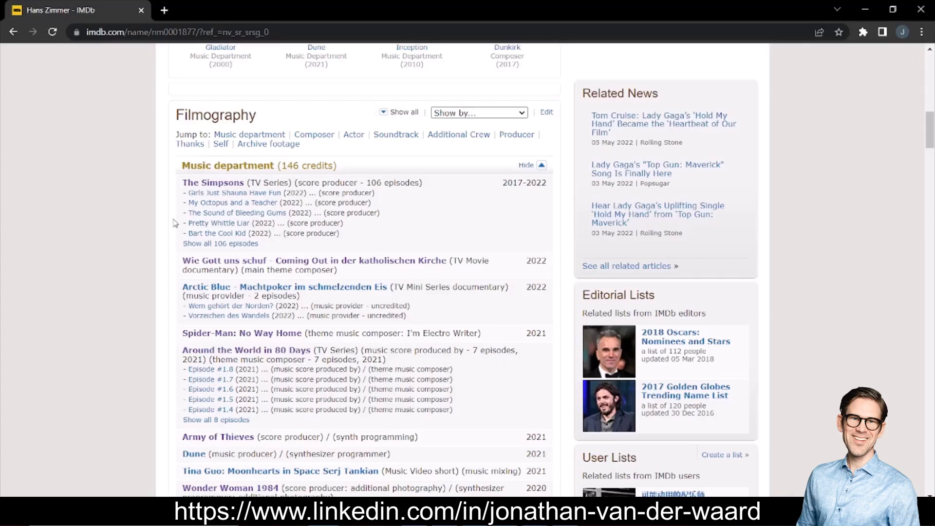
pyautogui.click(215, 336)
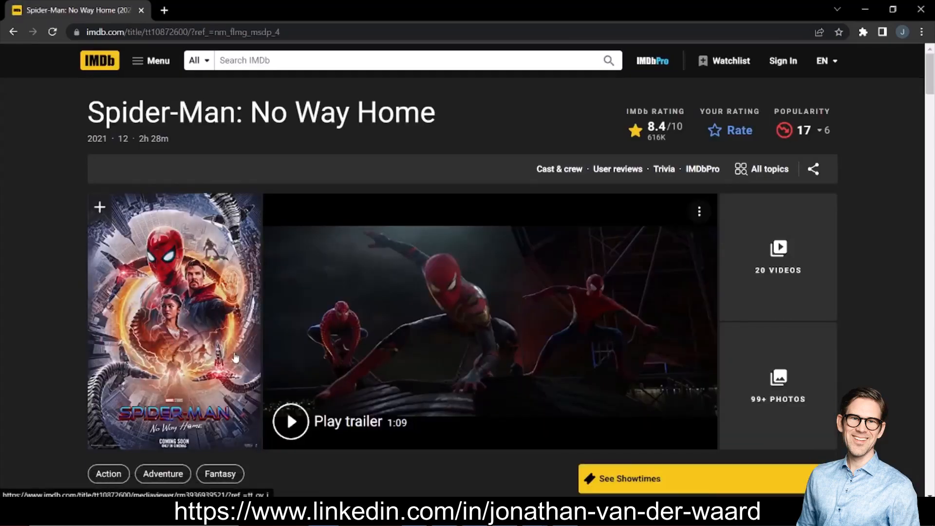
pyautogui.scroll(-1, 233, 357)
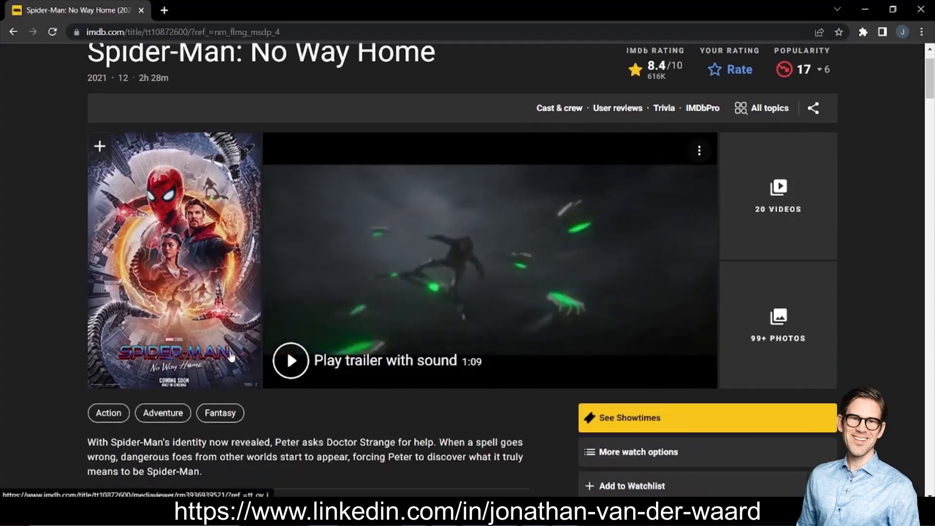
# Examine the Spider-Man: No Way Home title page, from its rating and credits through the photos to the top cast.
pyautogui.scroll(-4, 232, 357)
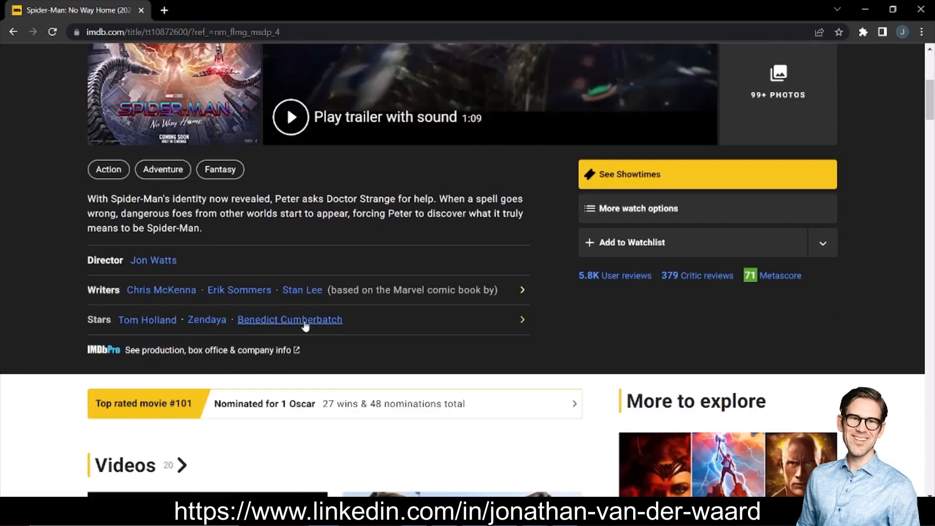
pyautogui.scroll(-10, 305, 326)
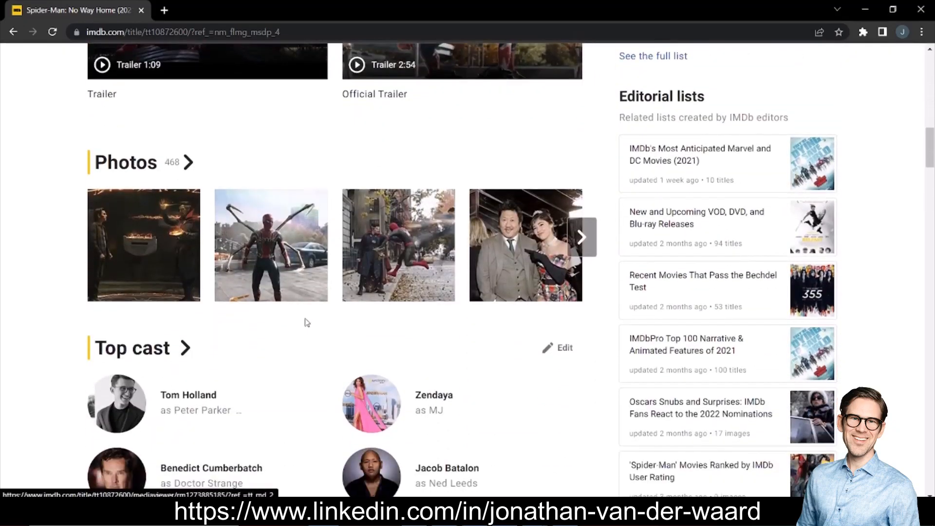
pyautogui.scroll(-6, 307, 322)
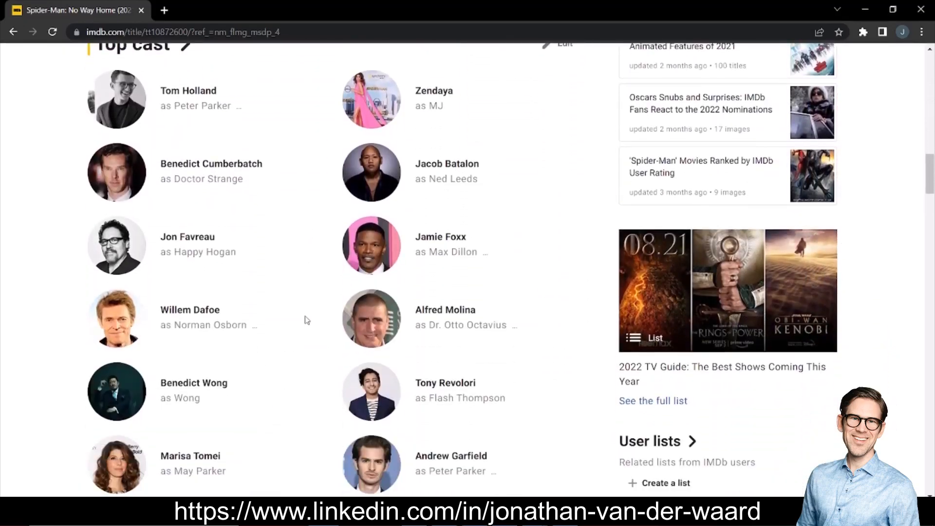
pyautogui.scroll(15, 307, 320)
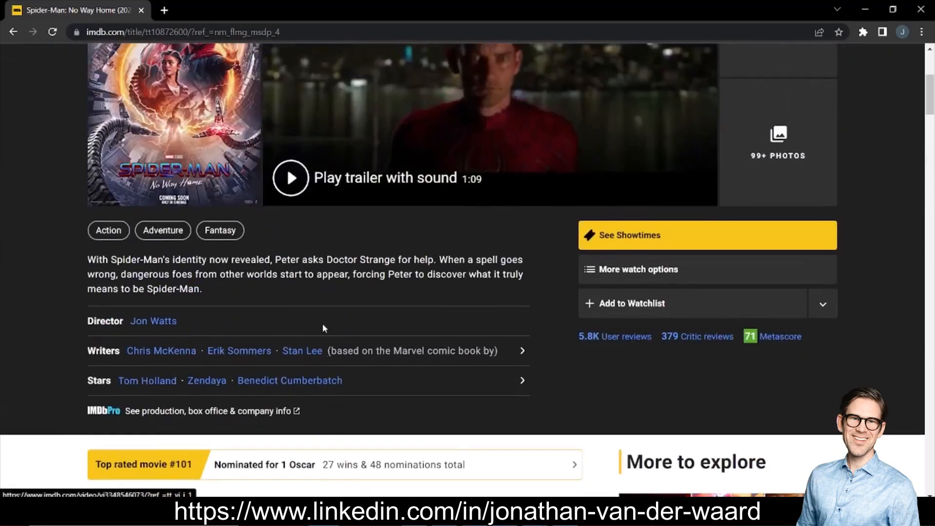
pyautogui.scroll(4, 323, 324)
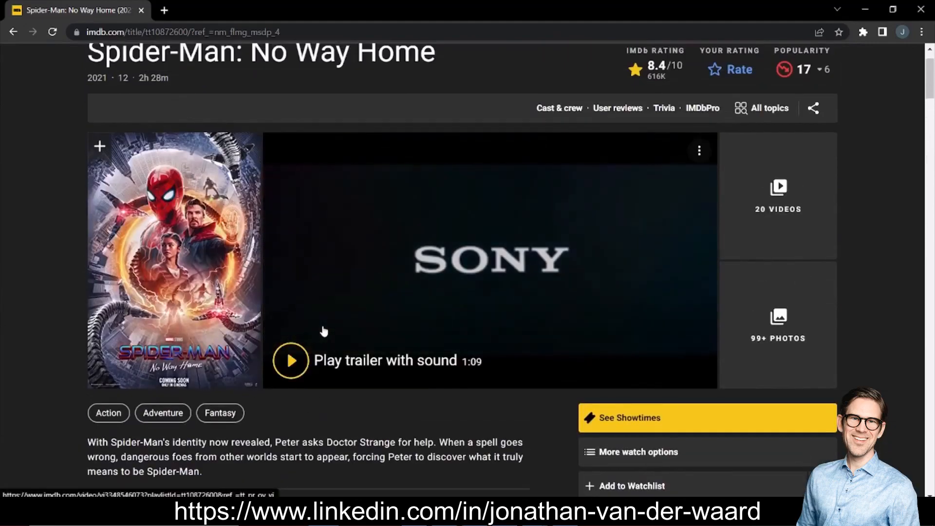
pyautogui.scroll(2, 323, 331)
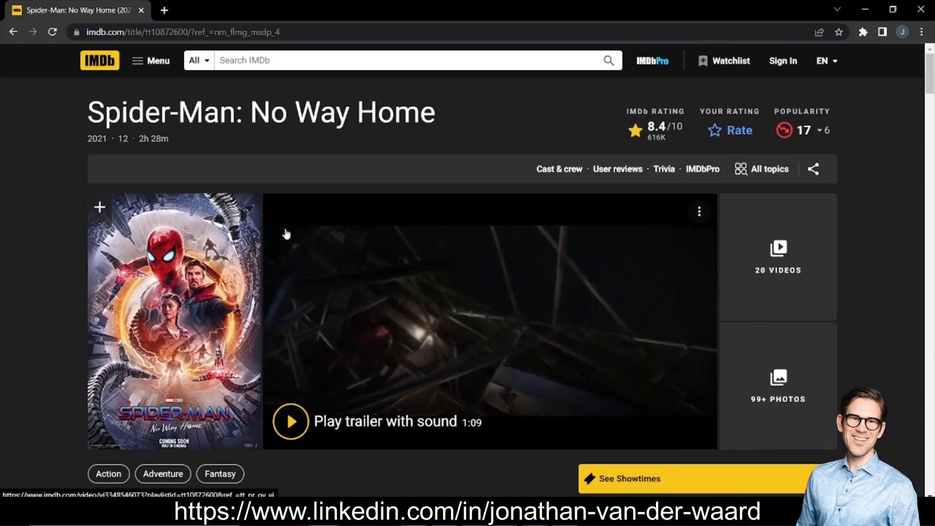
pyautogui.click(14, 32)
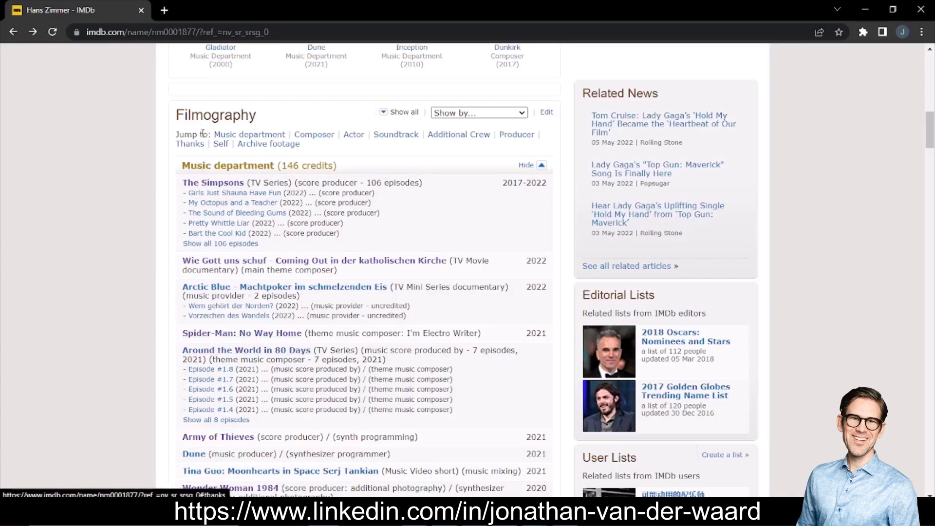
pyautogui.click(201, 32)
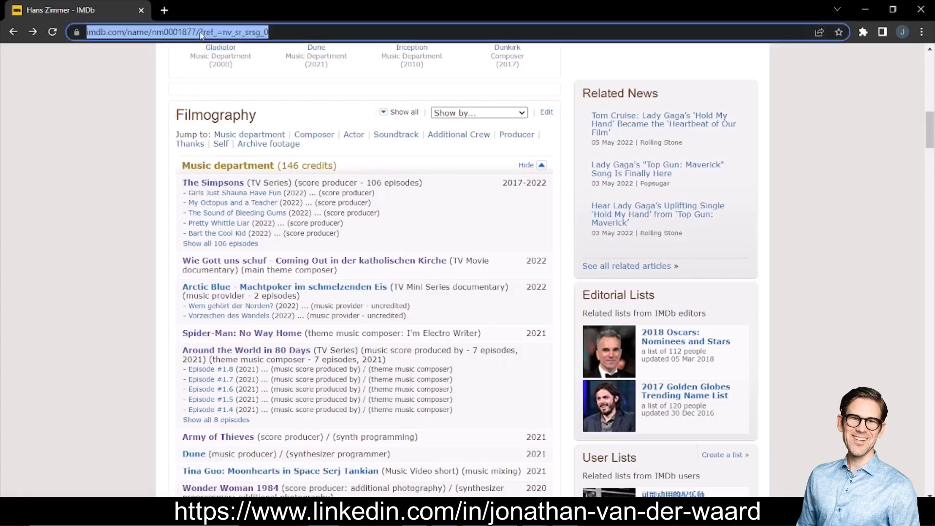
pyautogui.click(199, 33)
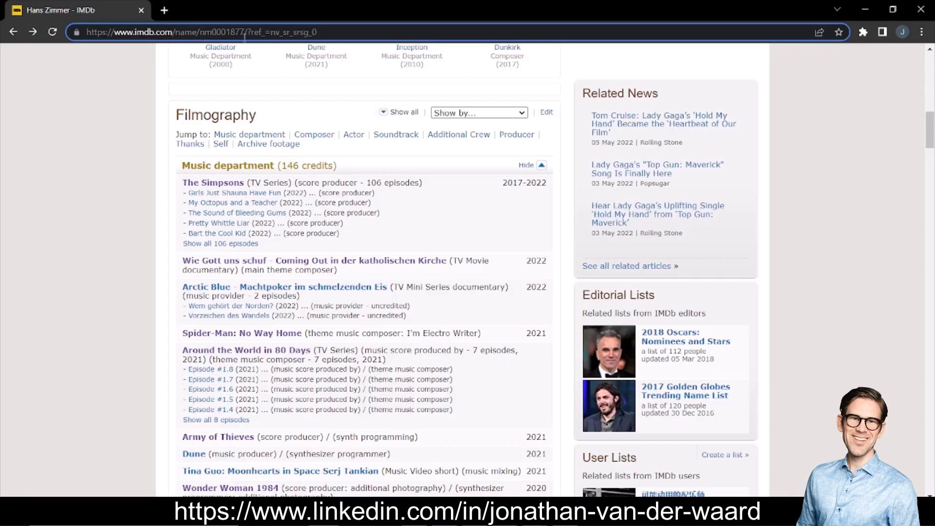
pyautogui.moveTo(248, 32); pyautogui.dragTo(76, 27)
pyautogui.hotkey('ctrl', 'c')
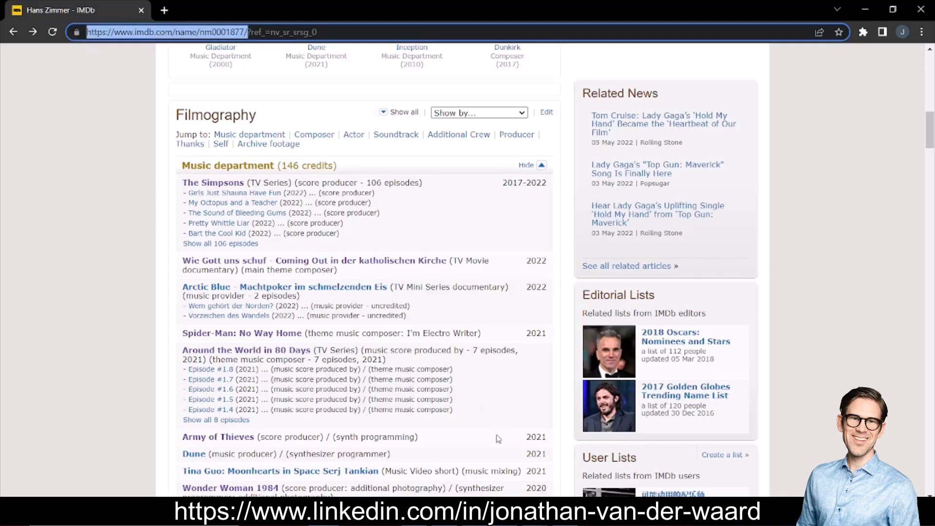
pyautogui.click(585, 484)
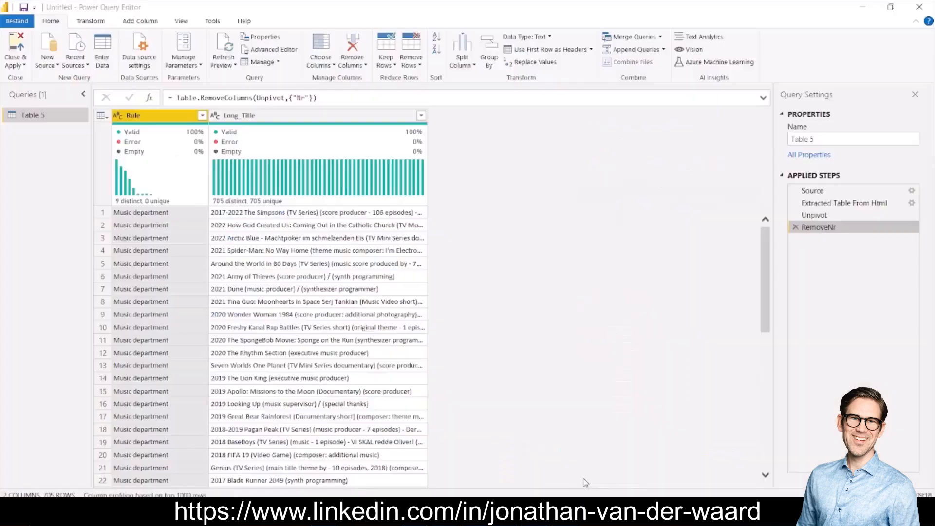
pyautogui.click(46, 65)
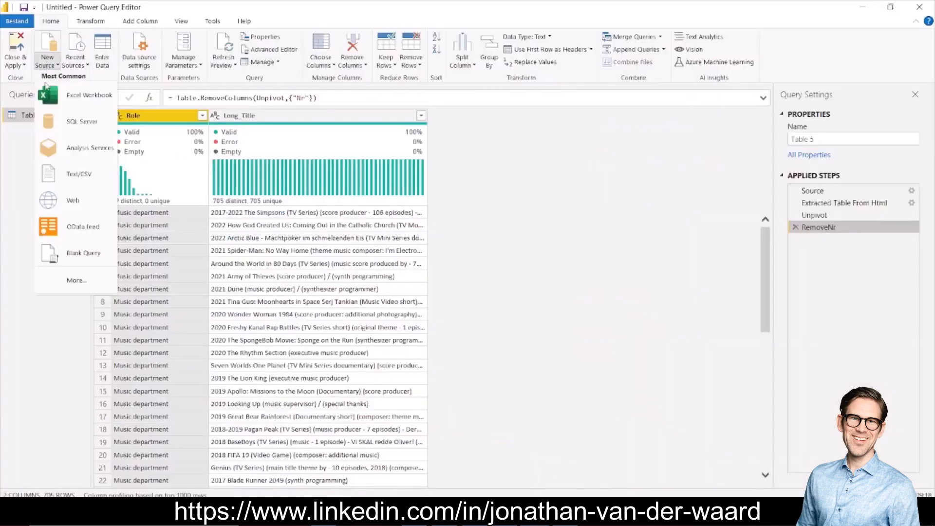
pyautogui.click(72, 204)
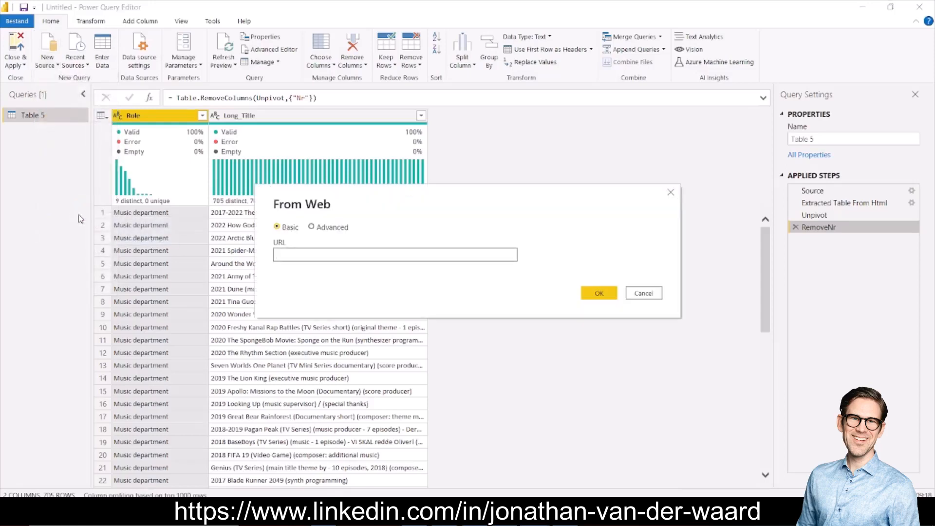
pyautogui.hotkey('ctrl', 'v')
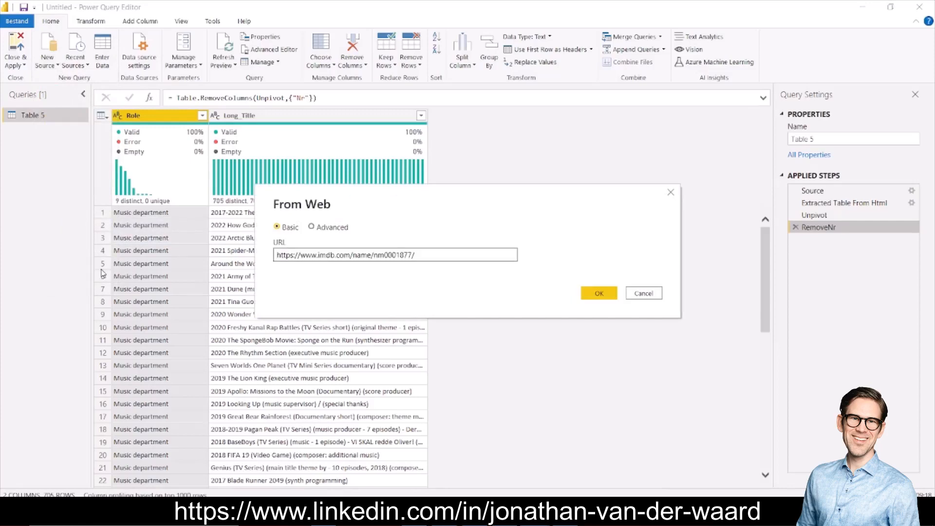
pyautogui.click(600, 294)
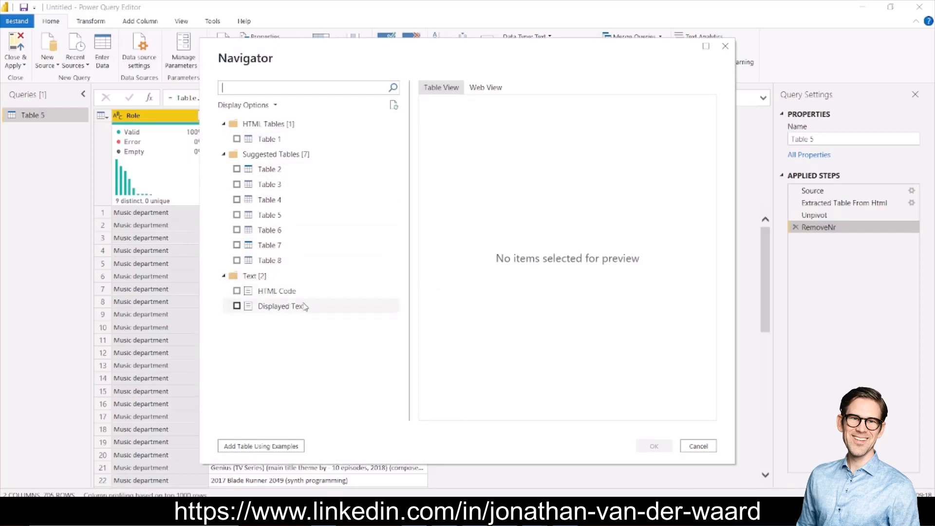
# Start adding a table using examples and give Column1 the full "2017-2022 The Simpsons (TV Series)" score producer entry as its first example.
pyautogui.click(297, 450)
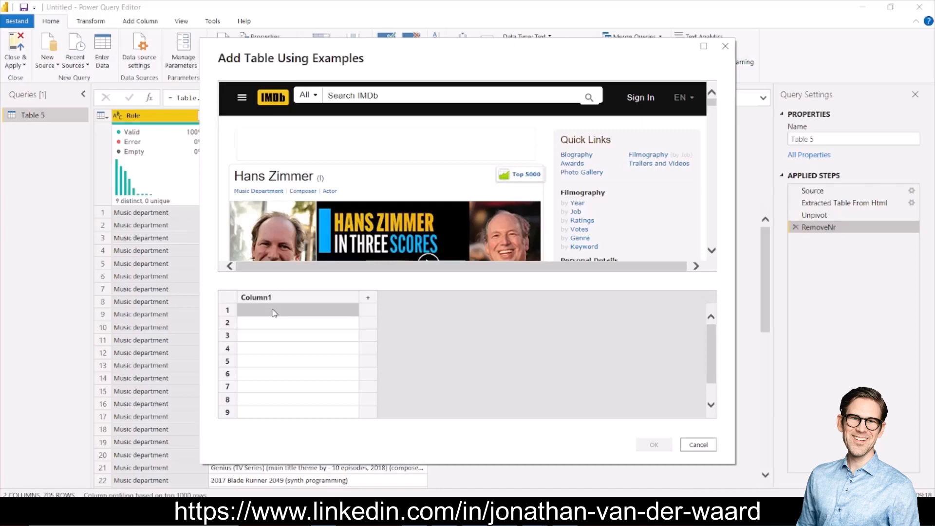
pyautogui.write('Th')
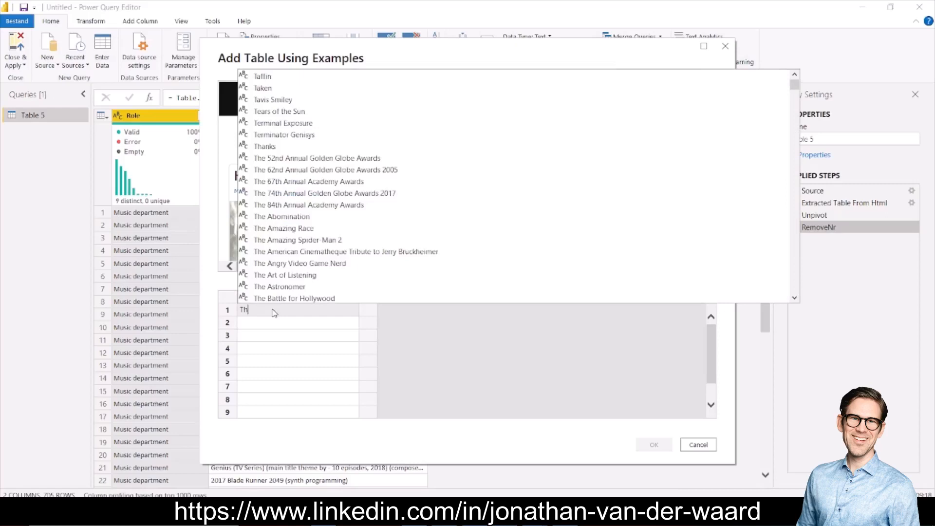
pyautogui.write('e Sim')
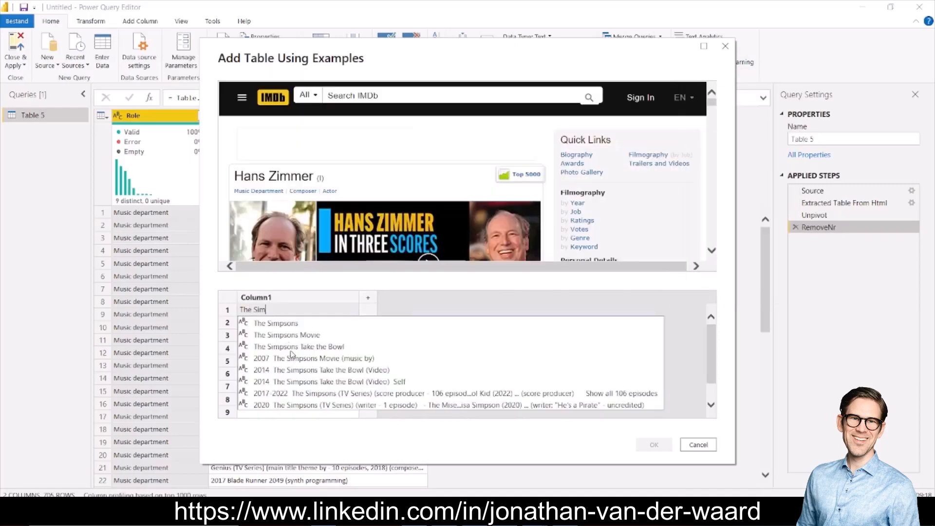
pyautogui.click(310, 394)
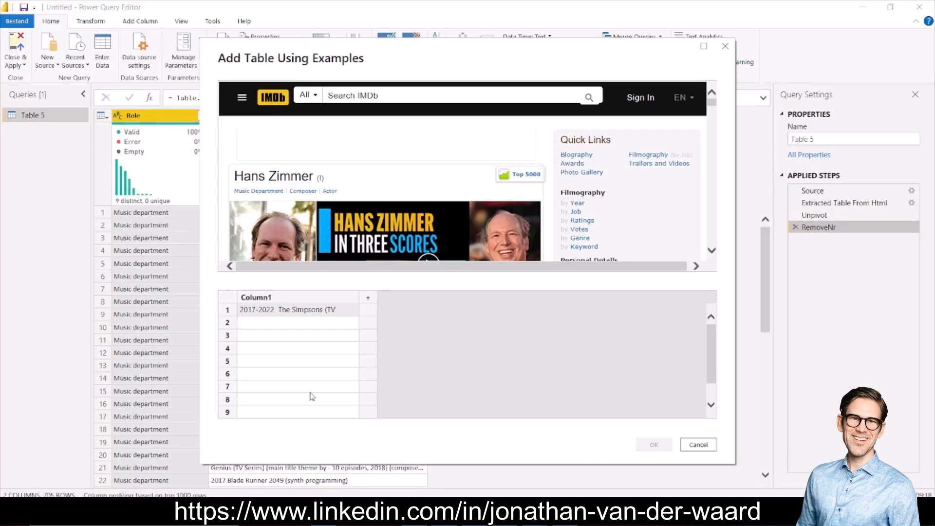
# Give Column1 the full "2022 How God Created Us: Coming Out in the Catholic Church" main theme composer entry as its second example.
pyautogui.click(280, 324)
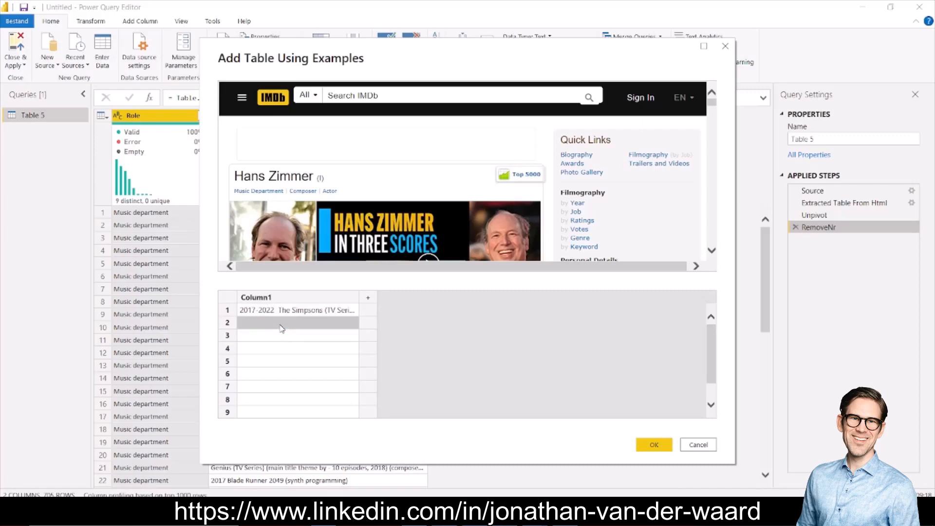
pyautogui.write('g')
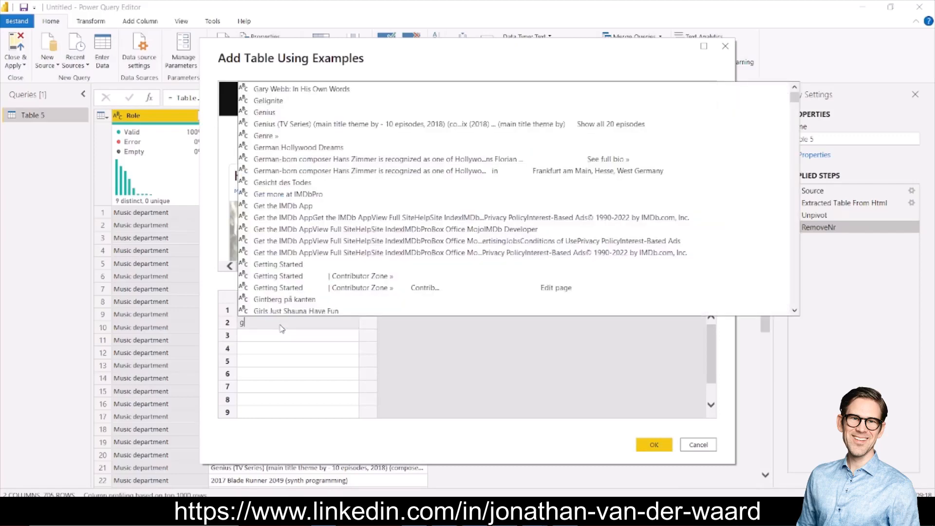
pyautogui.write('od')
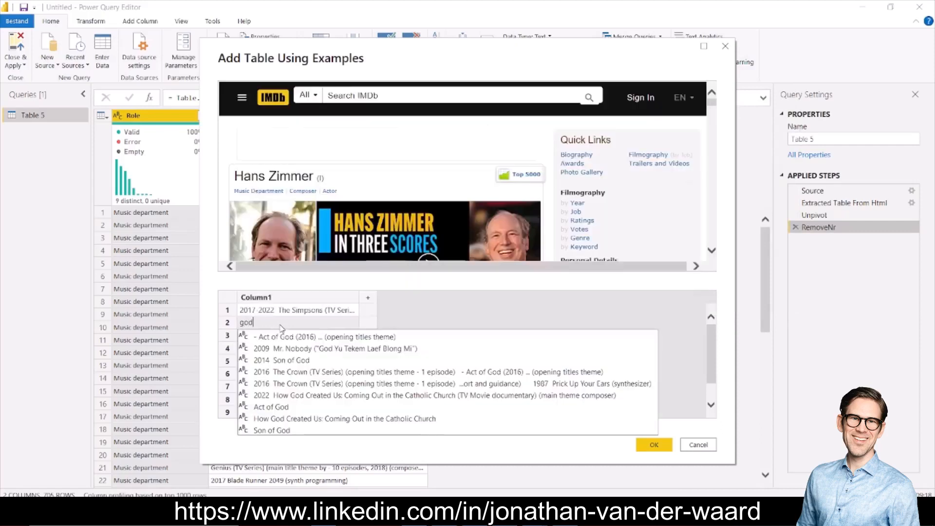
pyautogui.write(' c')
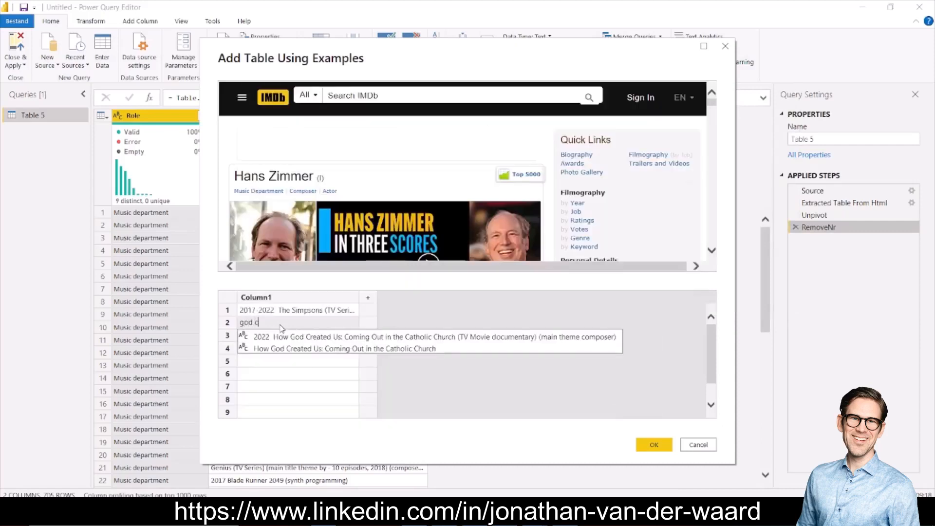
pyautogui.click(310, 340)
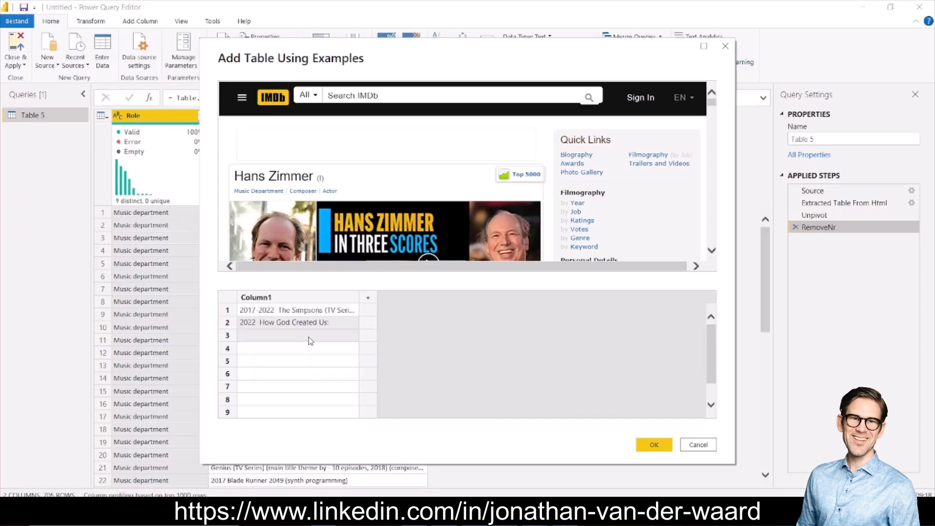
pyautogui.moveTo(358, 331); pyautogui.dragTo(323, 335)
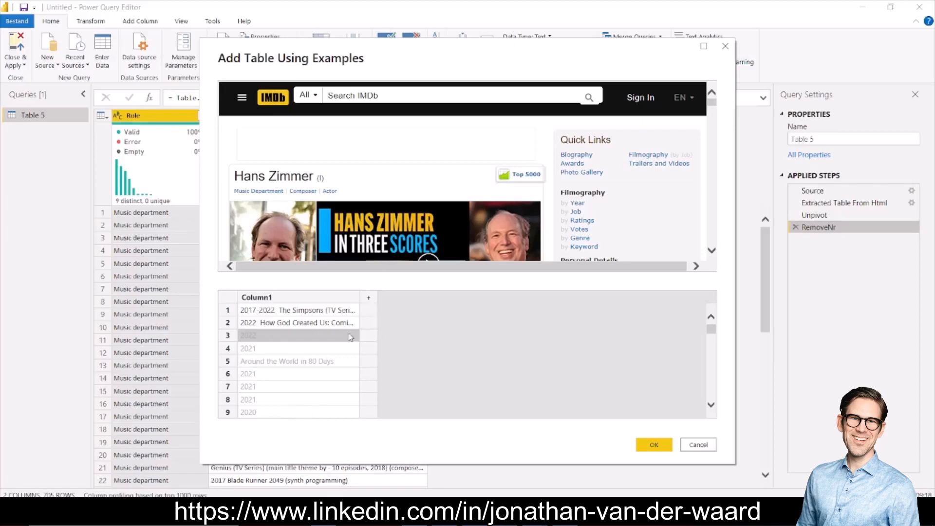
# Add Column2 to the example table with the title link /title/tt0096697/?ref_=nm_flmg_msdp_1 as its first example.
pyautogui.click(369, 300)
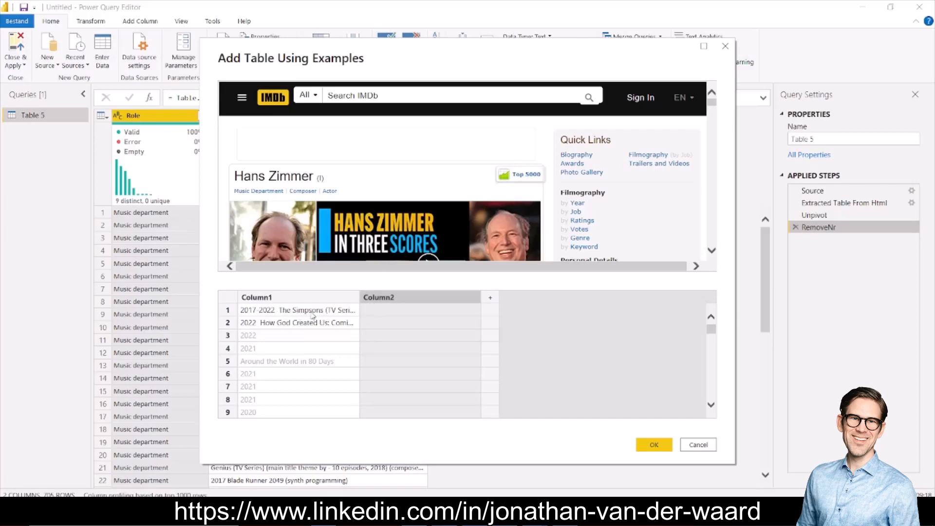
pyautogui.click(384, 312)
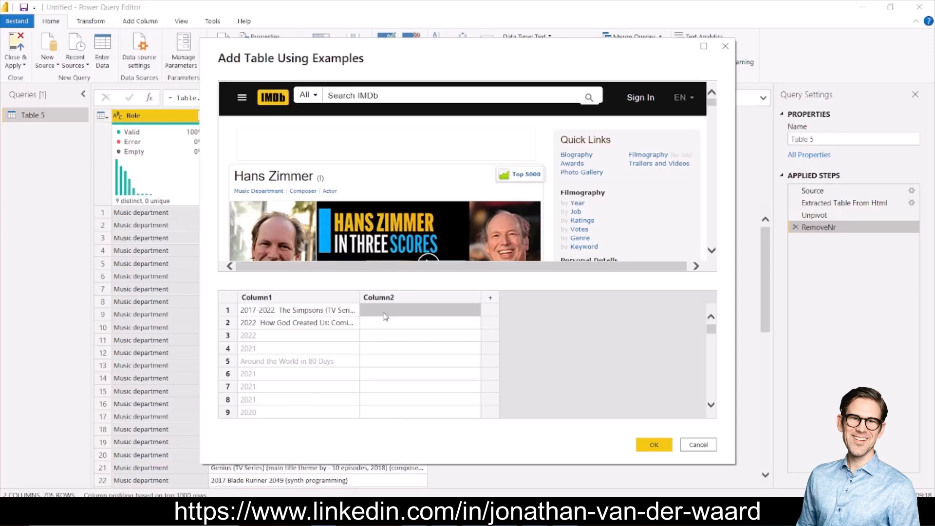
pyautogui.write('m')
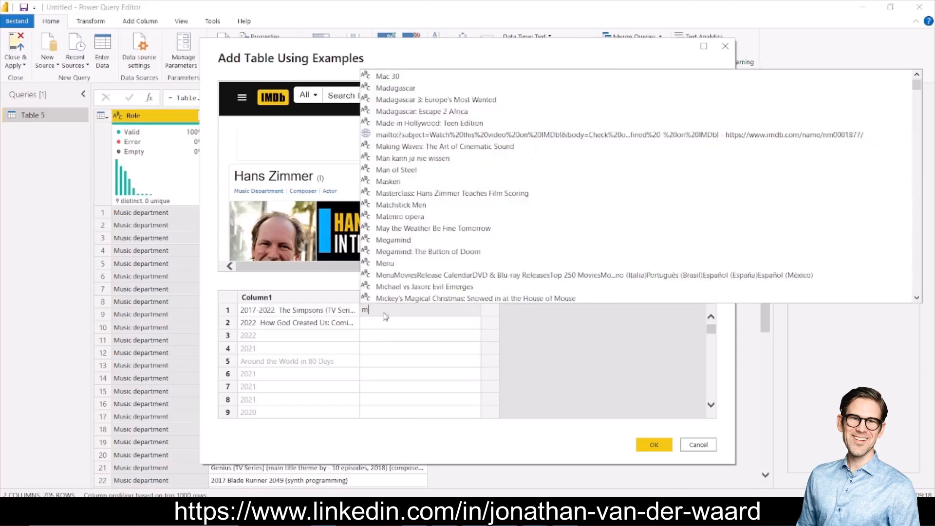
pyautogui.write('sd')
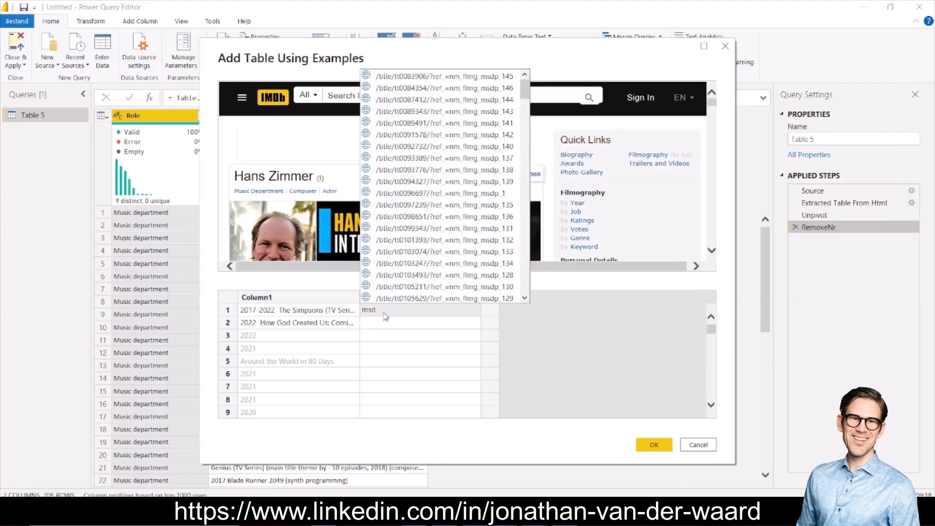
pyautogui.write('p')
pyautogui.click(493, 194)
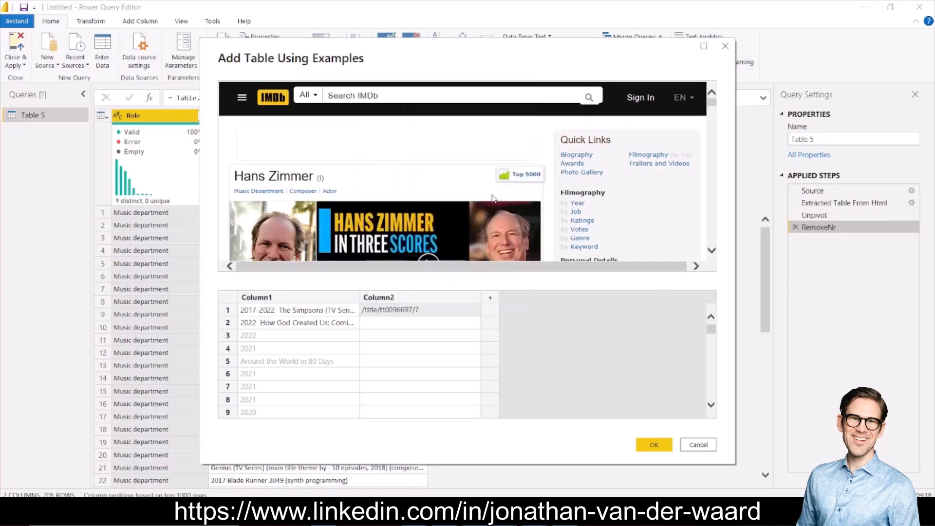
# Give Column2 the title link /title/tt17351988/?ref_=nm_flmg_msdp_2 as its second example.
pyautogui.click(414, 325)
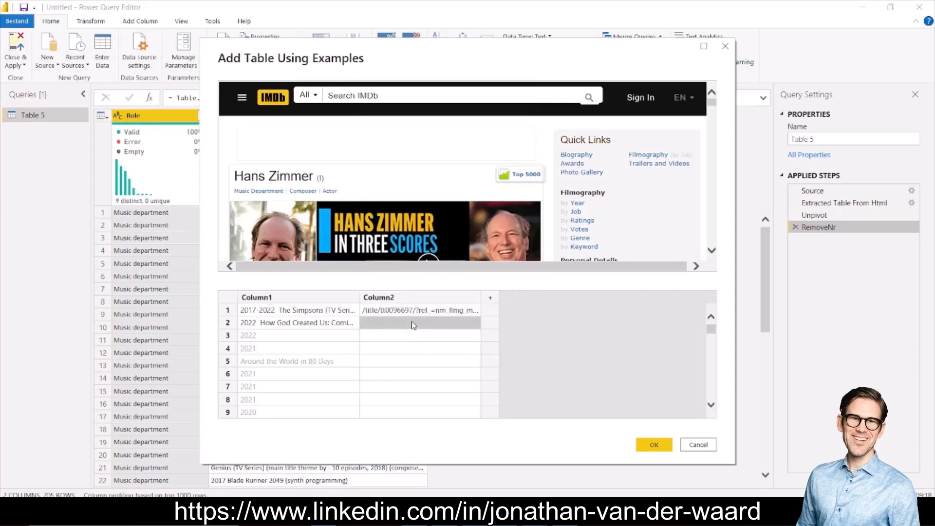
pyautogui.write('m')
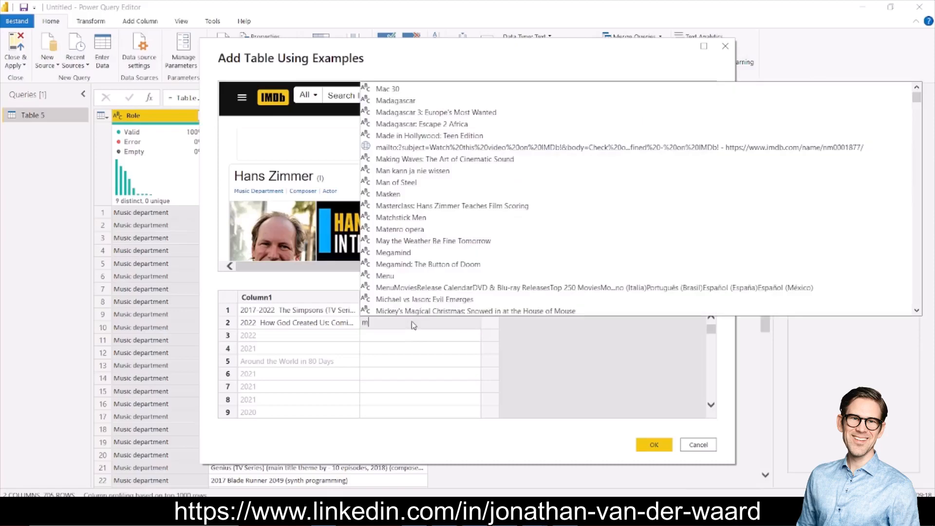
pyautogui.write('sdp')
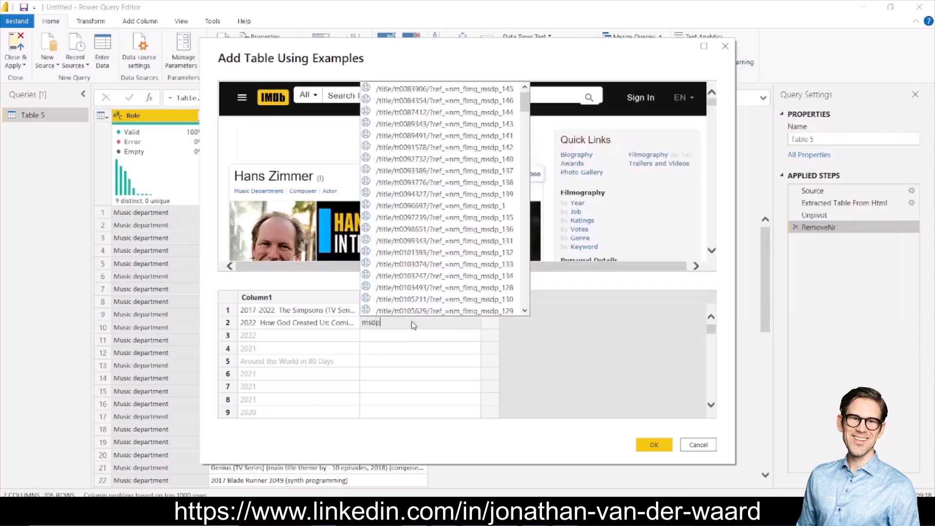
pyautogui.write('_2')
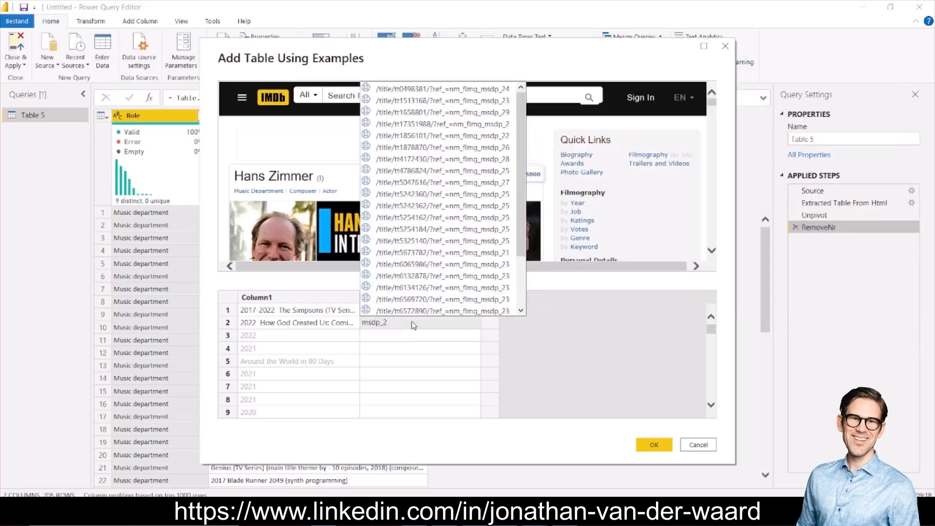
pyautogui.click(485, 127)
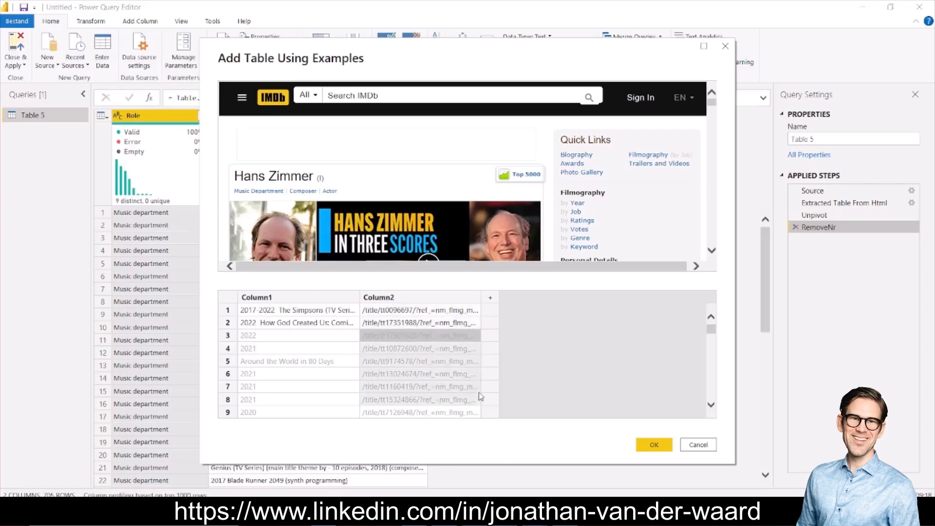
# Widen Column2 to fit the full title links and check the last extracted rows of the example table.
pyautogui.moveTo(511, 300); pyautogui.dragTo(528, 297)
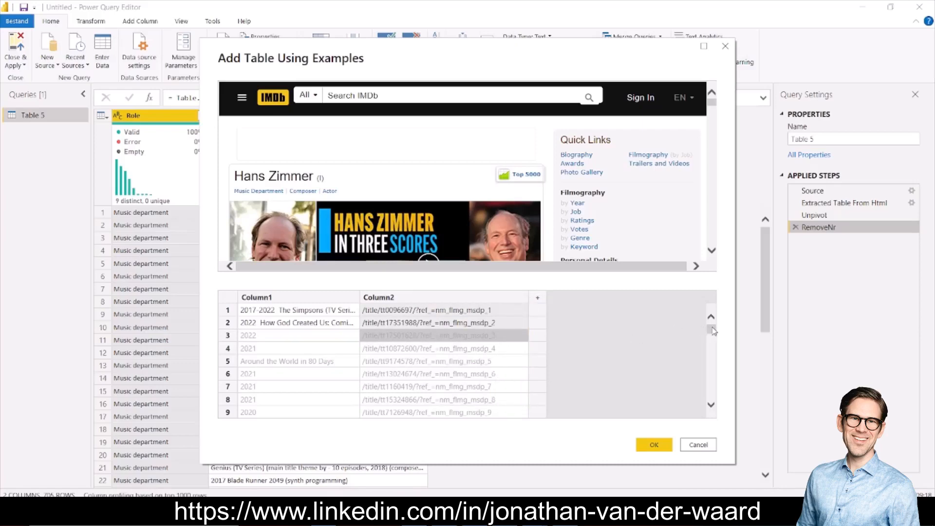
pyautogui.moveTo(712, 330); pyautogui.dragTo(711, 396)
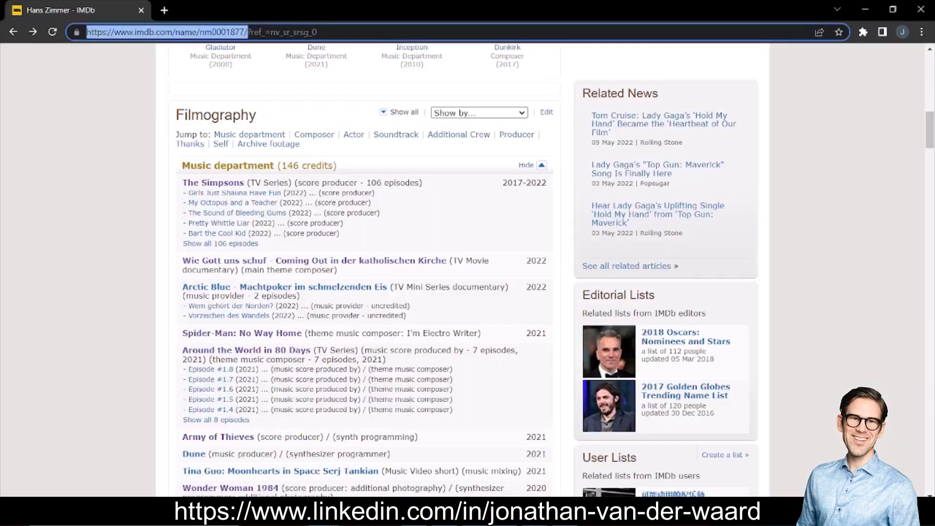
# On the IMDb page in the browser, collapse the Music department credits and expand the Composer credits, then return to the Power Query Editor.
pyautogui.click(539, 168)
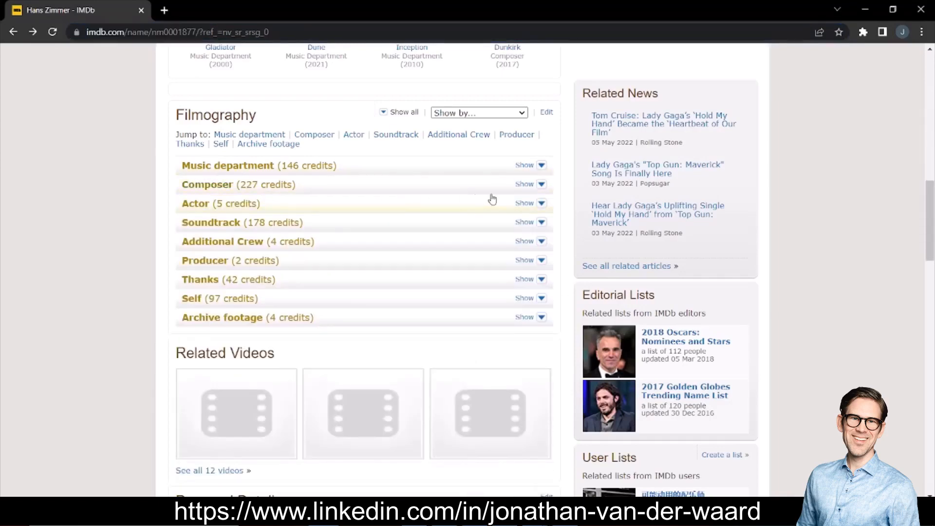
pyautogui.click(542, 185)
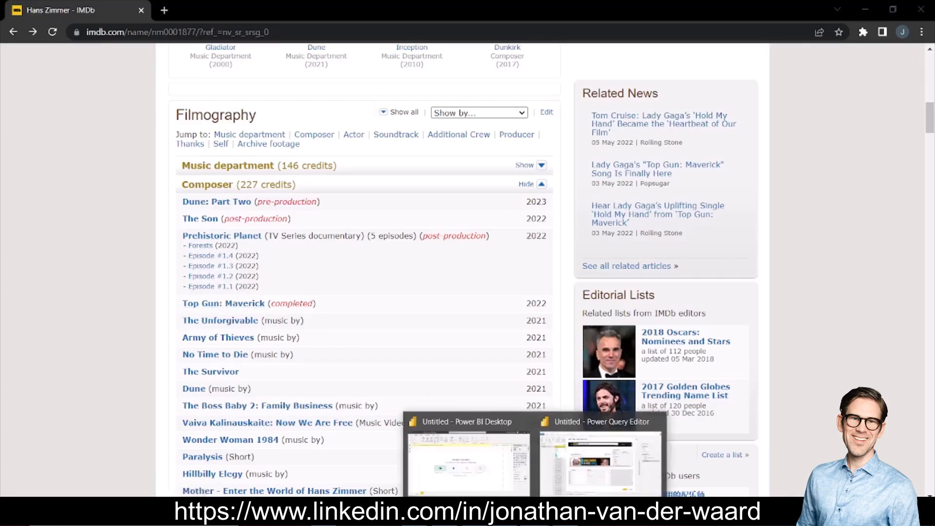
pyautogui.click(596, 483)
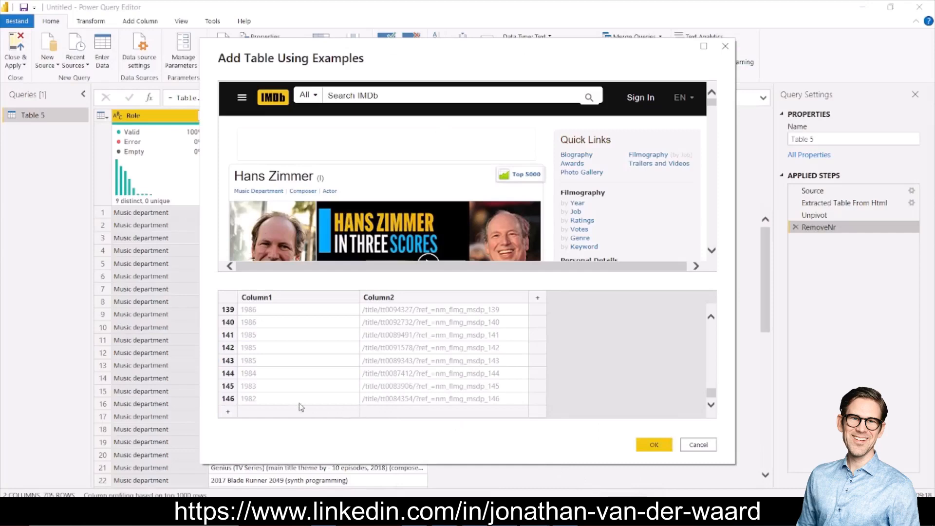
# Add row 147 to the example table with the Column1 entry "2023 Dune: Part Two (pre-production)".
pyautogui.click(258, 414)
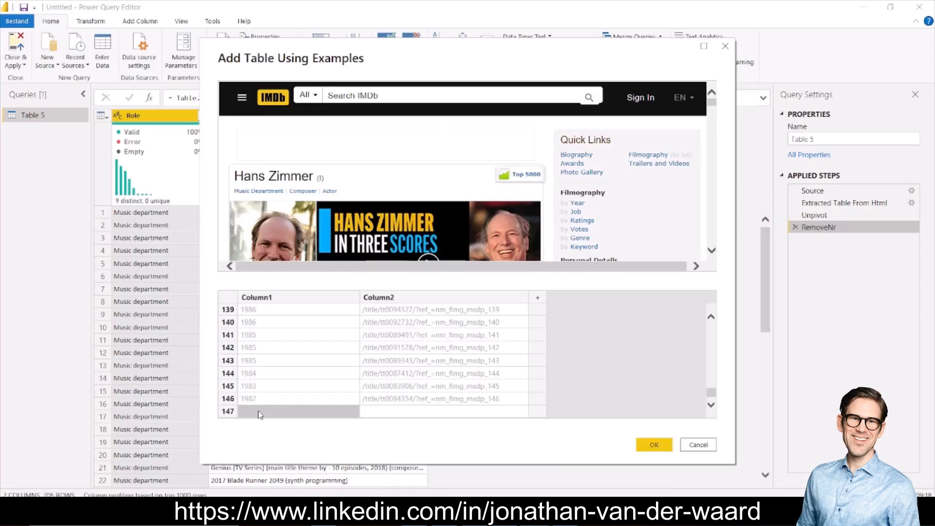
pyautogui.write('Dune')
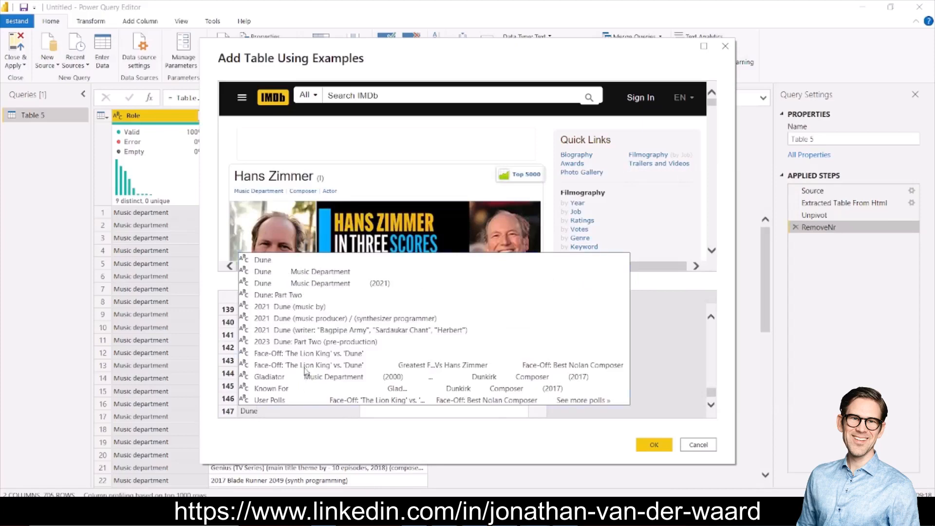
pyautogui.click(288, 343)
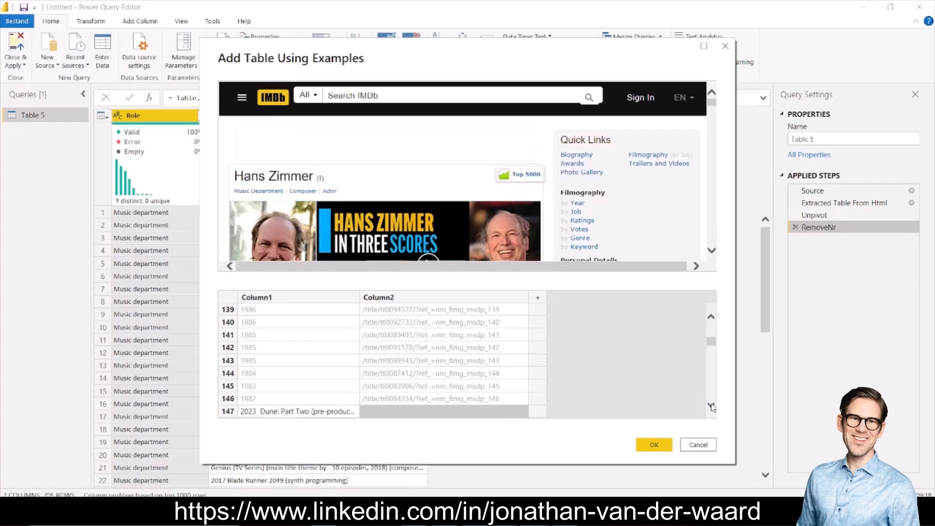
# Give row 147 the Column2 title link /title/tt15239678/?ref_=nm_flmg_com_1.
pyautogui.click(712, 407)
pyautogui.click(712, 407)
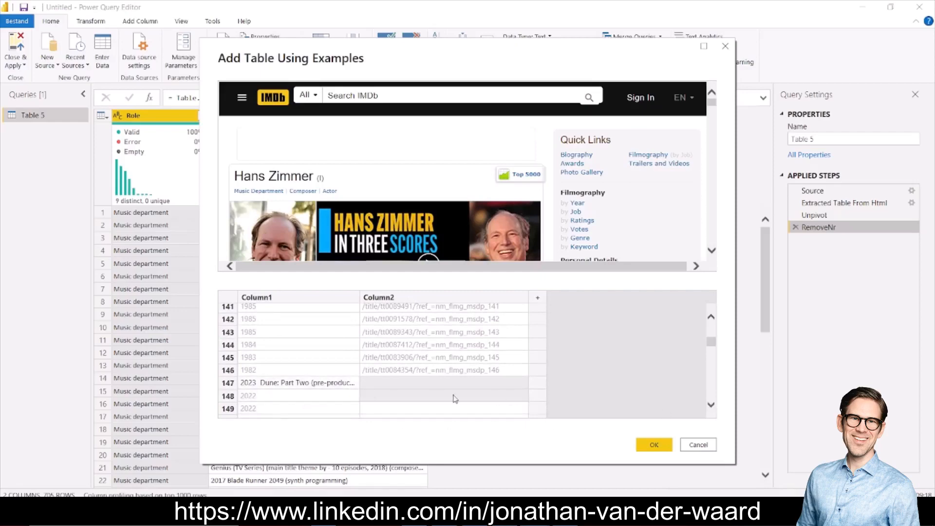
pyautogui.click(310, 390)
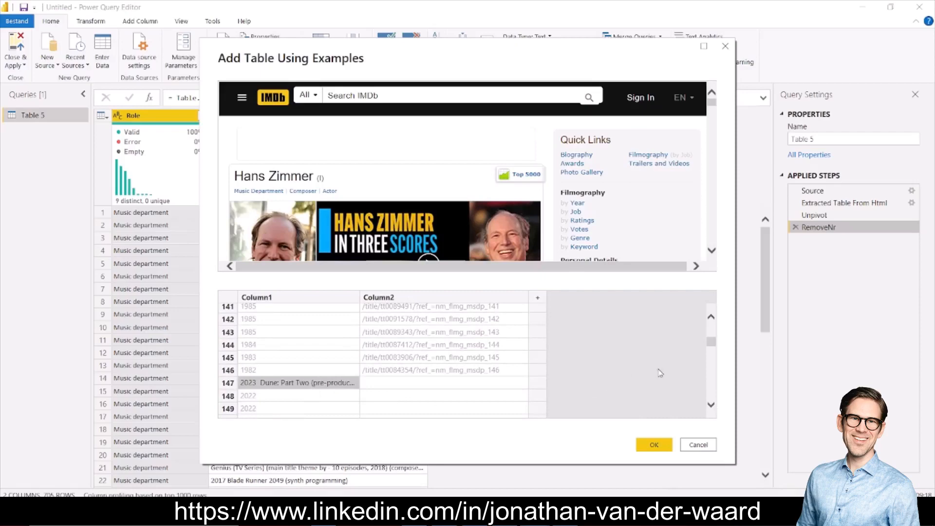
pyautogui.moveTo(713, 342)
pyautogui.mouseDown()
pyautogui.moveTo(720, 402)
pyautogui.moveTo(714, 345)
pyautogui.mouseUp()
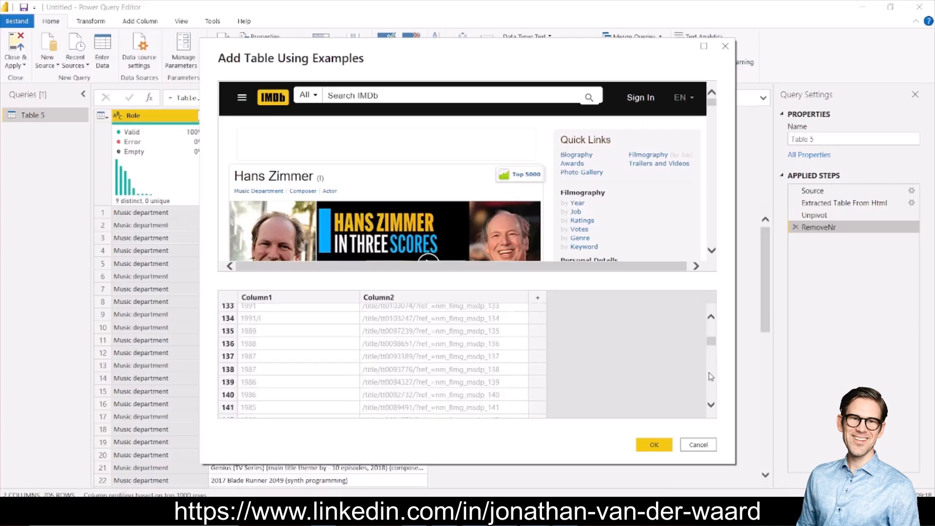
pyautogui.click(711, 405)
pyautogui.click(712, 405)
pyautogui.click(712, 406)
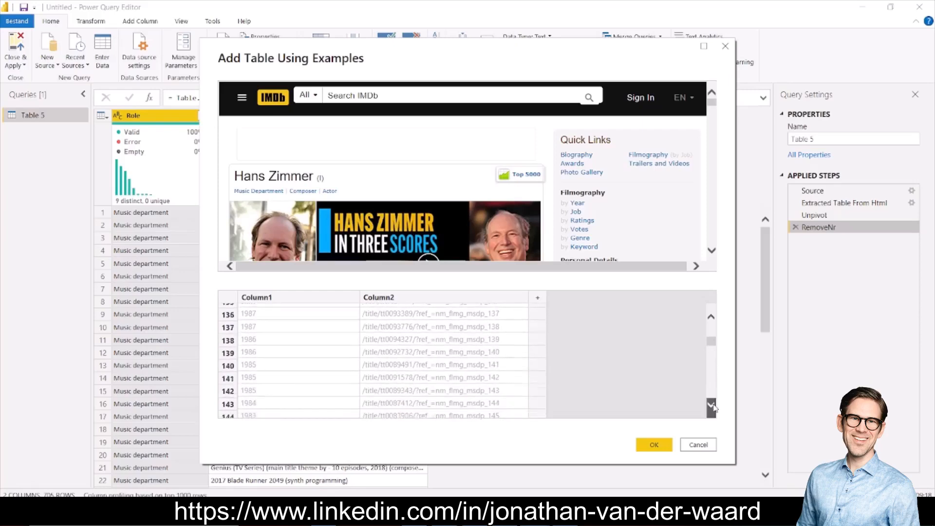
pyautogui.click(713, 407)
pyautogui.click(712, 406)
pyautogui.click(713, 406)
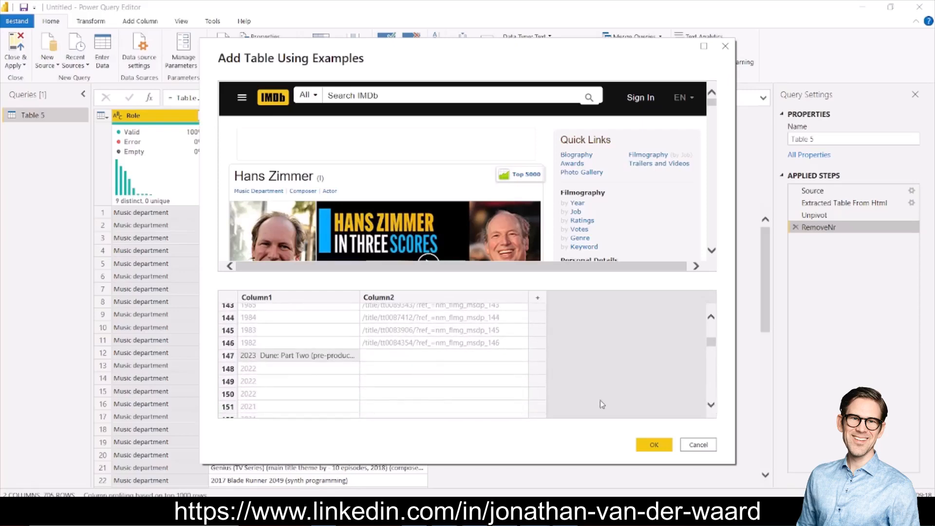
pyautogui.click(381, 361)
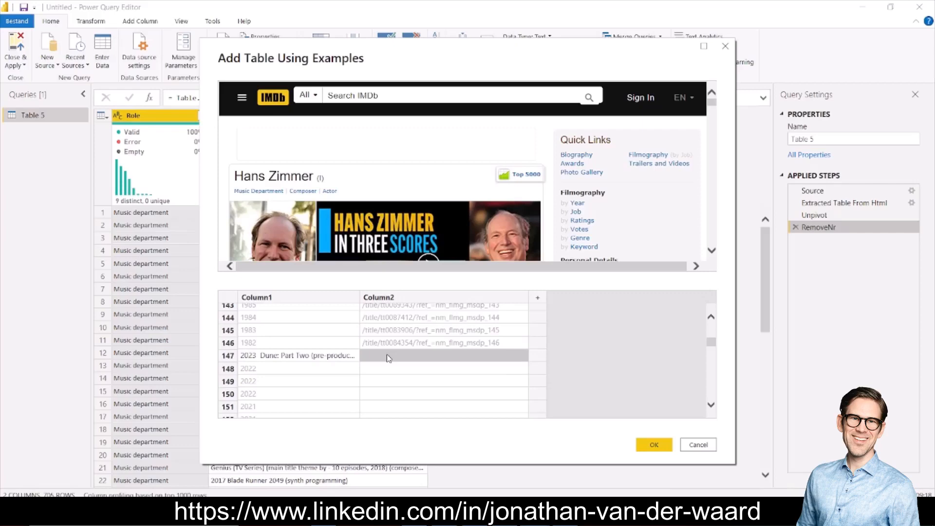
pyautogui.write('co')
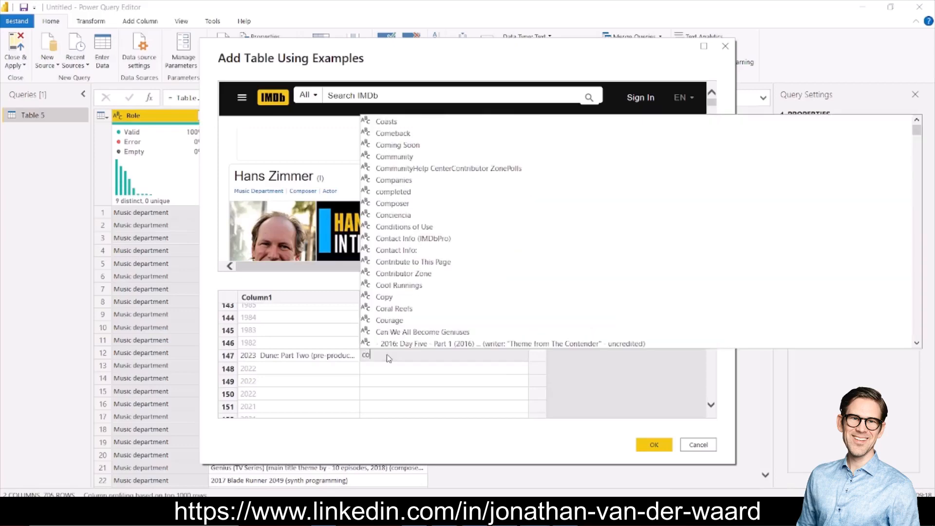
pyautogui.write('m_1')
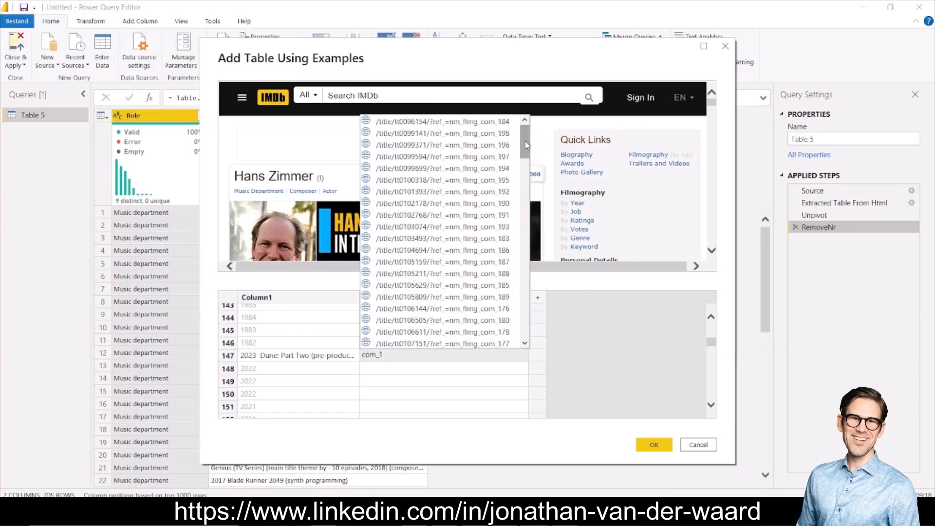
pyautogui.moveTo(524, 144); pyautogui.dragTo(526, 332)
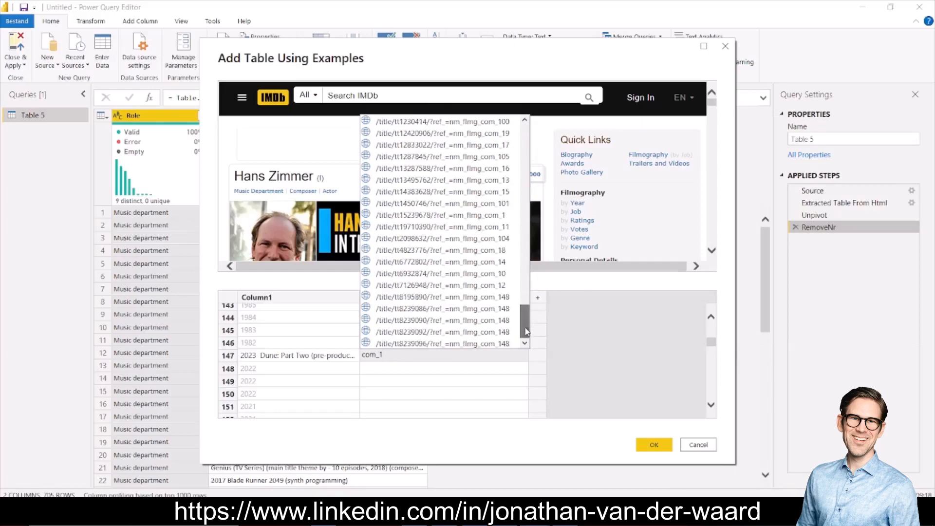
pyautogui.click(490, 217)
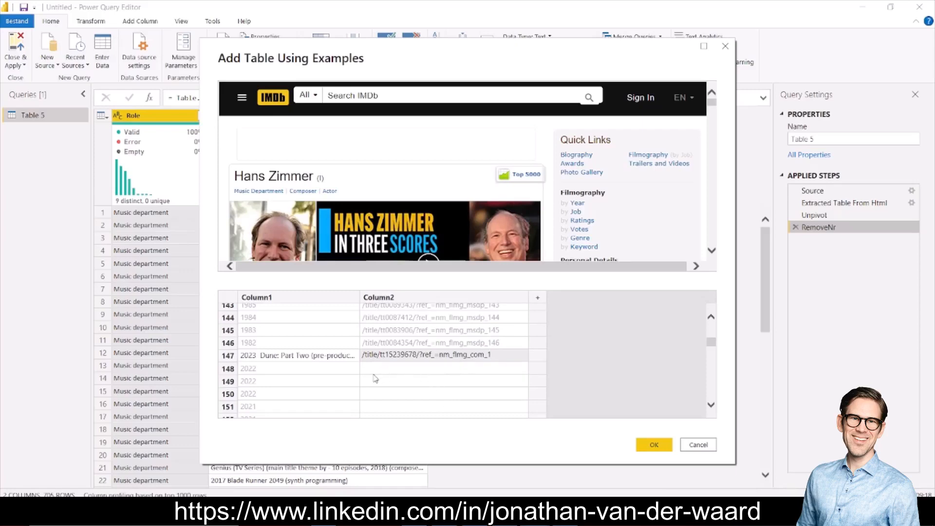
pyautogui.press('Return')
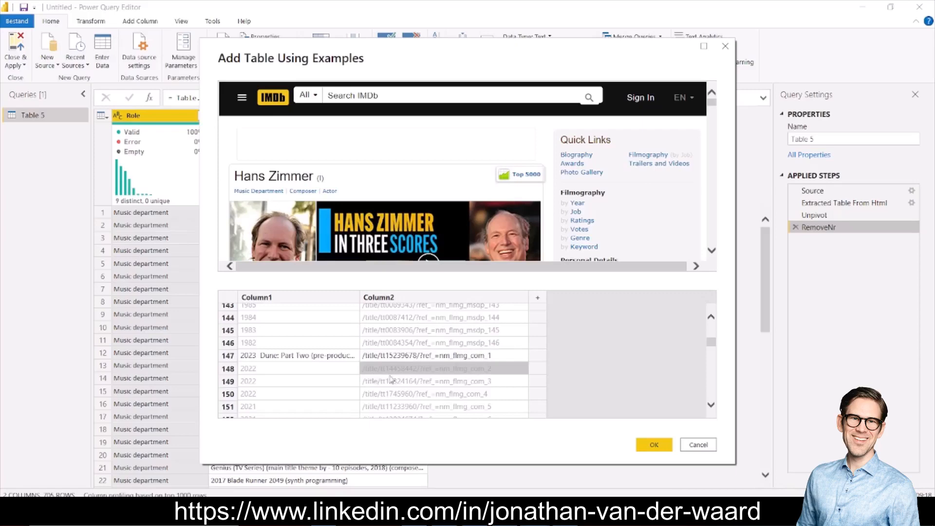
# Check the extracted links beyond row 147, accept the example table and import it as a new query.
pyautogui.click(713, 395)
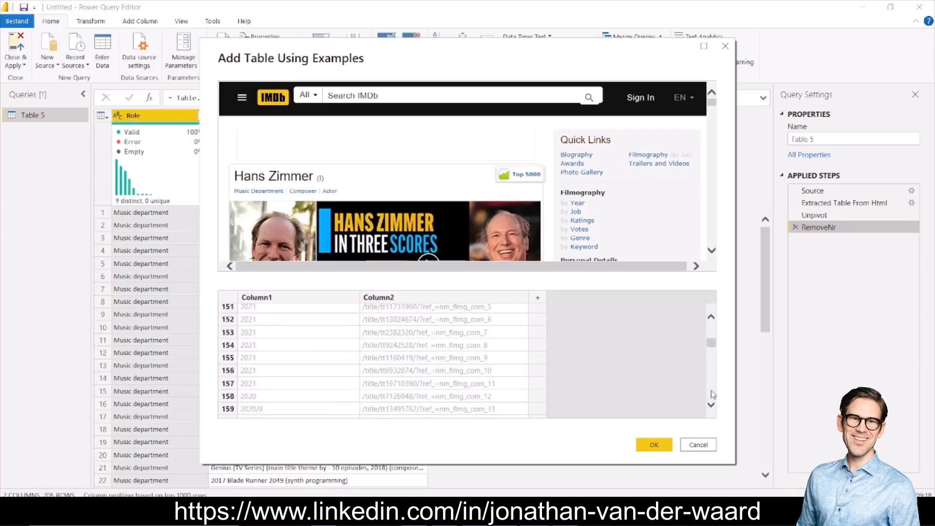
pyautogui.moveTo(713, 346); pyautogui.dragTo(712, 368)
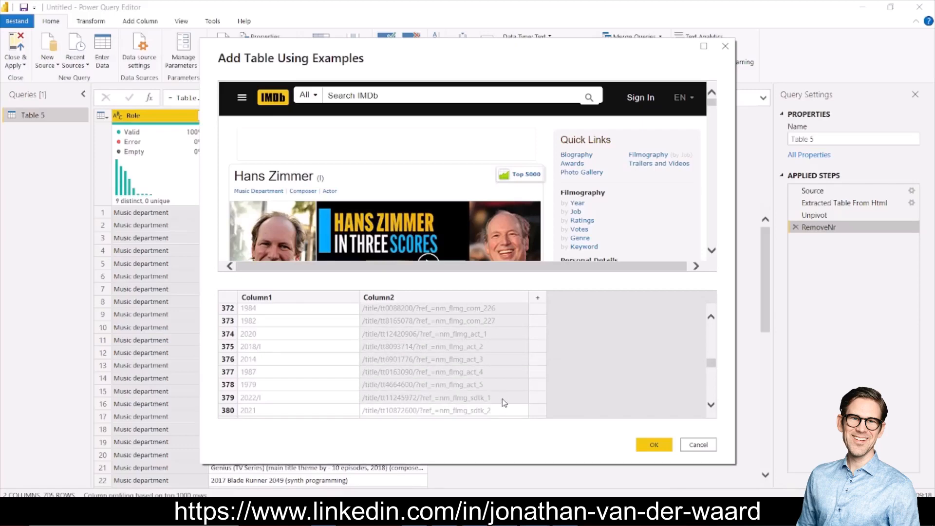
pyautogui.scroll(-2, 502, 400)
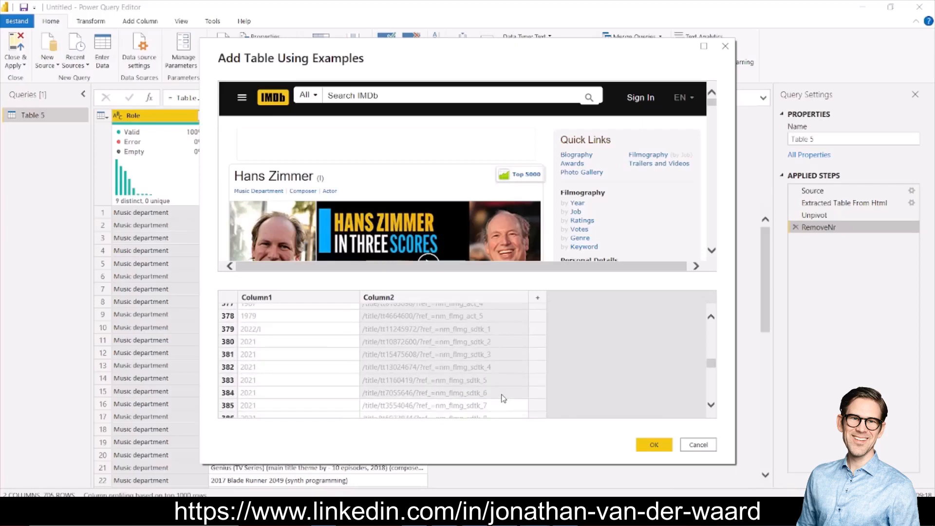
pyautogui.scroll(-1, 504, 399)
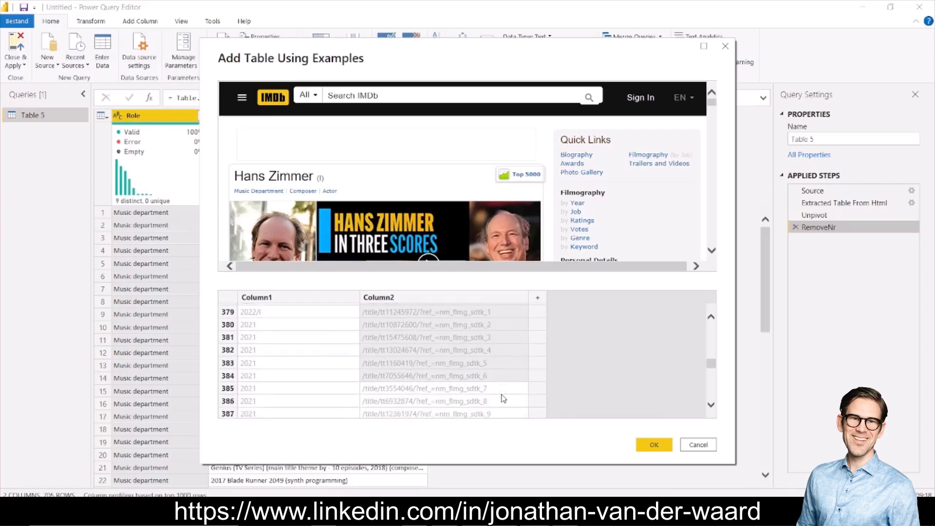
pyautogui.click(654, 445)
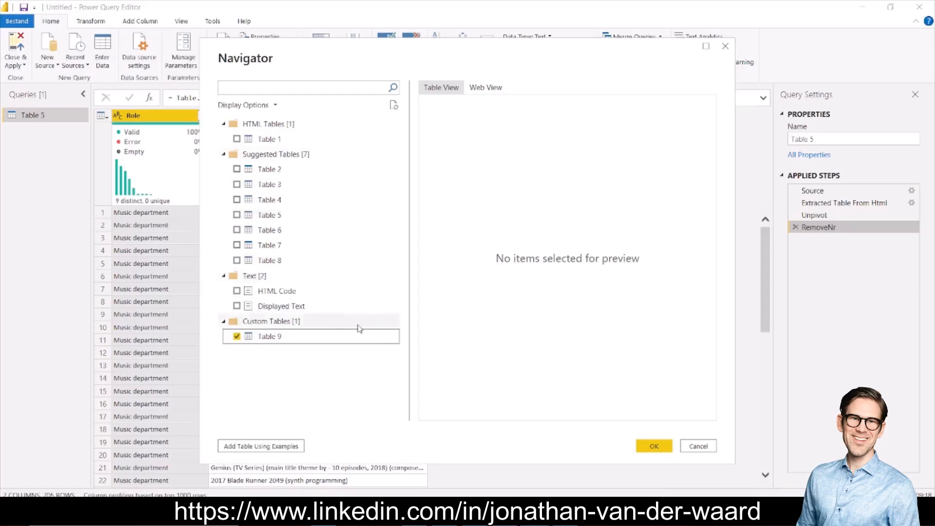
pyautogui.click(318, 341)
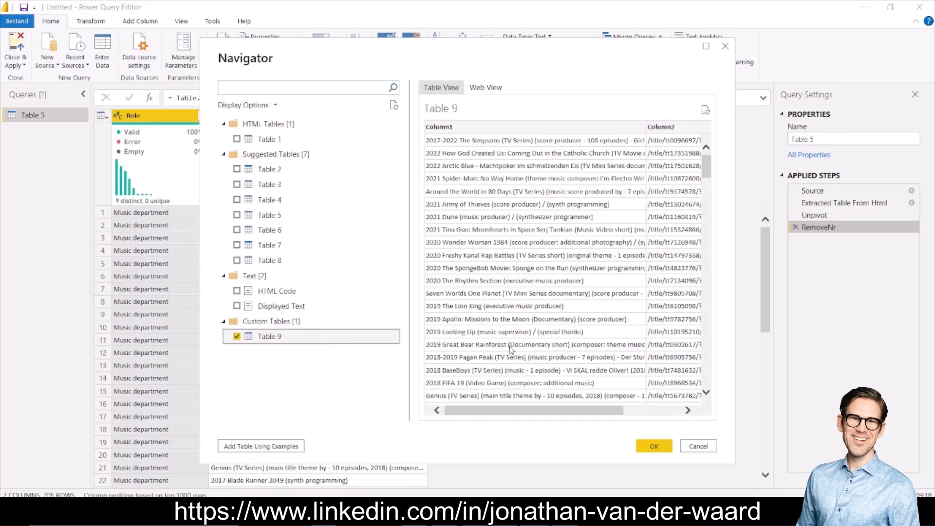
pyautogui.moveTo(592, 410); pyautogui.dragTo(672, 417)
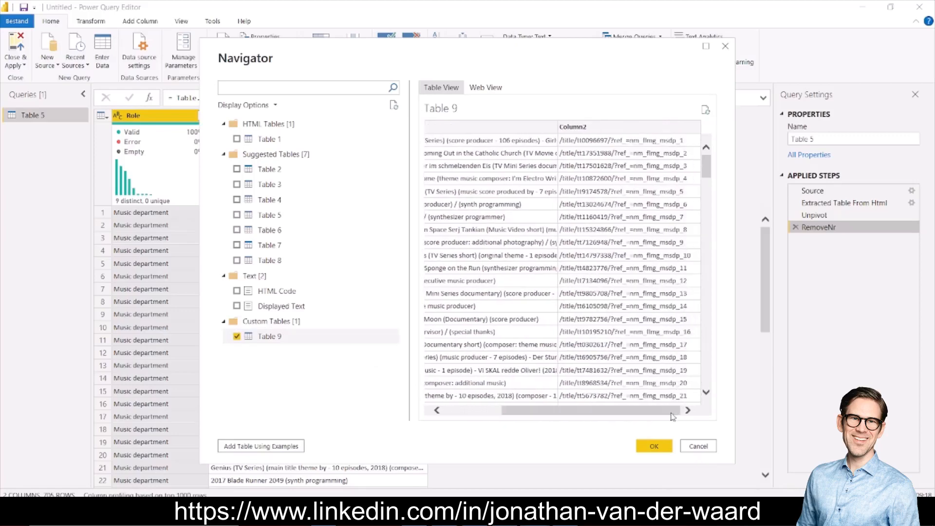
pyautogui.click(653, 444)
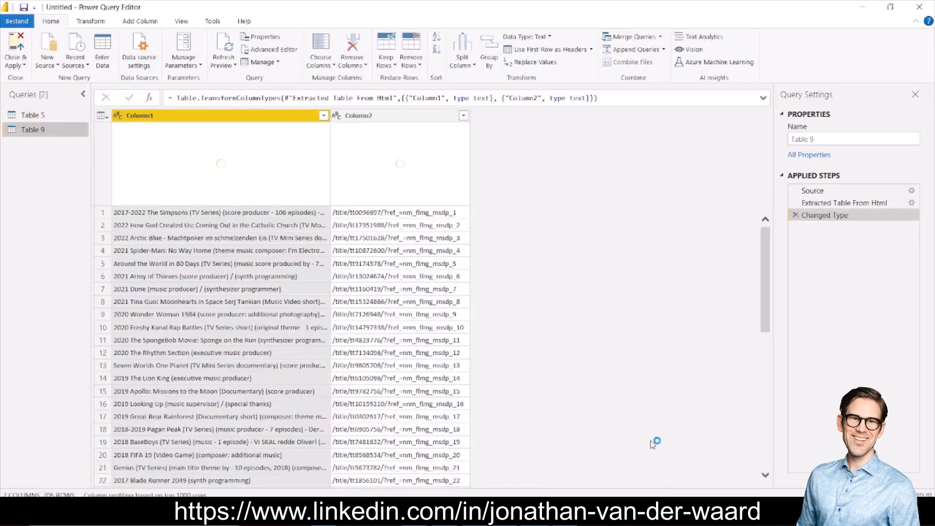
# Rename Column1 as "Long Title" and Column2 as "Hyperlink" in the new query.
pyautogui.doubleClick(150, 116)
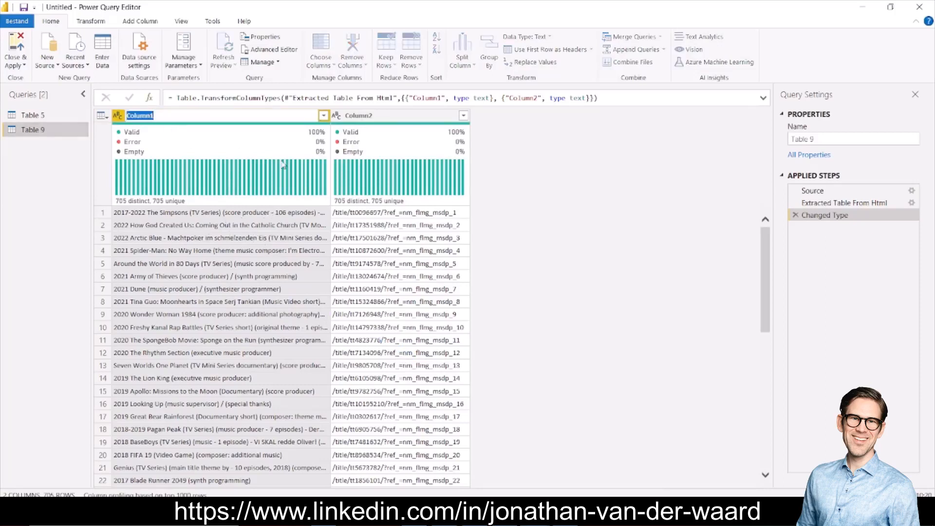
pyautogui.write('t')
pyautogui.write('ong Title')
pyautogui.press('Return')
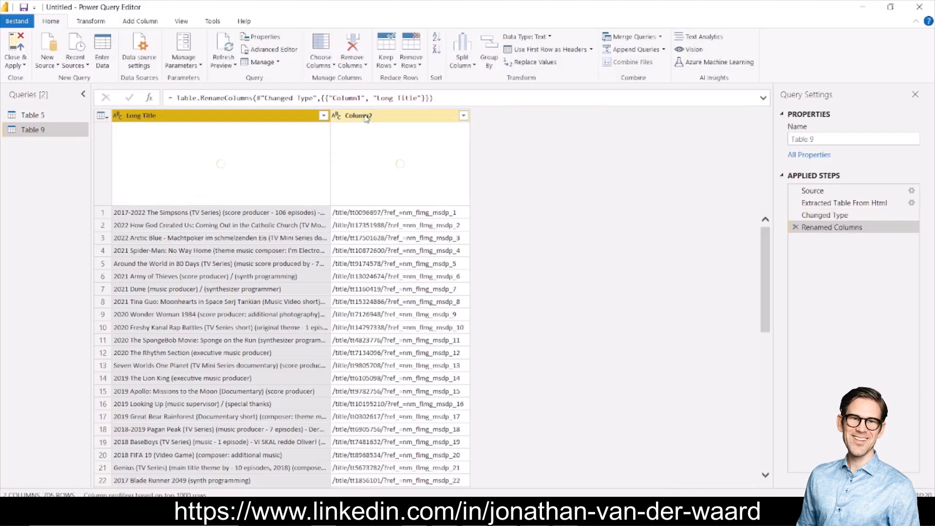
pyautogui.doubleClick(366, 117)
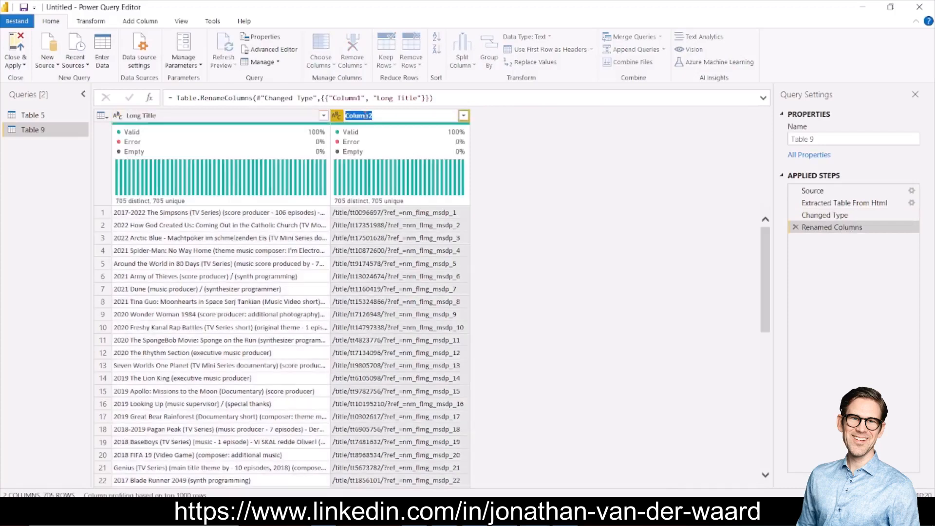
pyautogui.write('Hyperlink')
pyautogui.press('Return')
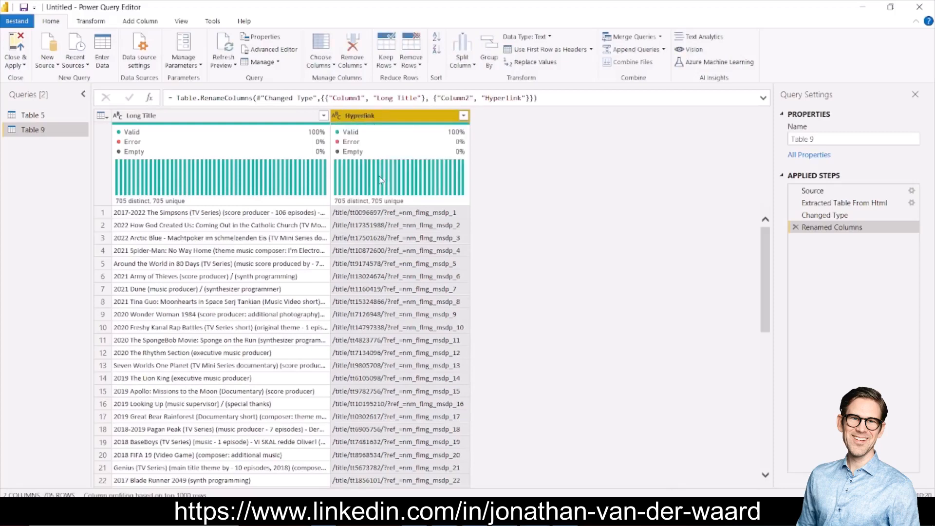
# Open the Table 5 query and examine its Role and Long_Title columns for comparison with Table 9.
pyautogui.moveTo(381, 180)
pyautogui.click(43, 117)
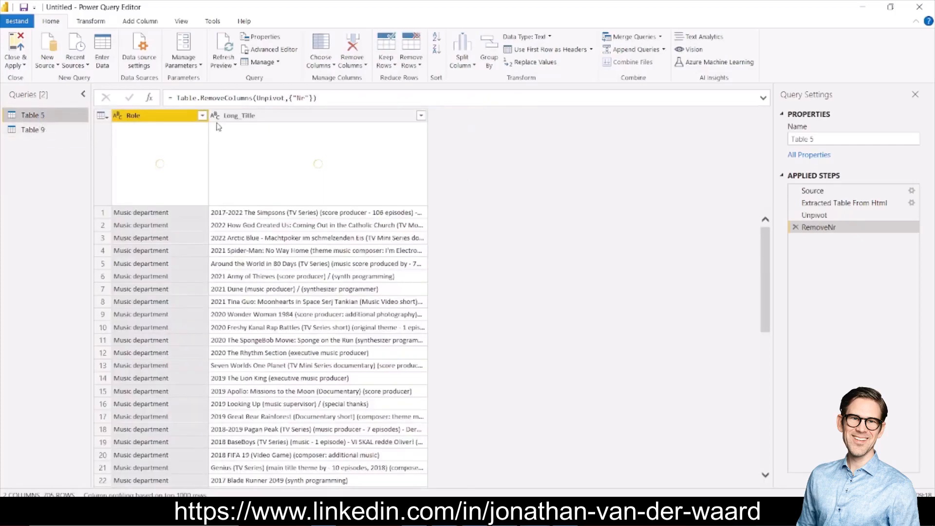
pyautogui.keyDown('ctrl'); pyautogui.click(239, 117); pyautogui.keyUp('ctrl')
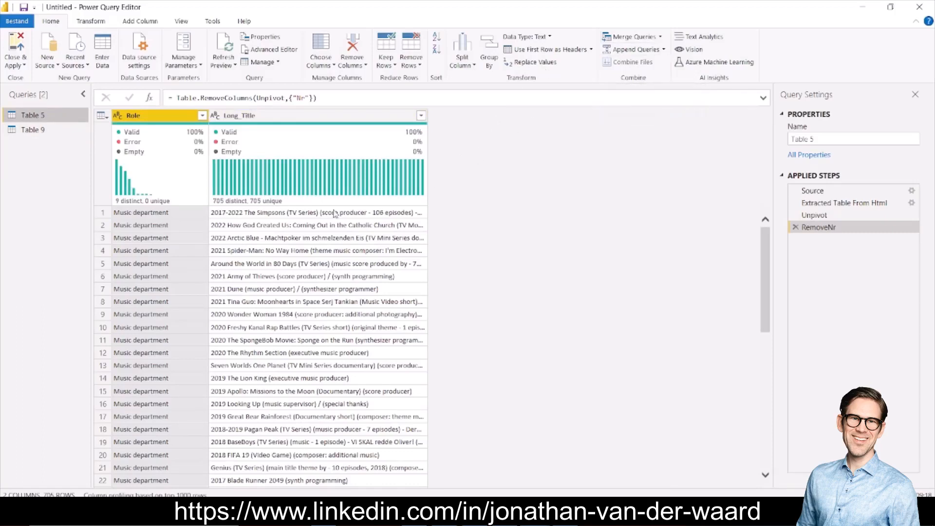
pyautogui.click(33, 129)
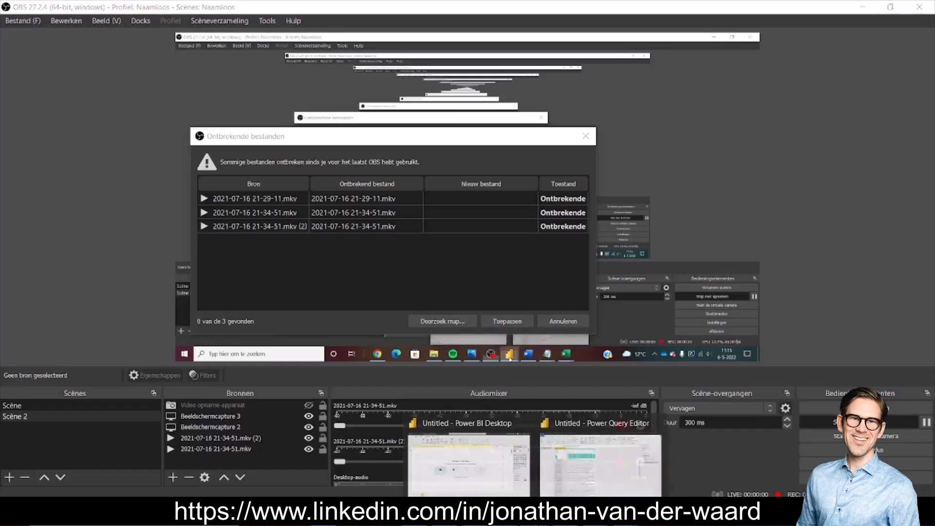
pyautogui.click(576, 480)
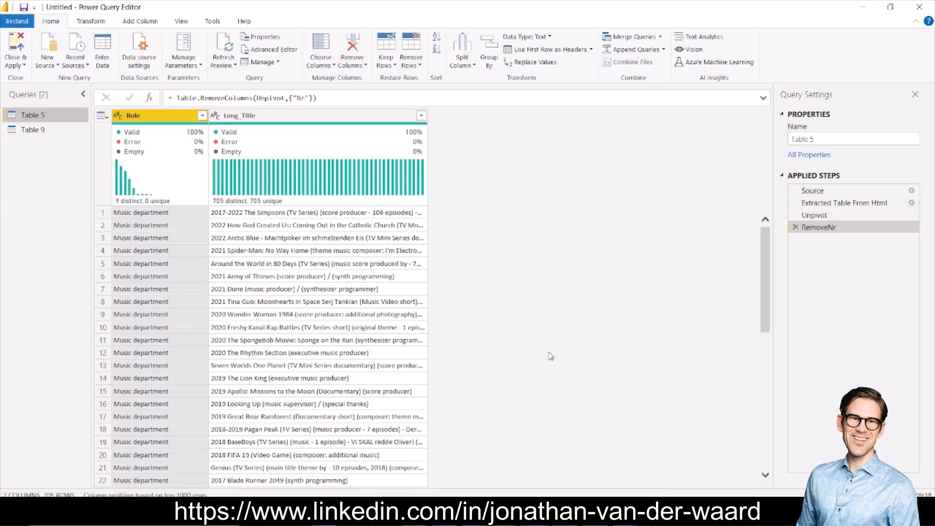
# Switch to the Map1 workbook in Excel and copy the composer list with its IMDB codes, cells A1:B21.
pyautogui.click(606, 514)
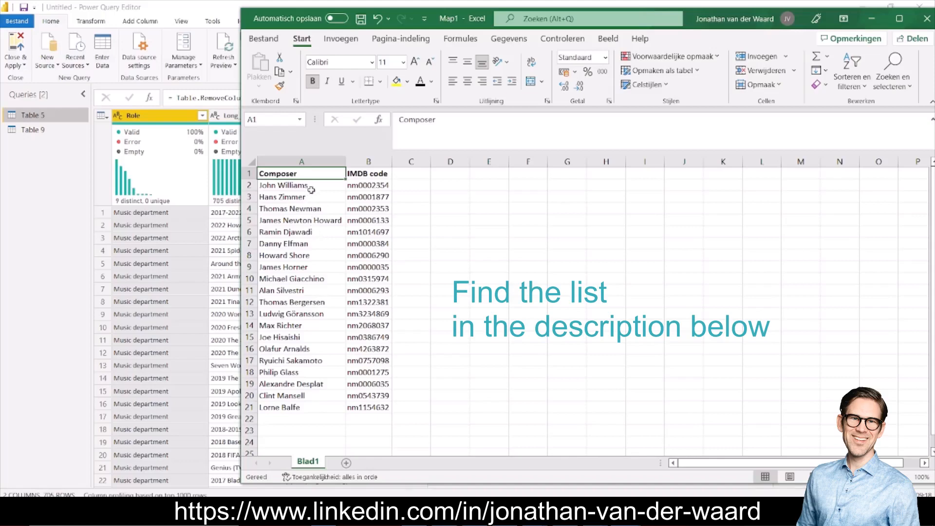
pyautogui.click(355, 200)
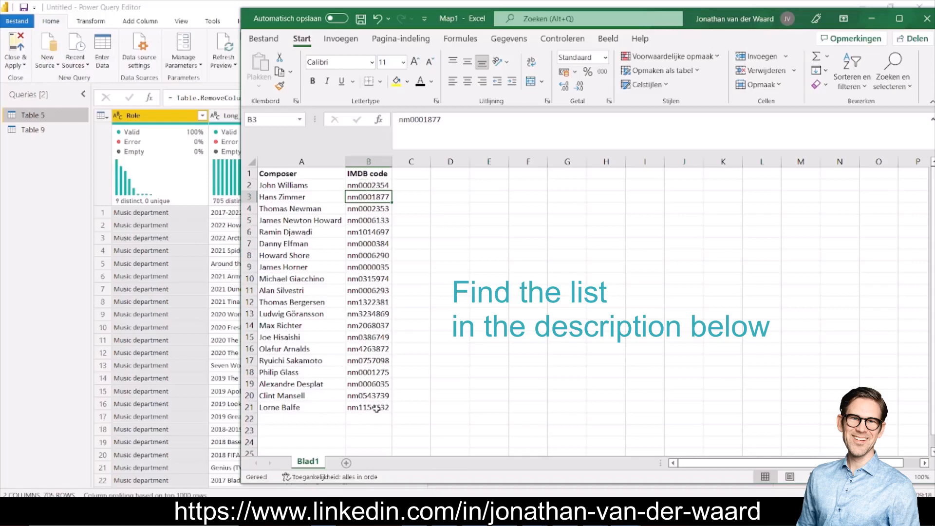
pyautogui.moveTo(376, 409); pyautogui.dragTo(272, 159)
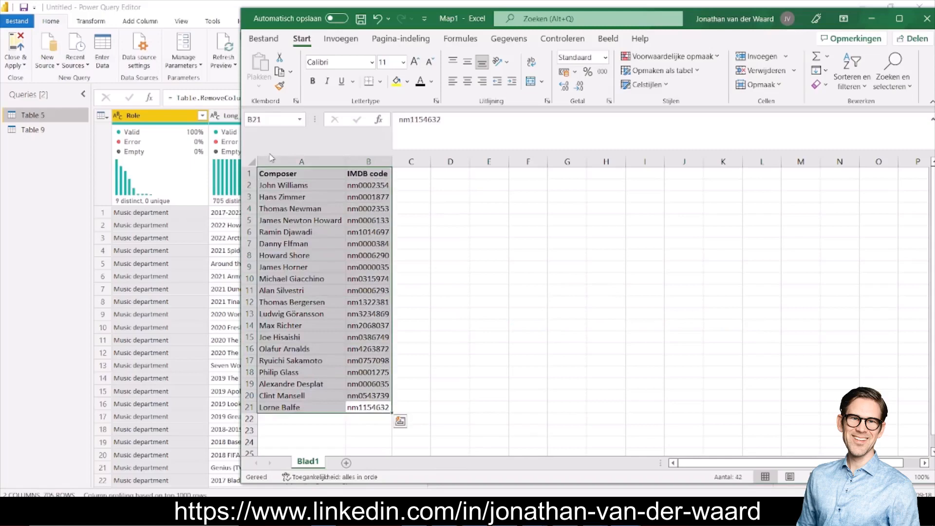
pyautogui.hotkey('ctrl', 'c')
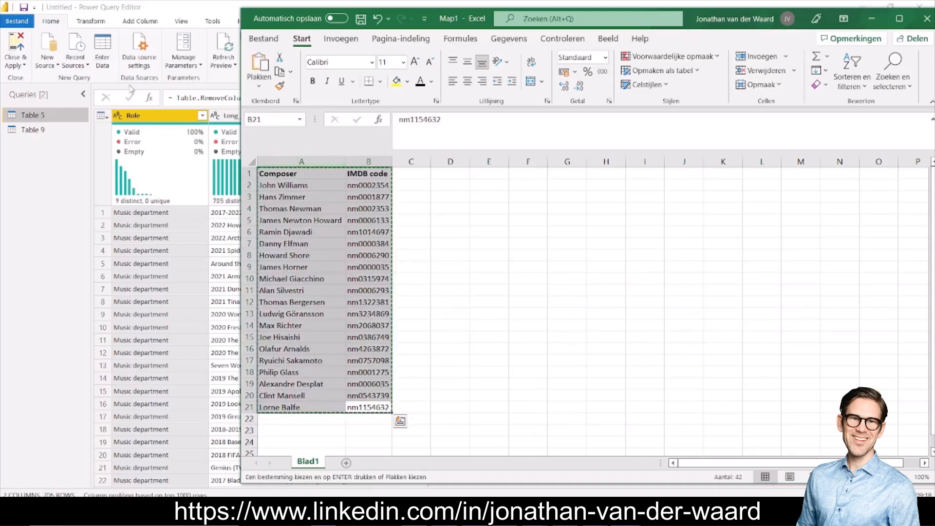
# In the Power Query Editor, create a manually entered table from the copied composer list and name it "Input Data".
pyautogui.click(104, 55)
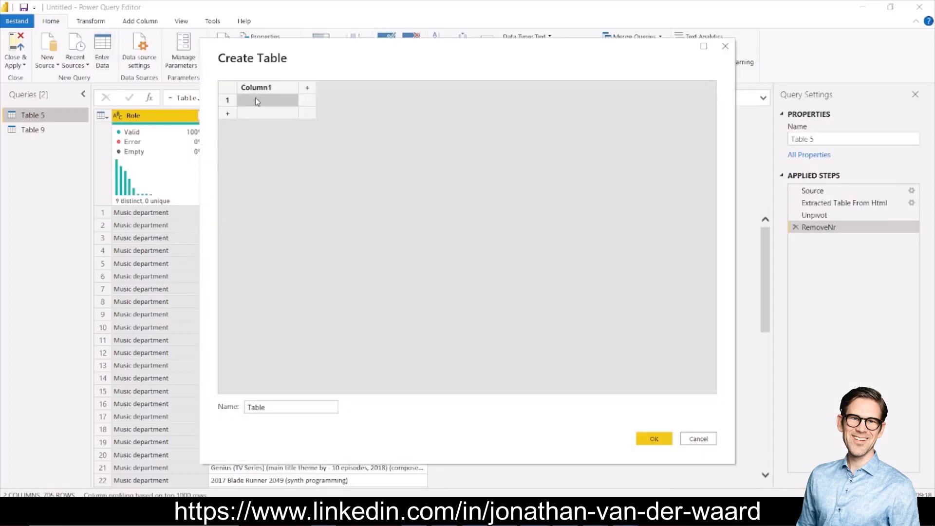
pyautogui.hotkey('ctrl', 'v')
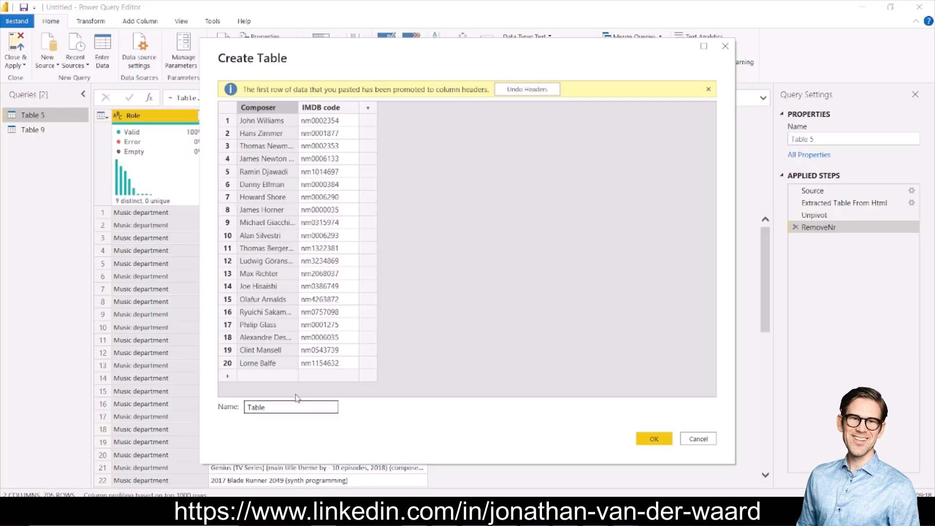
pyautogui.moveTo(278, 407); pyautogui.dragTo(237, 405)
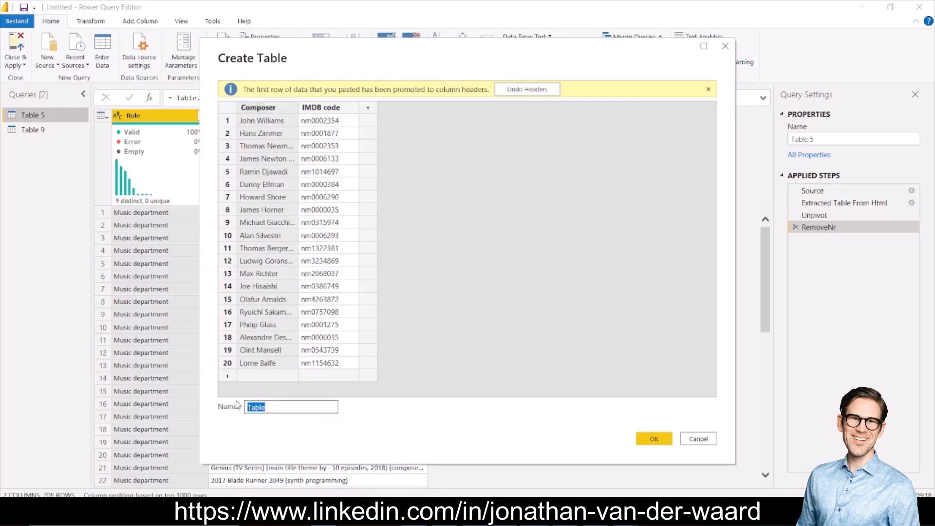
pyautogui.write('Input Data')
pyautogui.click(654, 439)
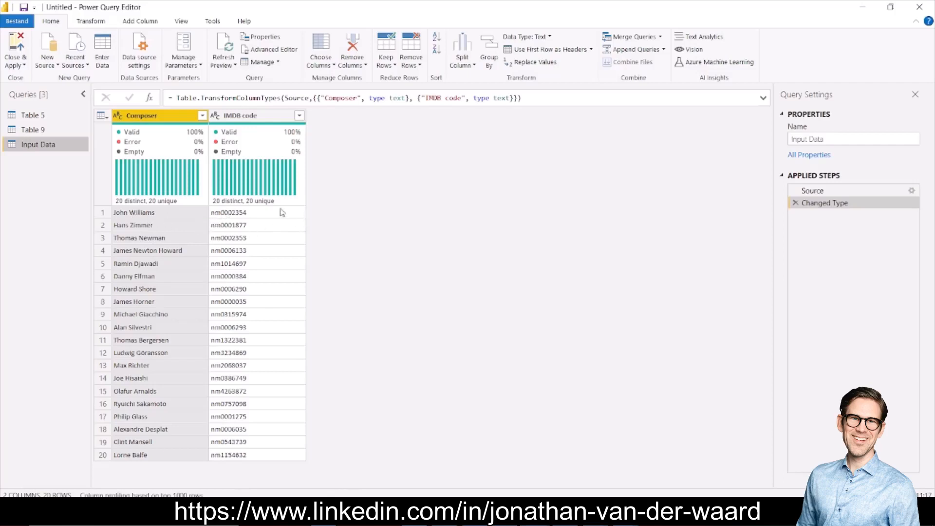
# Compare the Table 5 and Table 9 queries with the composer codes in Input Data.
pyautogui.click(42, 119)
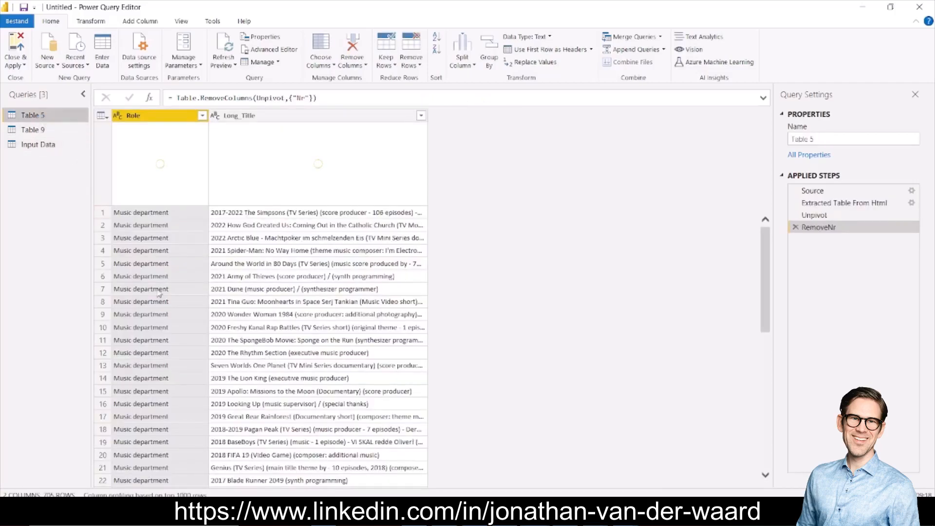
pyautogui.click(31, 149)
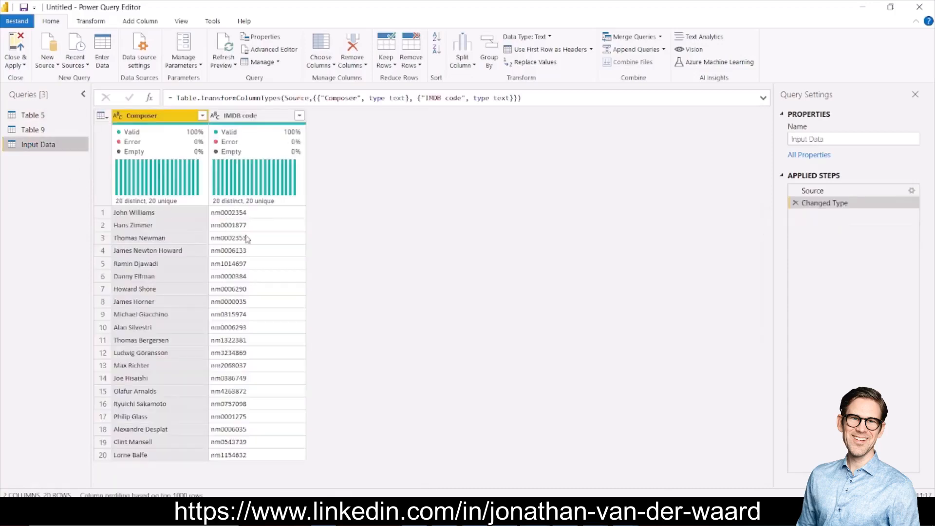
pyautogui.click(48, 130)
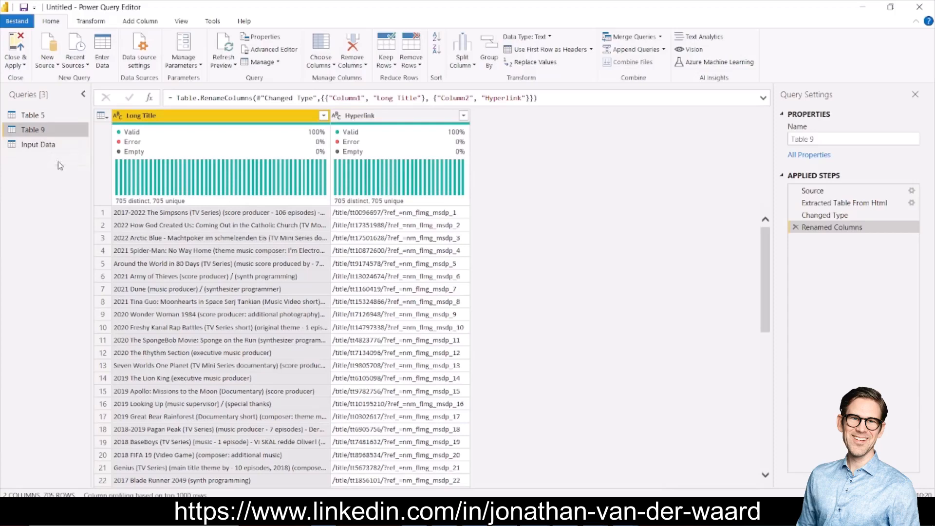
pyautogui.click(49, 144)
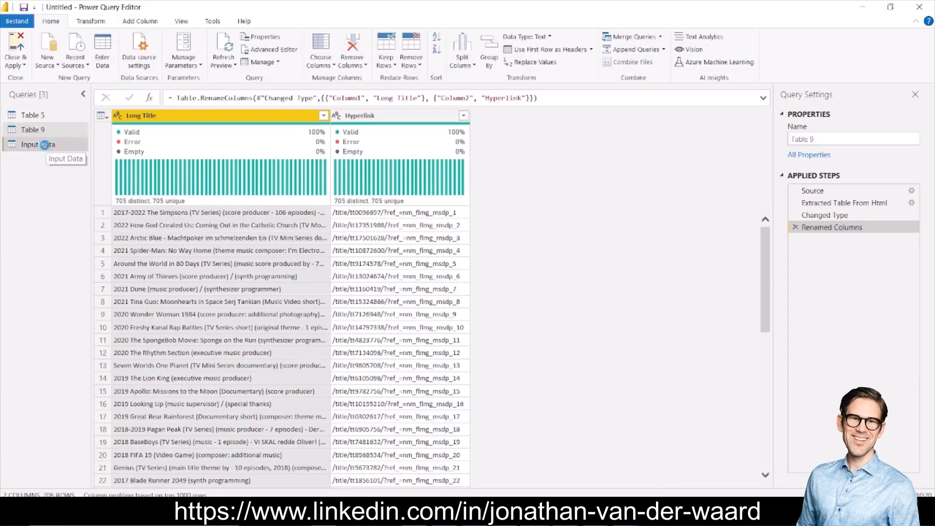
pyautogui.click(45, 115)
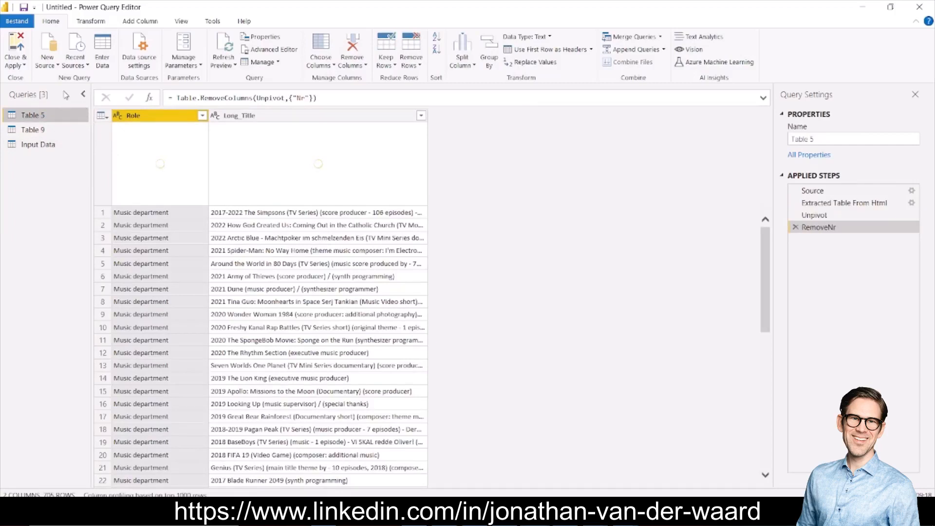
# Create a blank query and replace its code with the prepared IMDb_Code function extracting Role and titles Title001 to Title500.
pyautogui.click(46, 68)
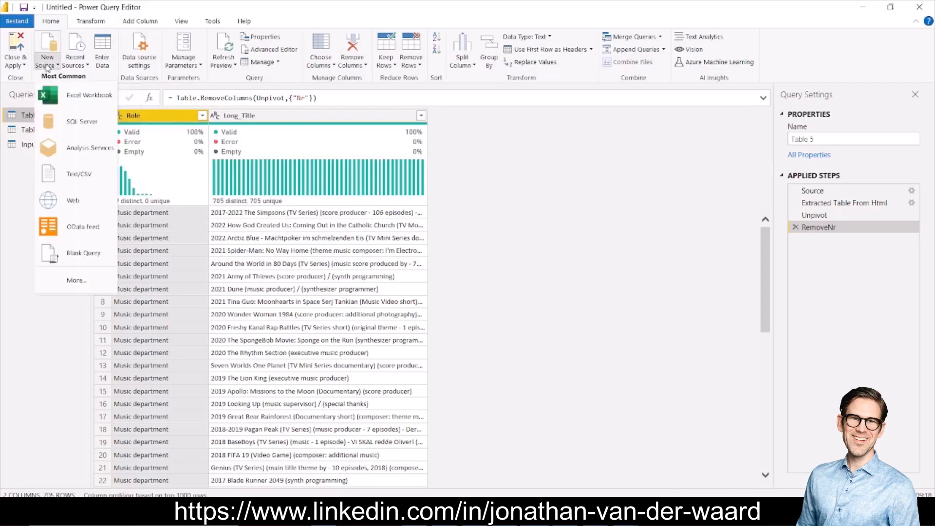
pyautogui.click(68, 254)
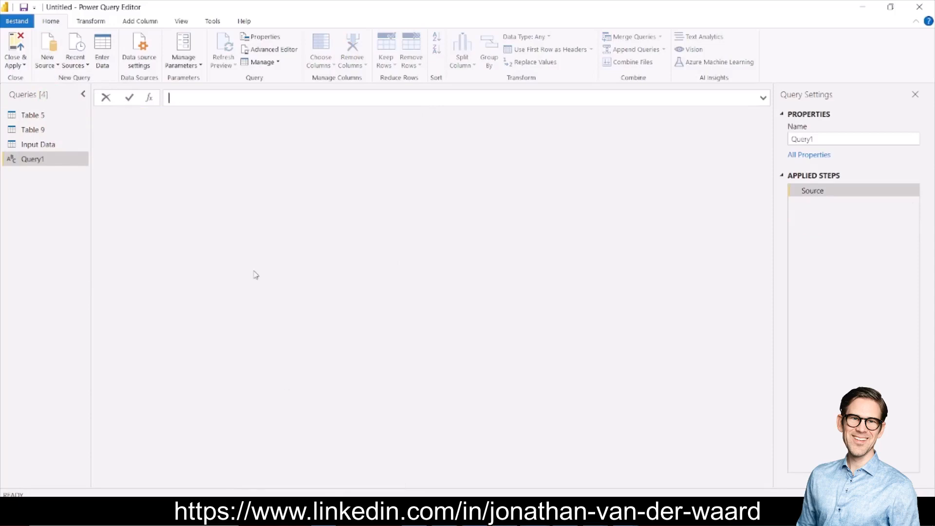
pyautogui.click(273, 49)
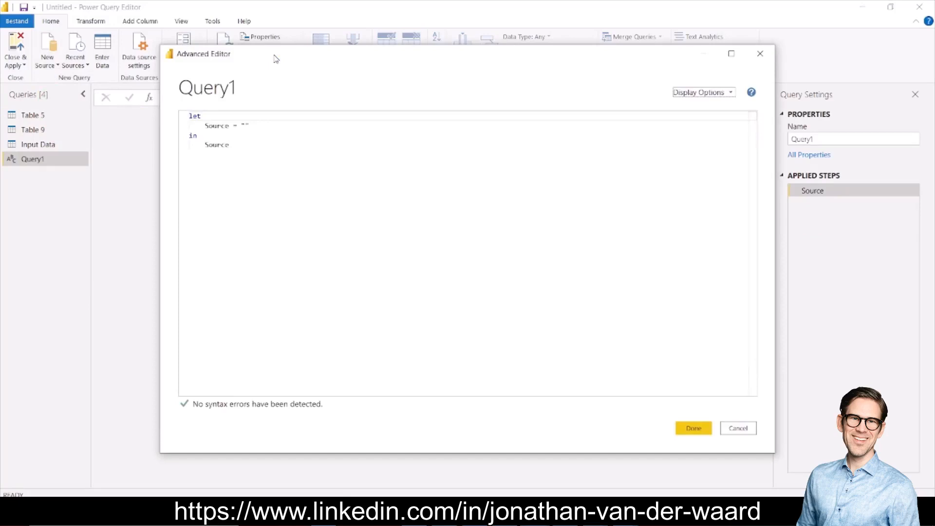
pyautogui.hotkey('ctrl', 'a')
pyautogui.hotkey('ctrl', 'v')
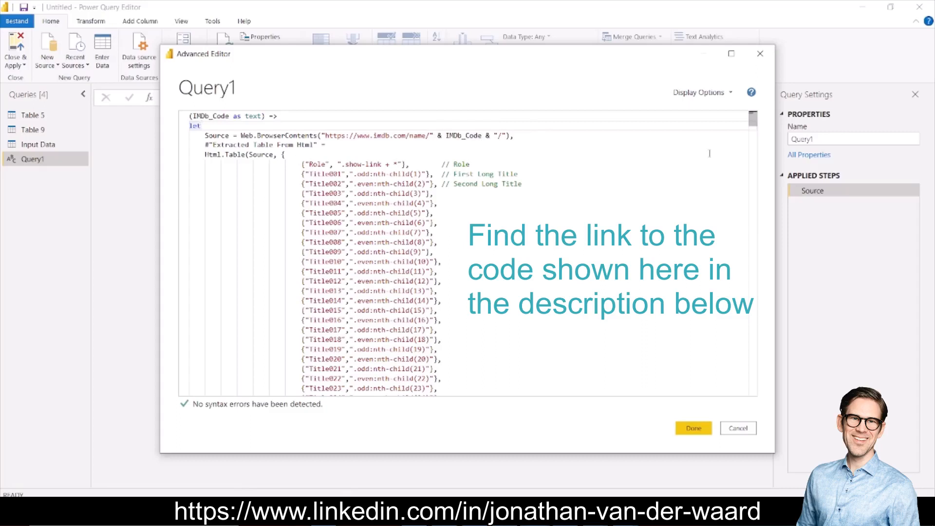
pyautogui.moveTo(753, 124); pyautogui.dragTo(771, 389)
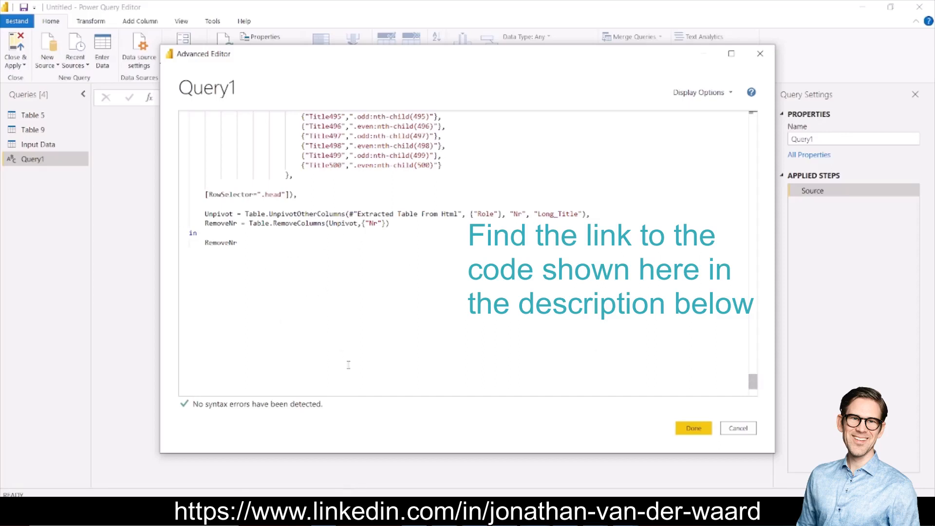
pyautogui.click(702, 431)
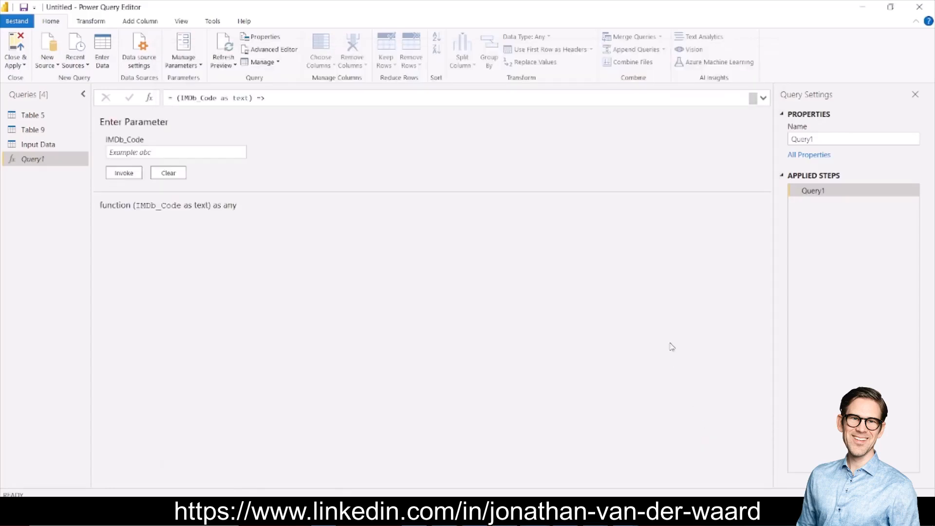
# Rename the new function query as Get_Role_and_Long_Title.
pyautogui.doubleClick(795, 139)
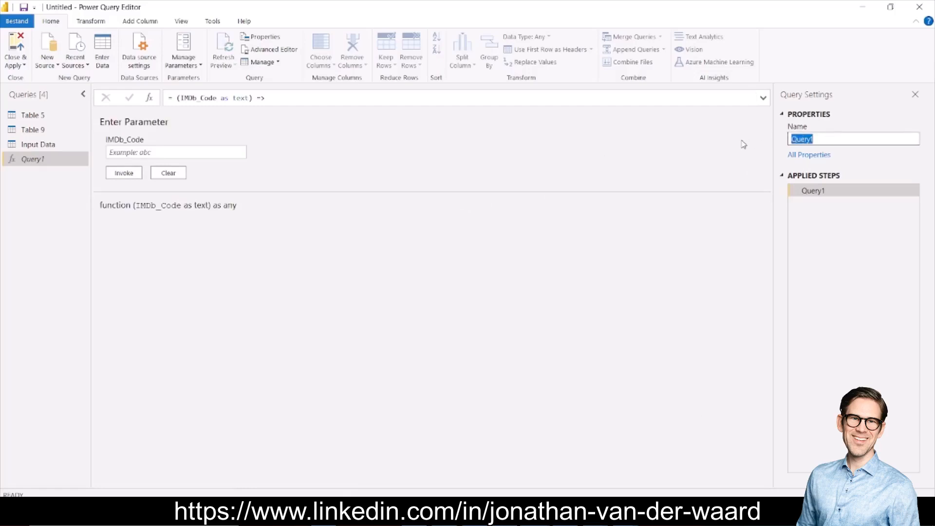
pyautogui.write('Get_Role_and_Long ')
pyautogui.write('Title')
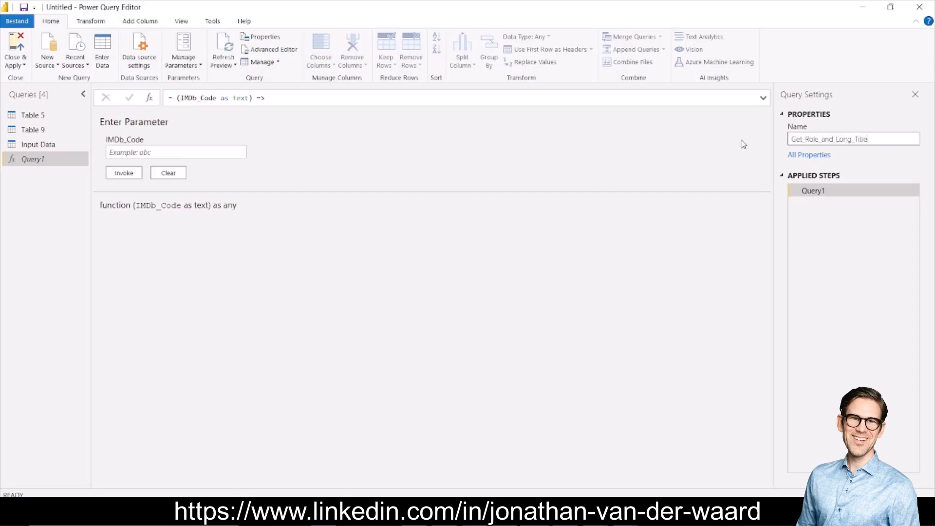
pyautogui.press('Return')
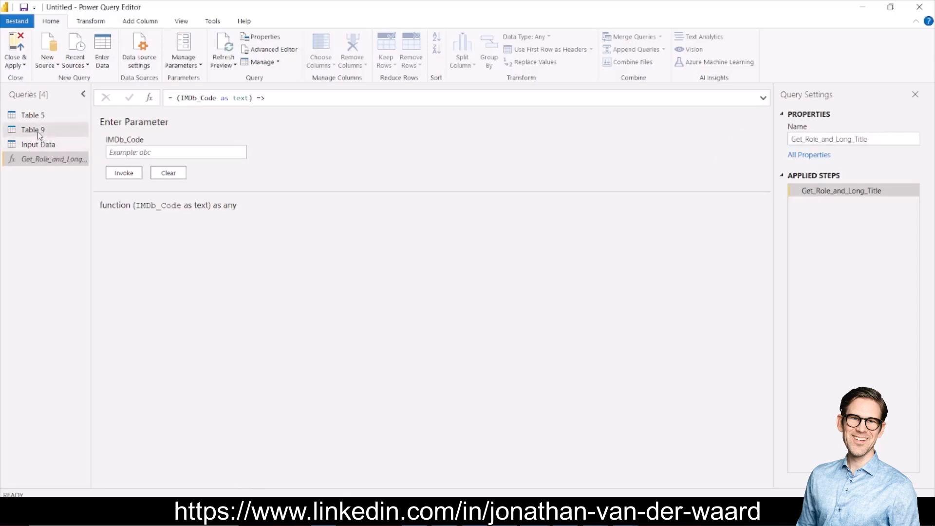
# Create another blank query containing an IMDB_Code function that extracts Long Title, Short Title, Year and Title Link from the .filmo-row rows.
pyautogui.click(45, 64)
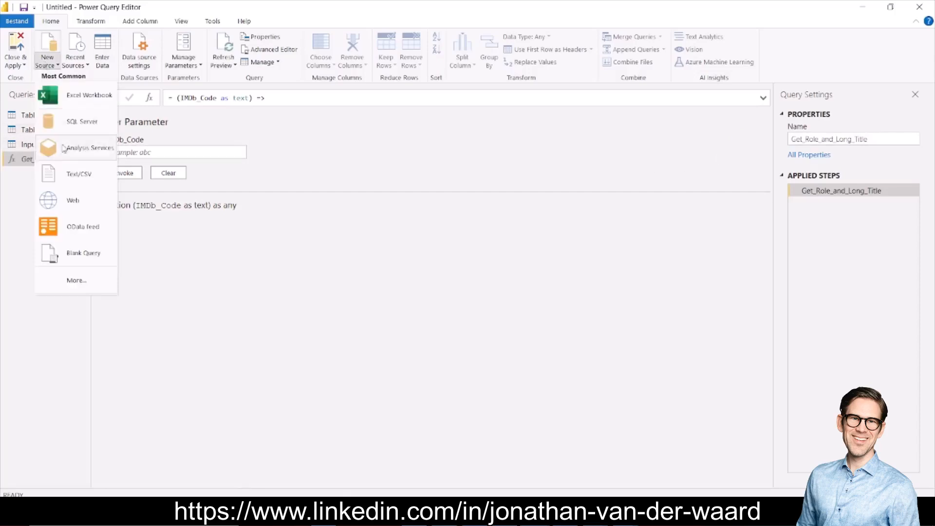
pyautogui.click(84, 253)
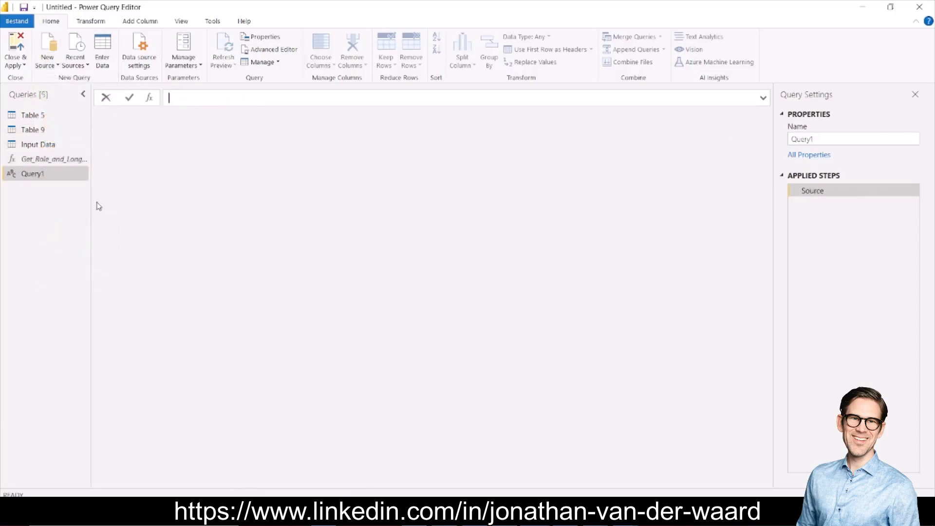
pyautogui.click(283, 54)
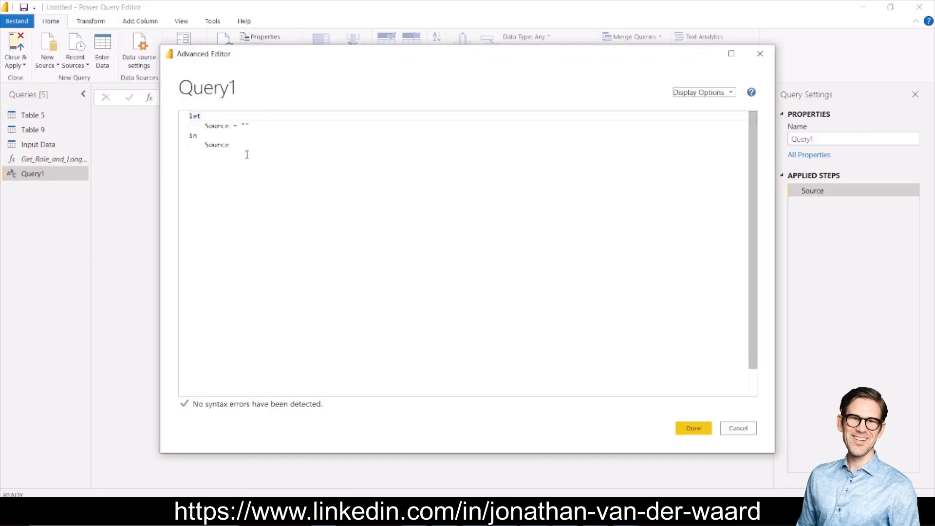
pyautogui.hotkey('ctrl', 'a')
pyautogui.write('(IMDB_Code as text)=> let     Source = Web.BrowserContents("https://www.imdb.com/name/" & IMDB_Code & "/"),     #"Extracted Table From Html" =     Html.Table(         Source, {             {"Long Title", ".filmo-row"},             {"Short Title", "B:nth-child(2)"},             {"Year", ".year_column"},             {"Title Link", "B:nth-child(2) > A:nth-child(1):nth-last-child(1)", each [Attributes][href]?}         },         [RowSelector=".filmo-row"]     ) in     #"Extracted Table From Html"')
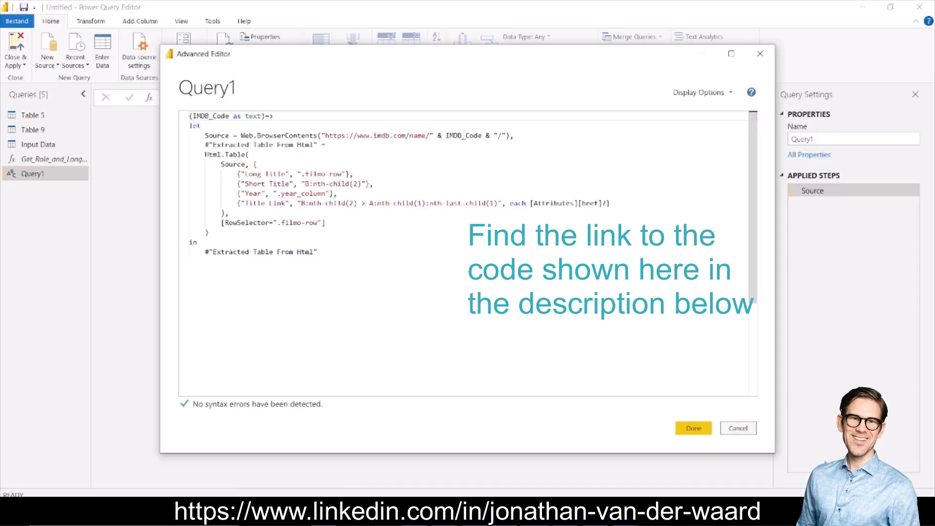
pyautogui.click(694, 430)
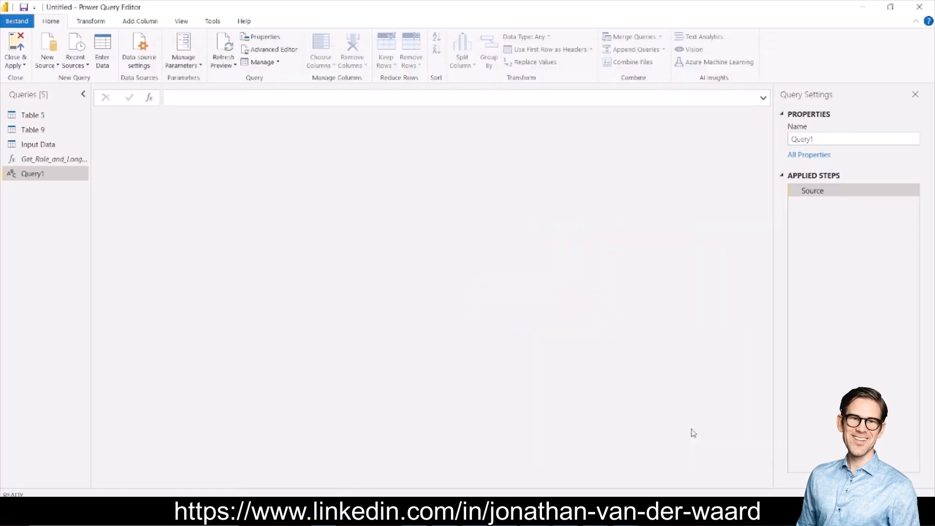
# Rename the second function query as Get_Short_Title_Long_Title_Year.
pyautogui.doubleClick(827, 141)
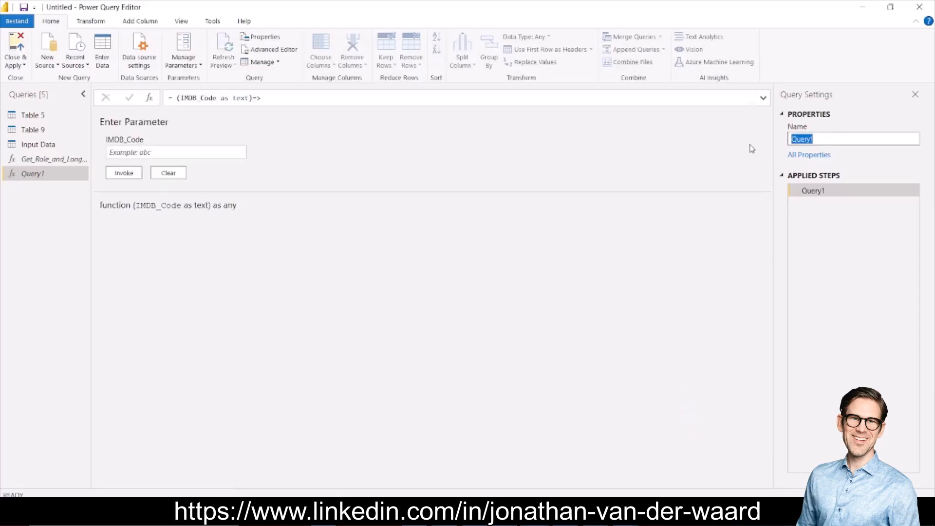
pyautogui.write('Get_Short_Title_Long_Title')
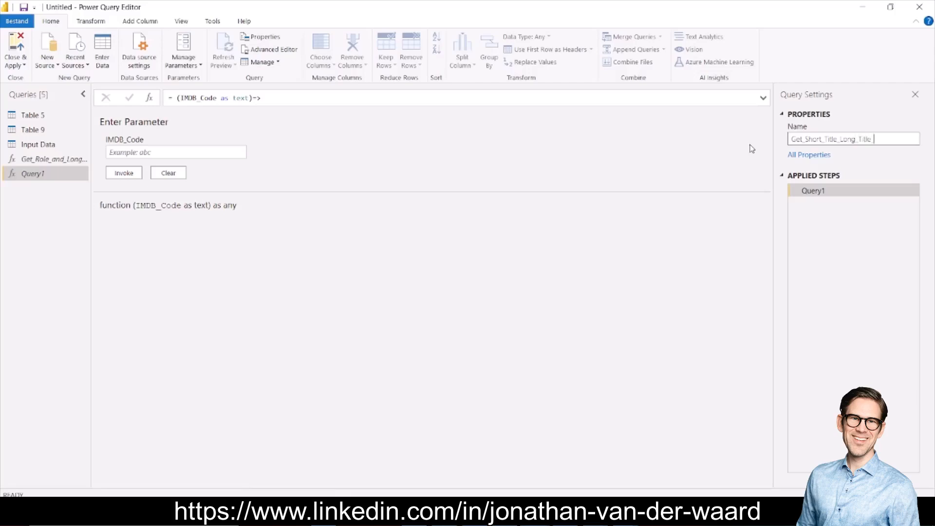
pyautogui.write('_Year')
pyautogui.press('Return')
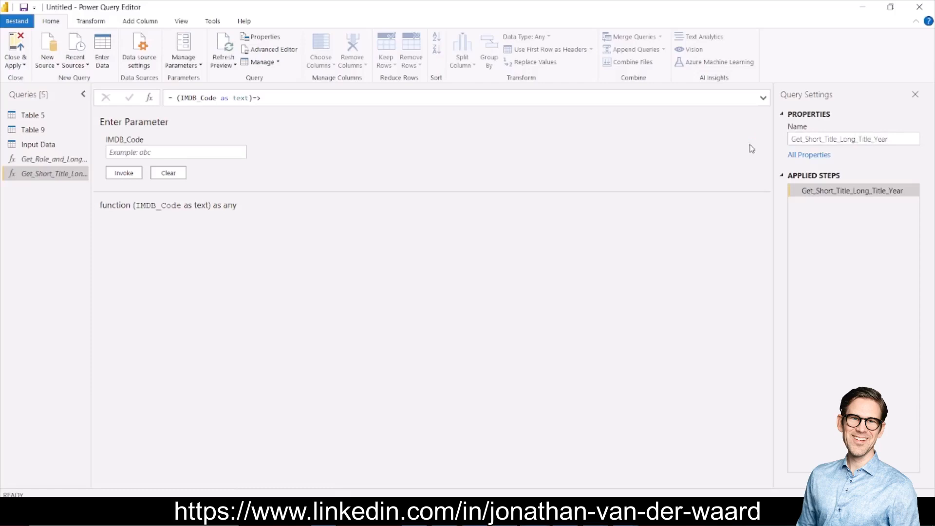
# In the Input Data query, invoke the Get_Role_and_Long_Title function on the IMDB code column and preview the first row's table.
pyautogui.click(51, 146)
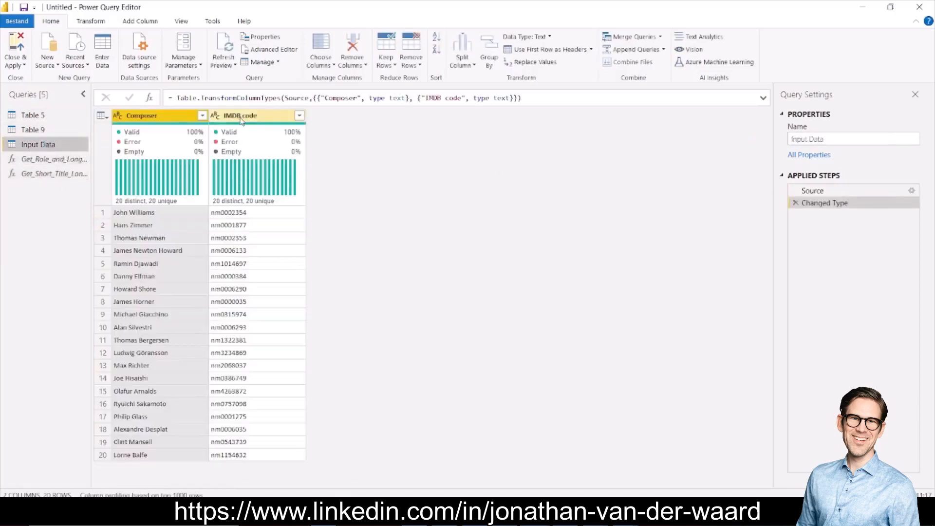
pyautogui.click(242, 117)
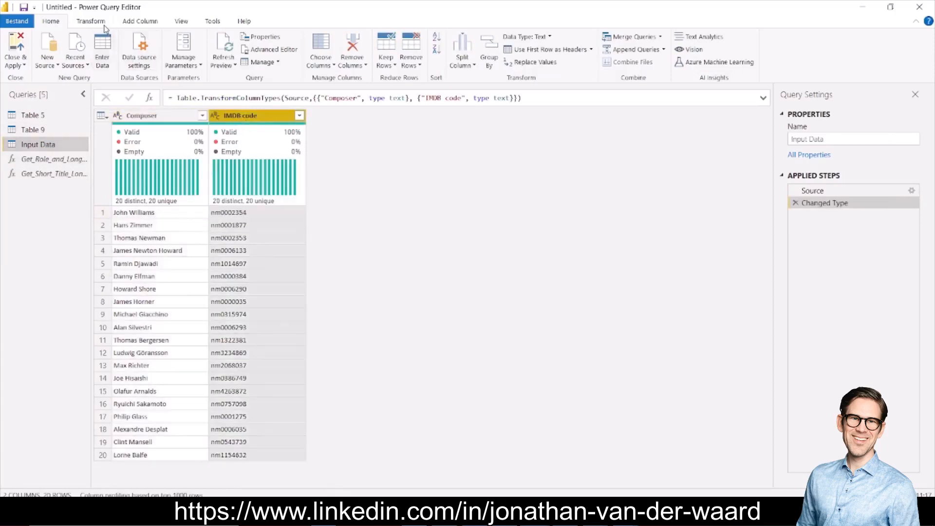
pyautogui.click(129, 23)
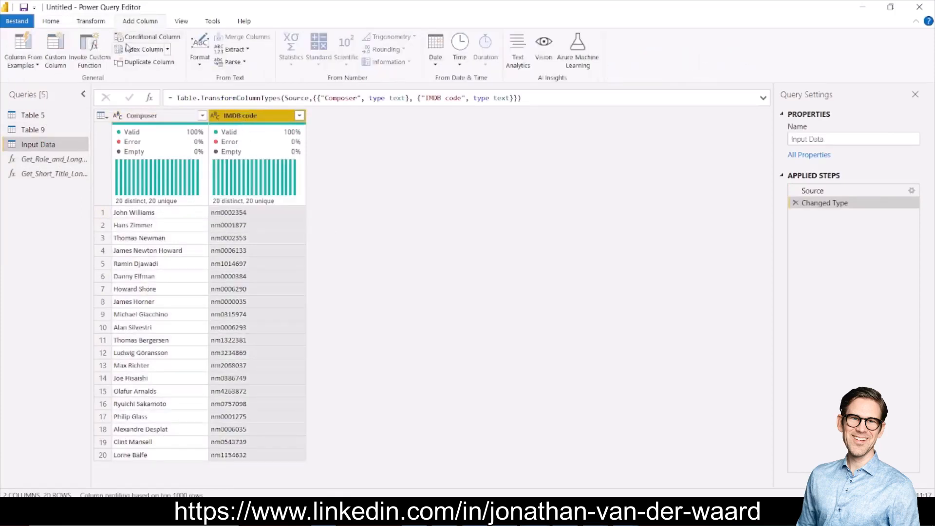
pyautogui.click(96, 63)
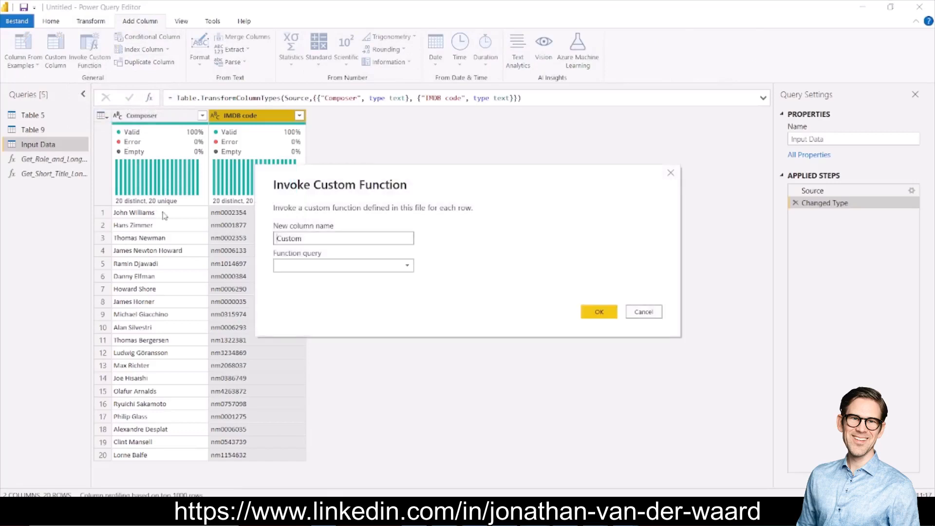
pyautogui.click(343, 265)
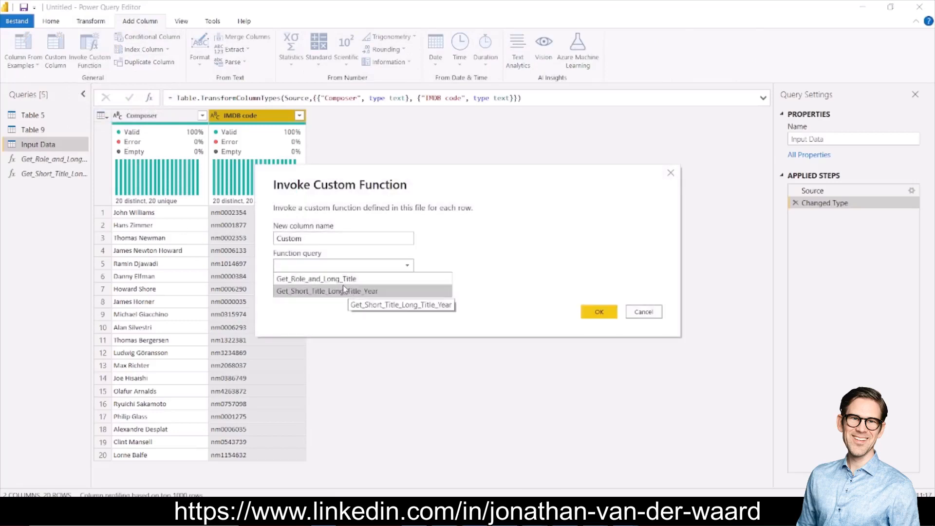
pyautogui.click(343, 279)
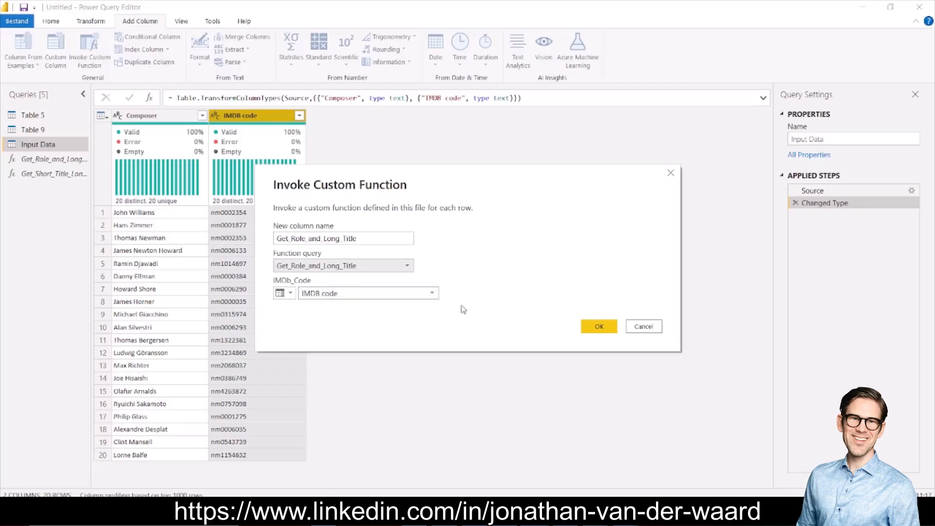
pyautogui.click(609, 330)
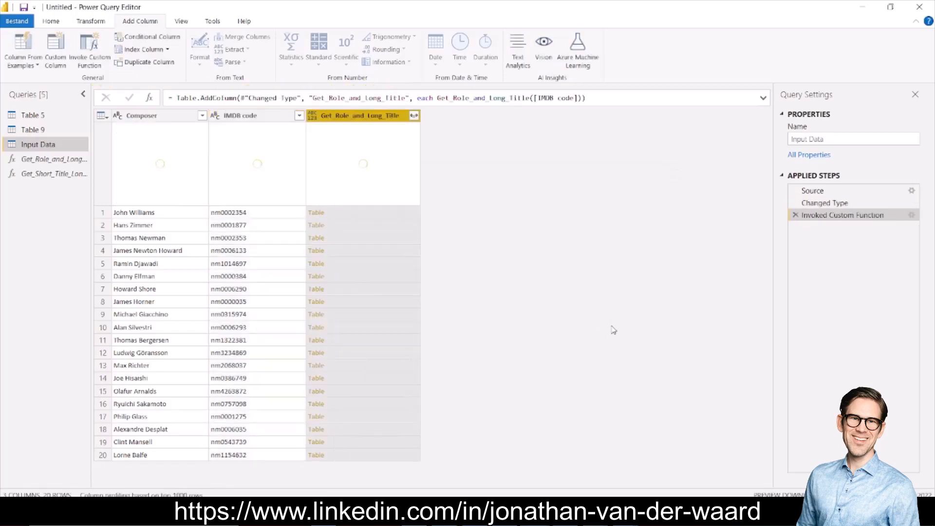
pyautogui.click(337, 216)
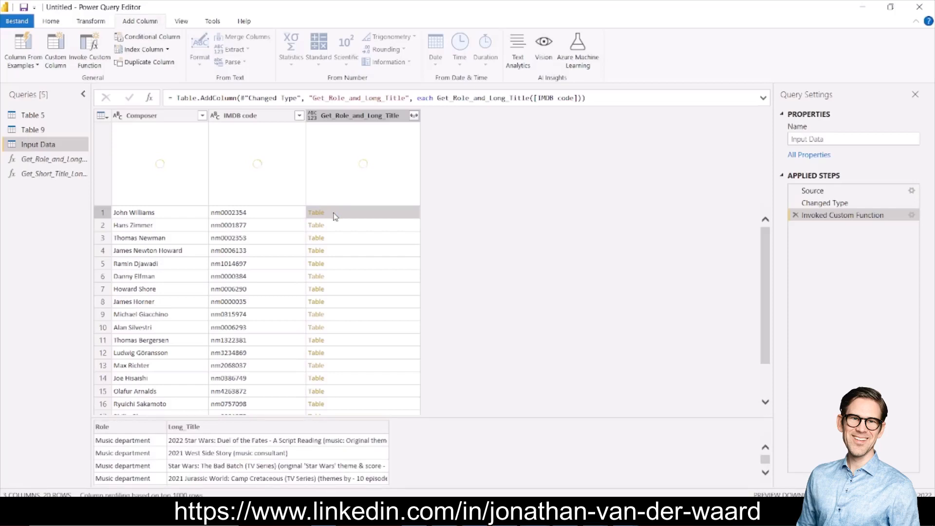
# Invoke the Get_Short_Title_Long_Title_Year function on the IMDB code column and preview the first row's table.
pyautogui.click(257, 117)
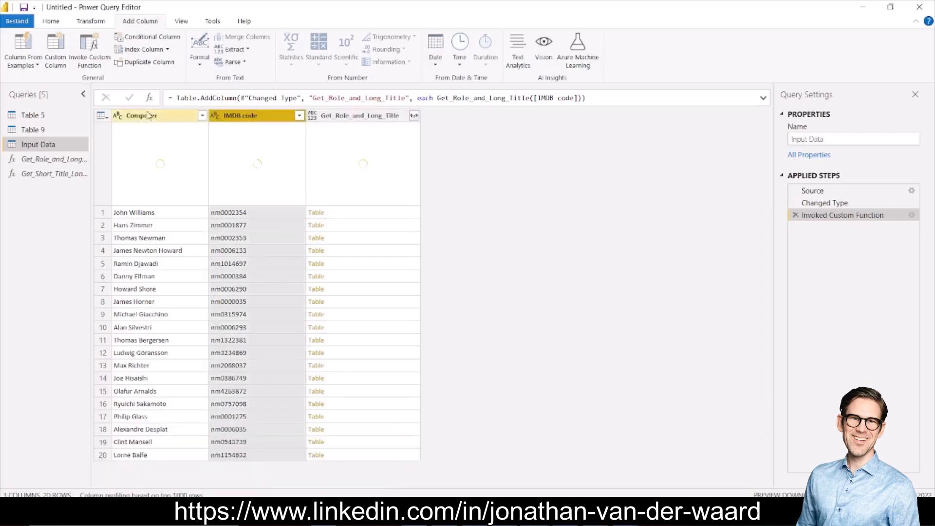
pyautogui.click(96, 50)
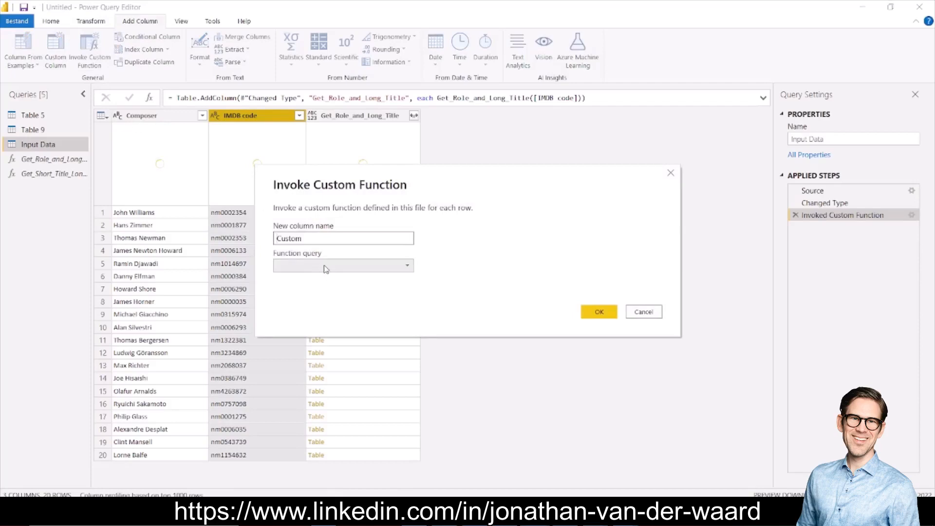
pyautogui.click(325, 267)
pyautogui.click(341, 292)
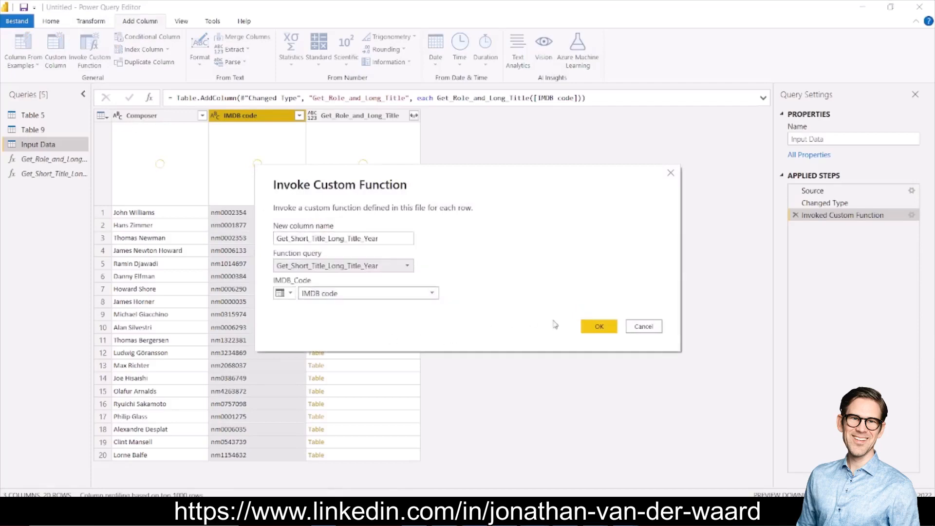
pyautogui.click(599, 327)
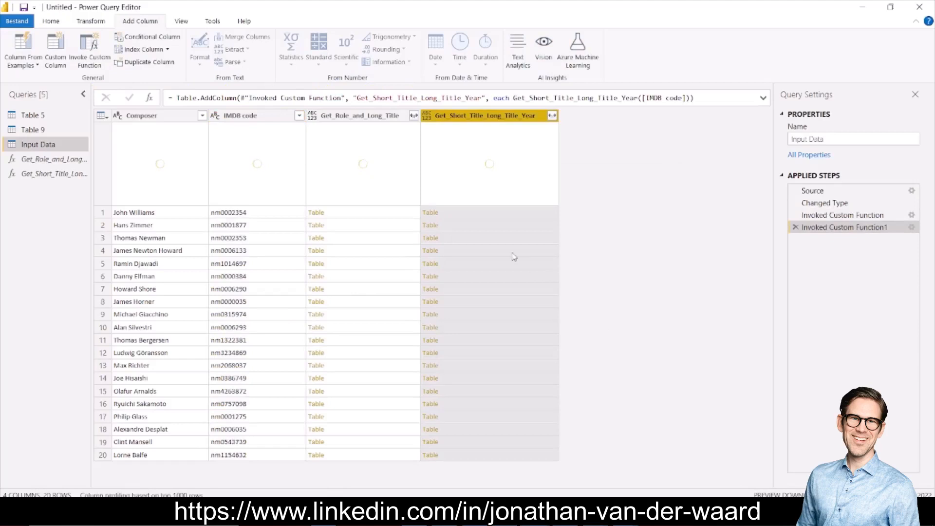
pyautogui.click(461, 215)
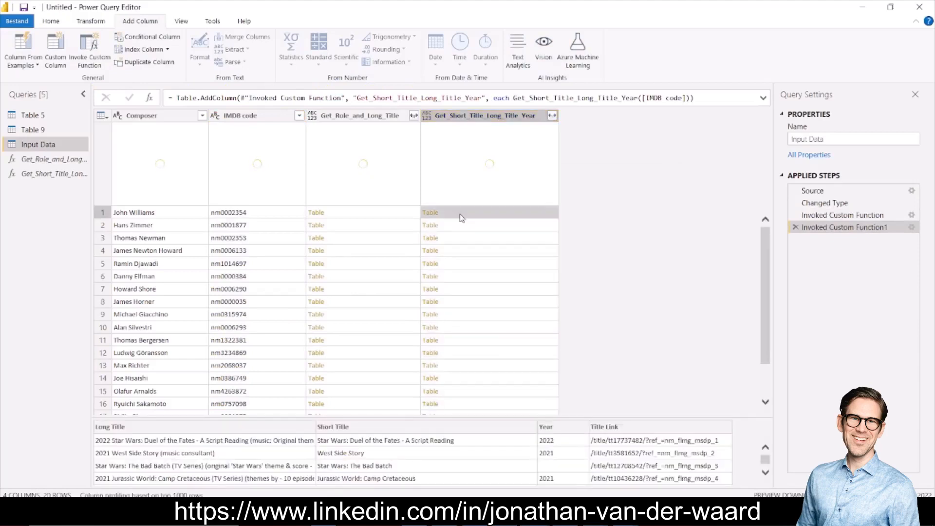
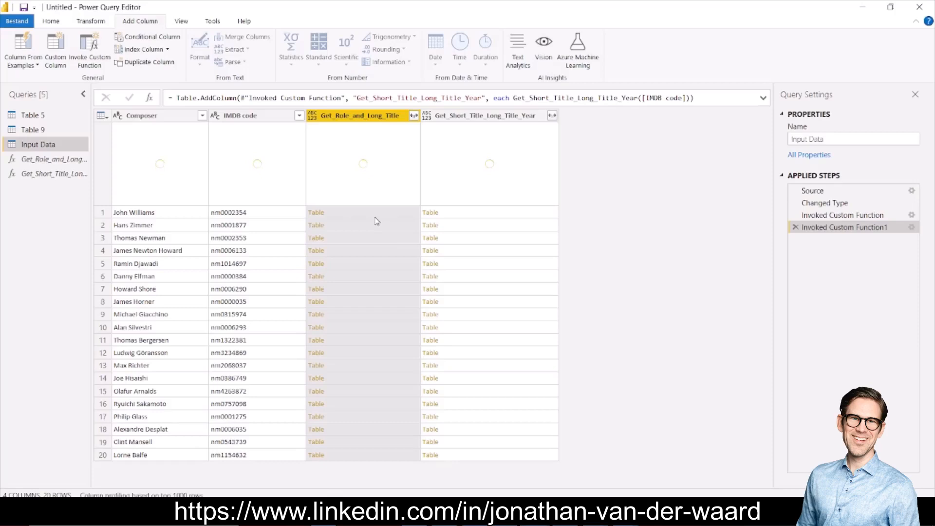
# Start a custom column formula with Table.Join, giving [Get_Role_and_Long_Title] as the first table and "Long_Title" as its key.
pyautogui.click(346, 215)
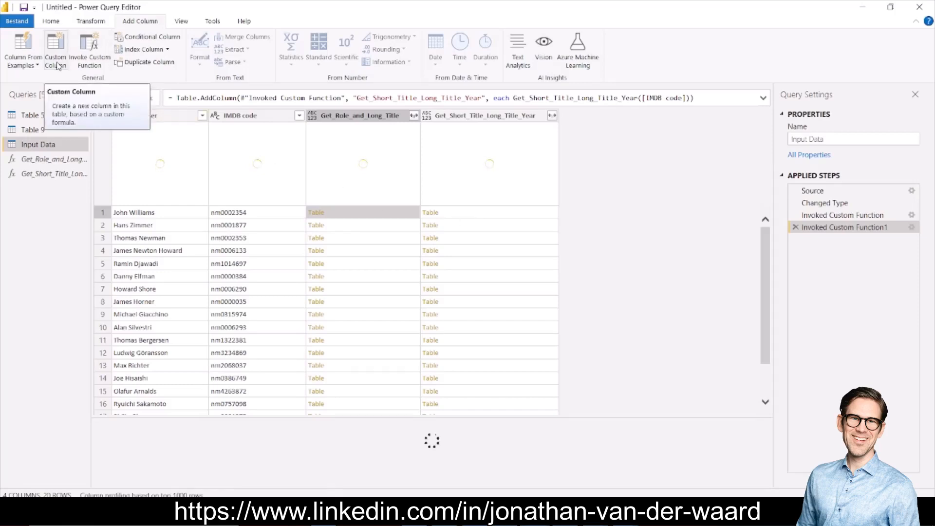
pyautogui.click(58, 66)
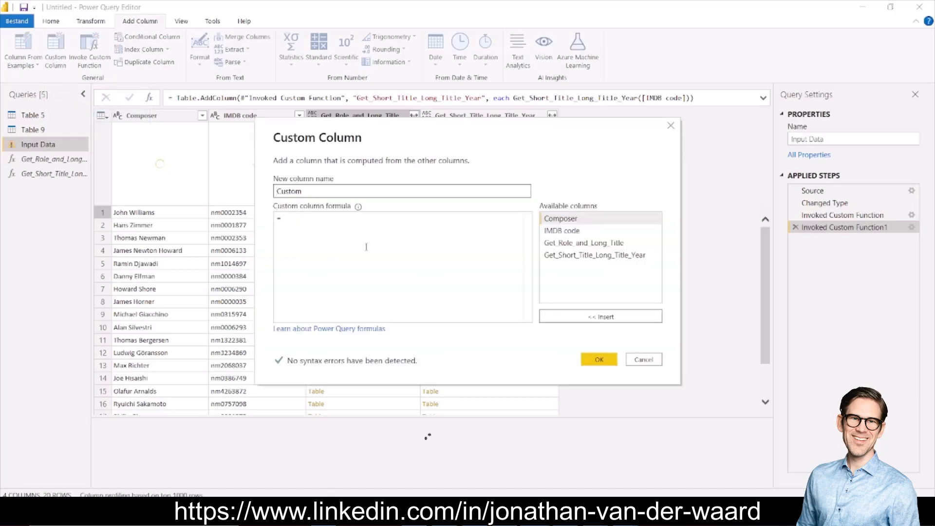
pyautogui.click(354, 224)
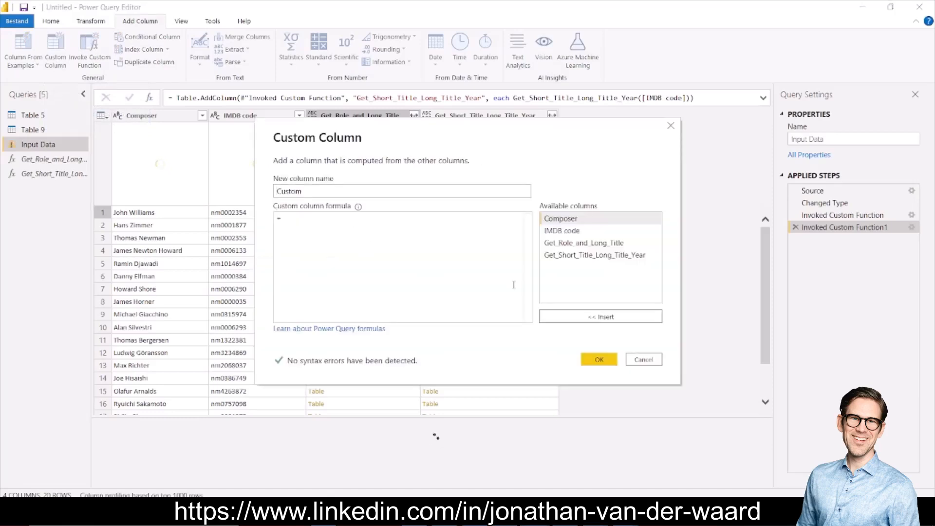
pyautogui.click(285, 218)
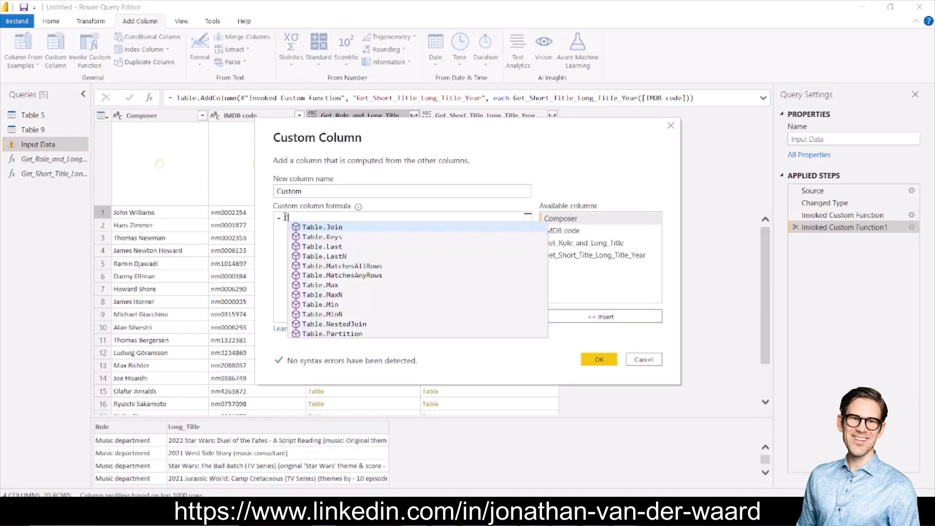
pyautogui.click(325, 229)
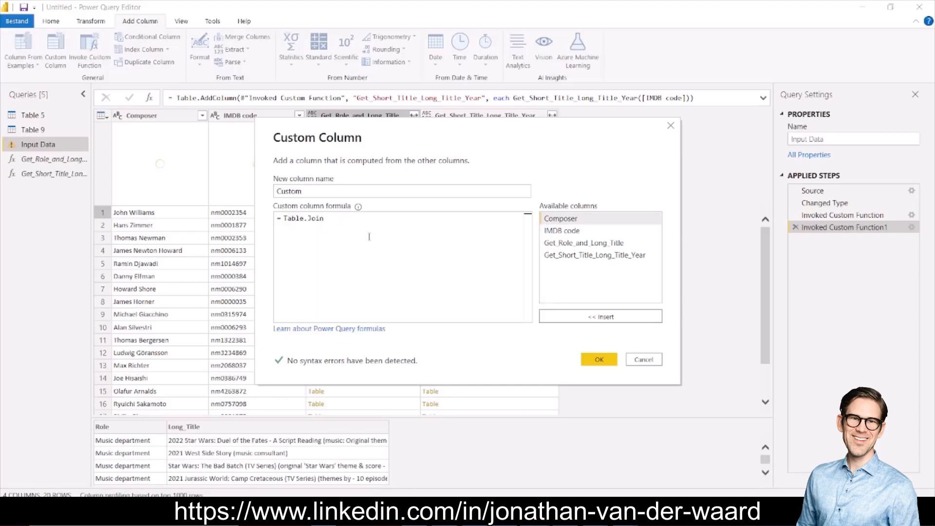
pyautogui.write('(')
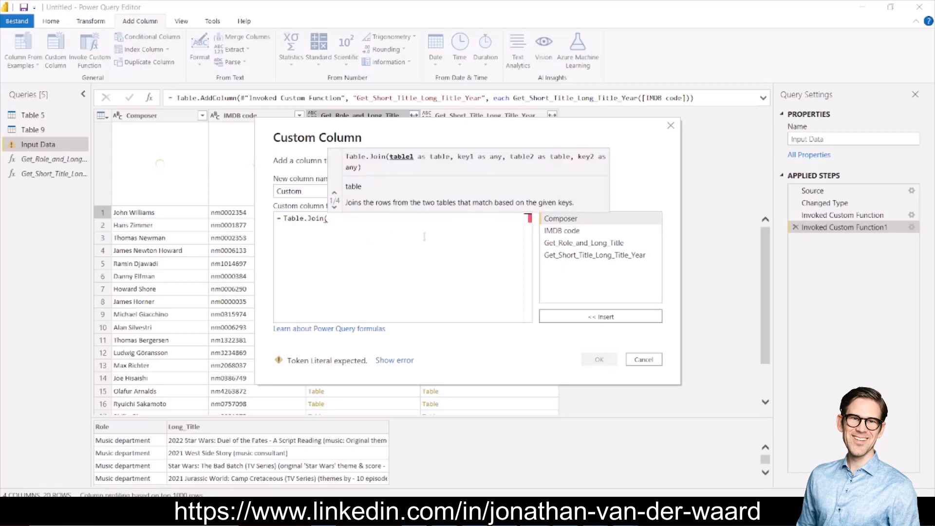
pyautogui.click(580, 244)
pyautogui.doubleClick(579, 243)
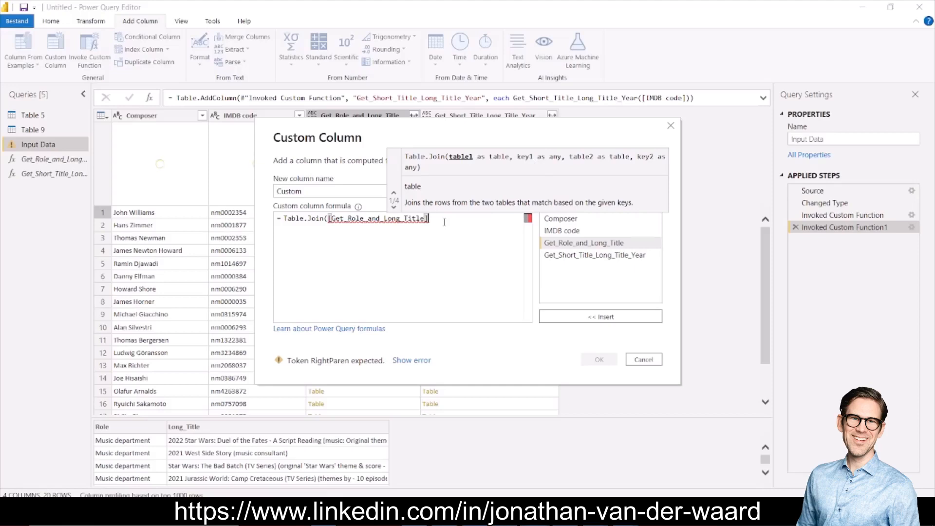
pyautogui.write(', ')
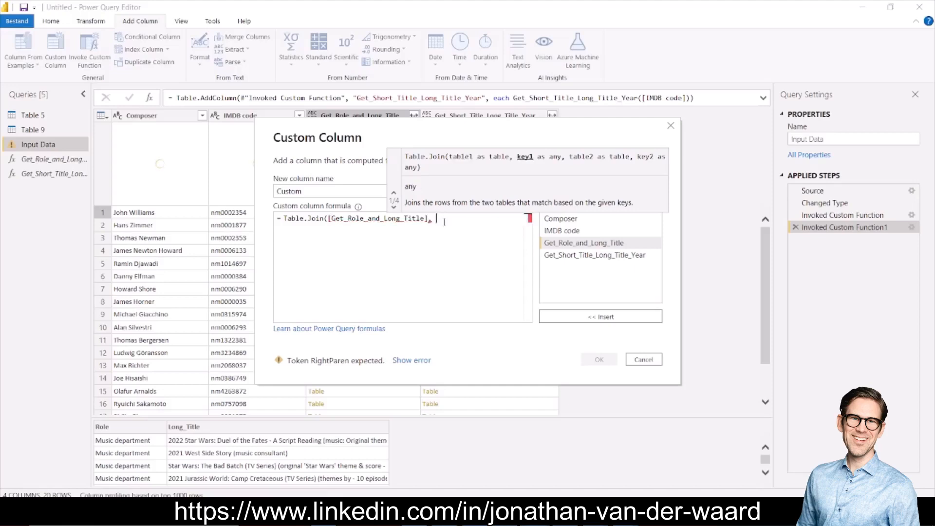
pyautogui.write('"Long_Title",')
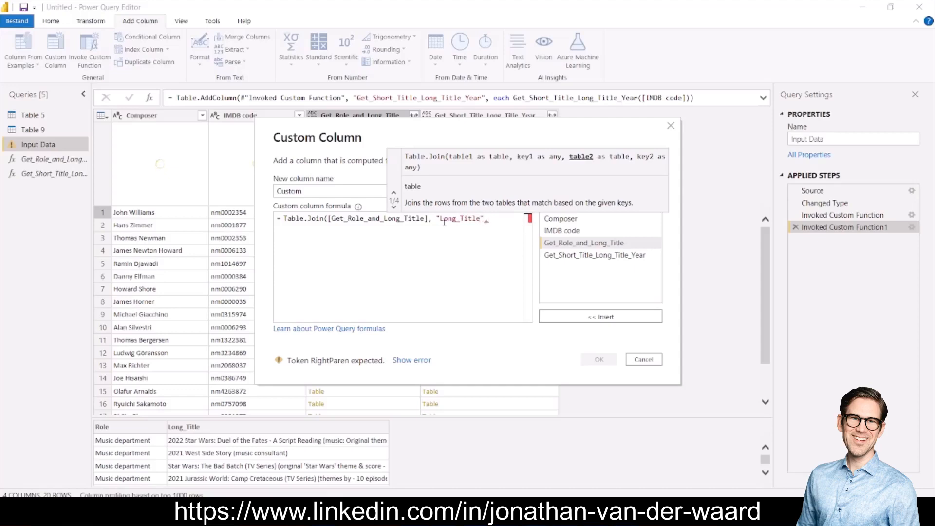
# Complete the join formula with [Get_Short_Title_Long_Title_Year] and key "Long Title", add the column, and preview the first row's joined table.
pyautogui.press('Return')
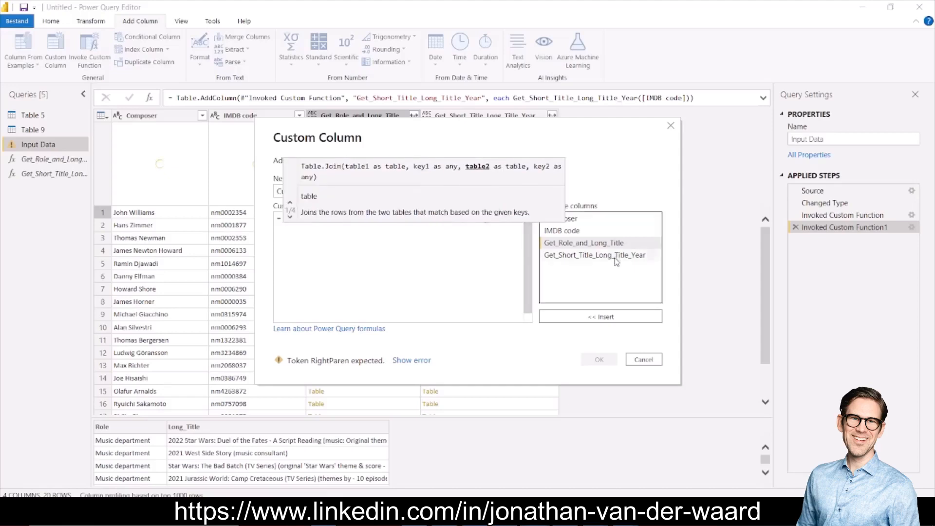
pyautogui.click(587, 258)
pyautogui.doubleClick(587, 259)
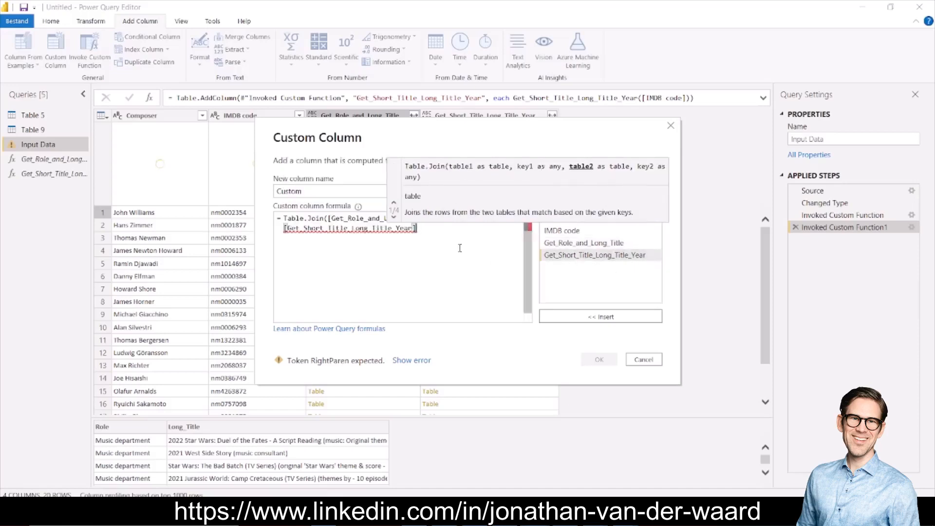
pyautogui.write(', ')
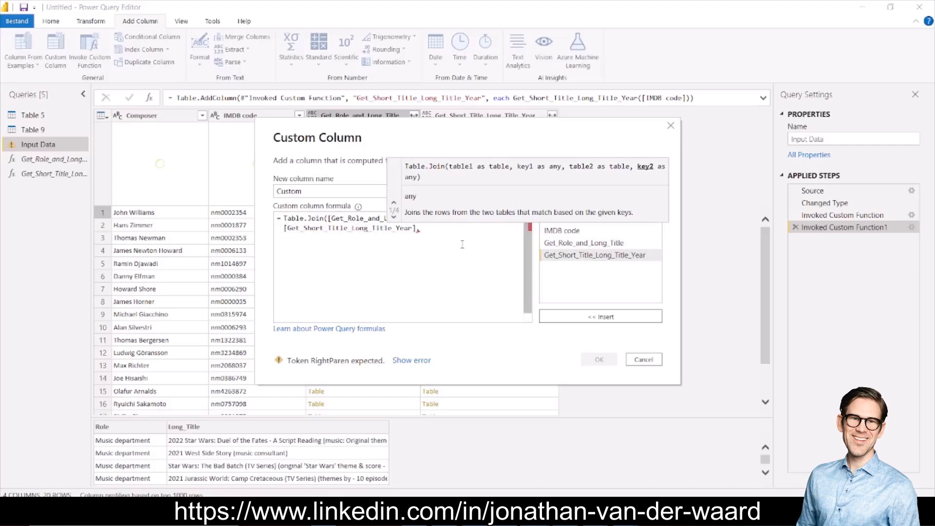
pyautogui.write('"Long Ti')
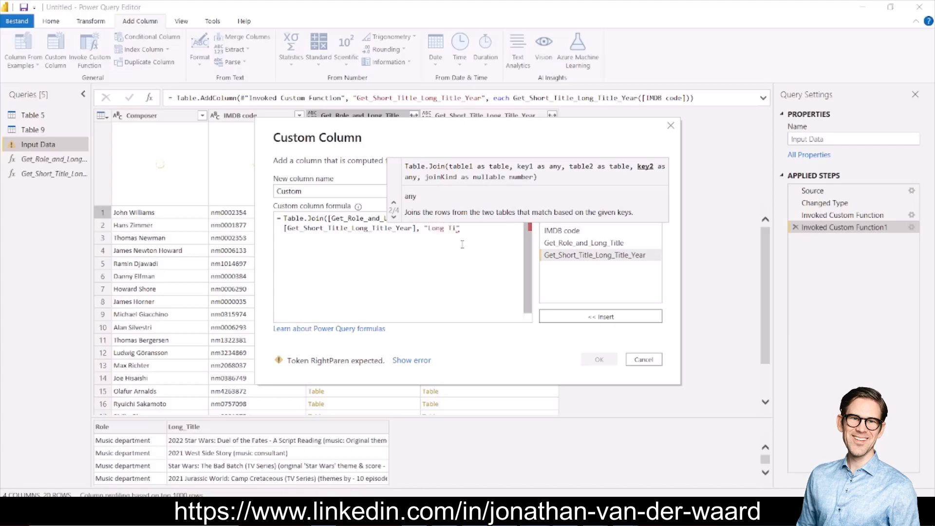
pyautogui.write('tle"')
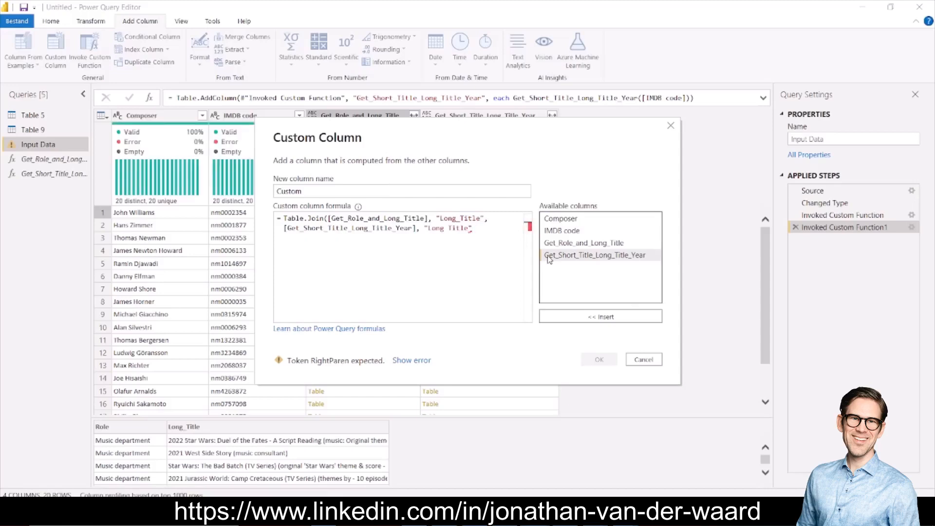
pyautogui.write(')')
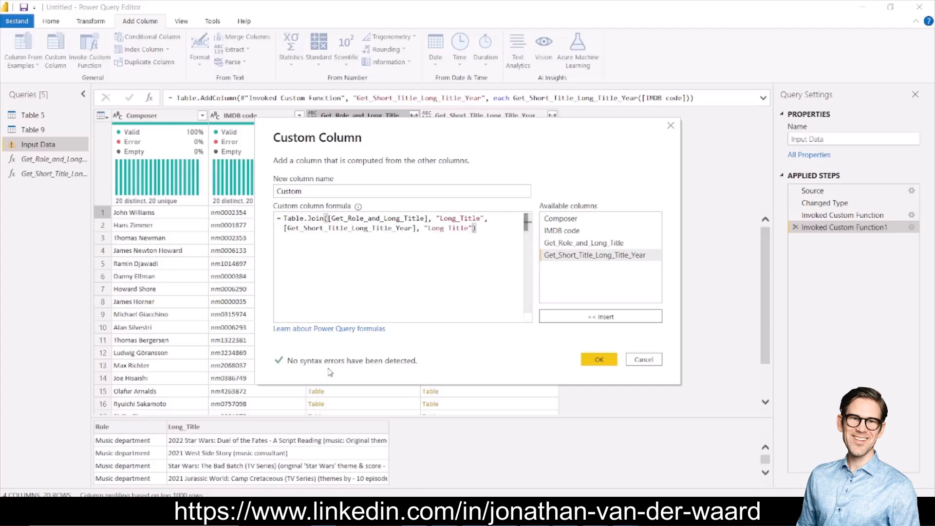
pyautogui.click(600, 361)
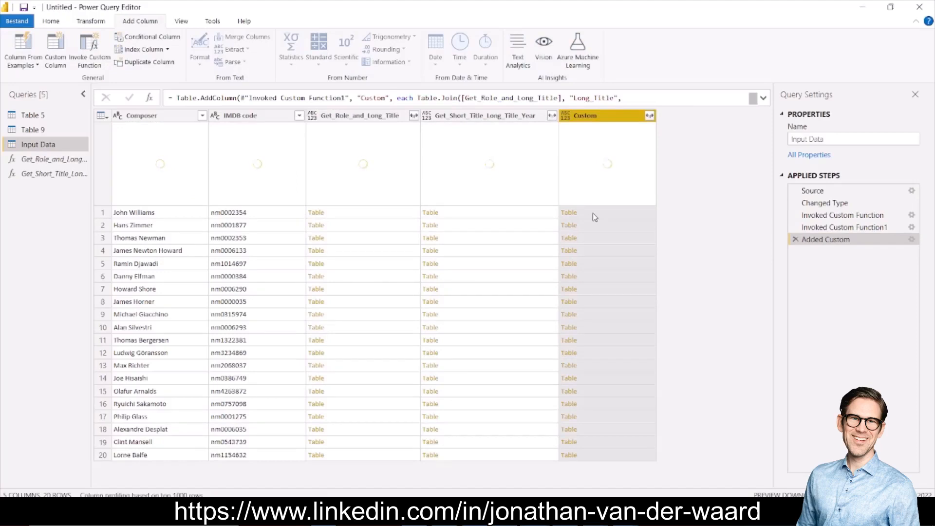
pyautogui.click(593, 214)
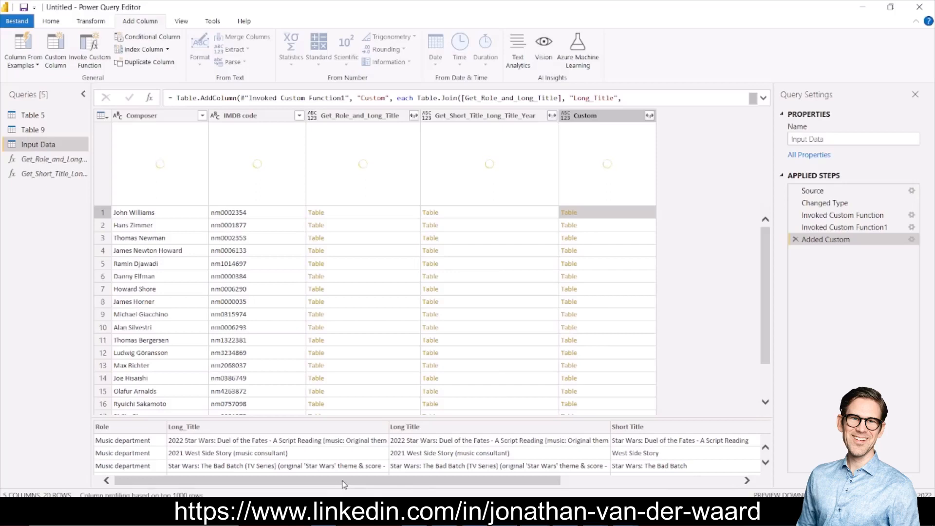
pyautogui.moveTo(344, 484); pyautogui.dragTo(289, 485)
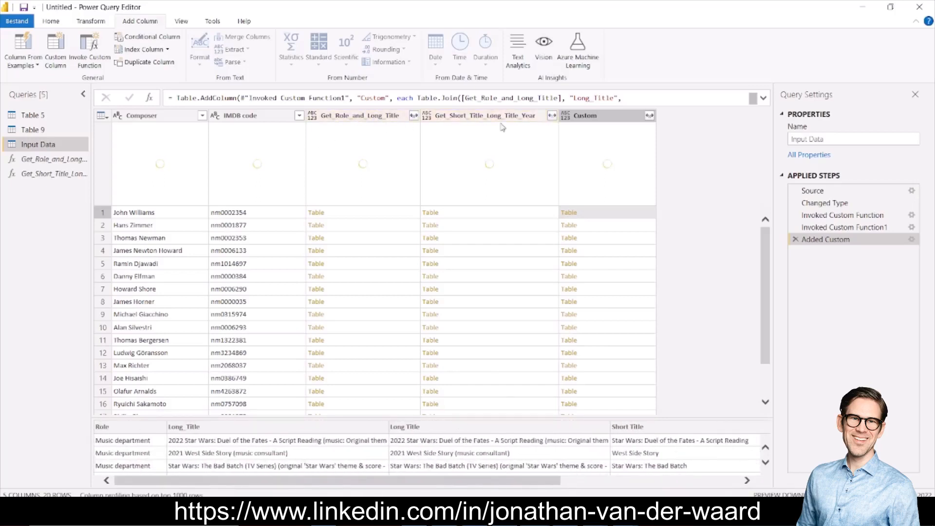
# Remove the Get_Role_and_Long_Title and Get_Short_Title_Long_Title_Year columns from the Input Data query.
pyautogui.click(385, 120)
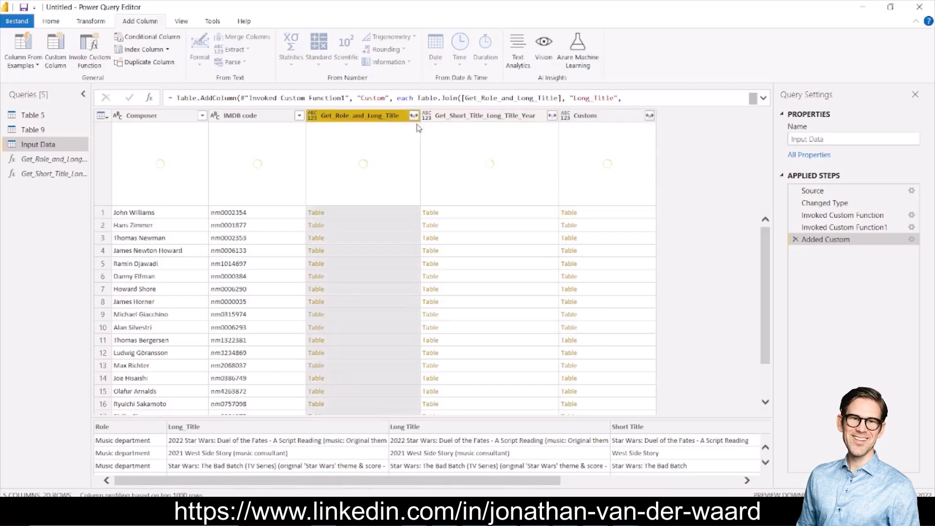
pyautogui.keyDown('ctrl'); pyautogui.click(474, 116); pyautogui.keyUp('ctrl')
pyautogui.rightClick(474, 116)
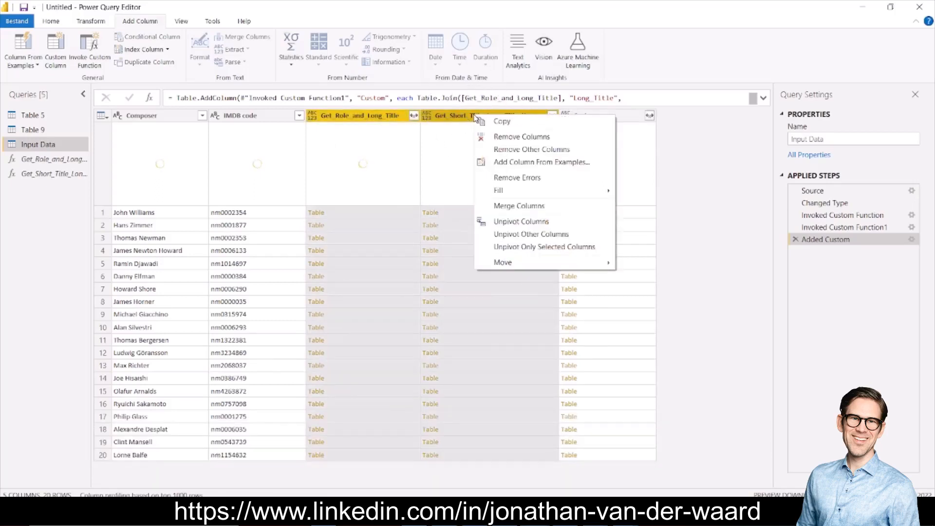
pyautogui.click(503, 137)
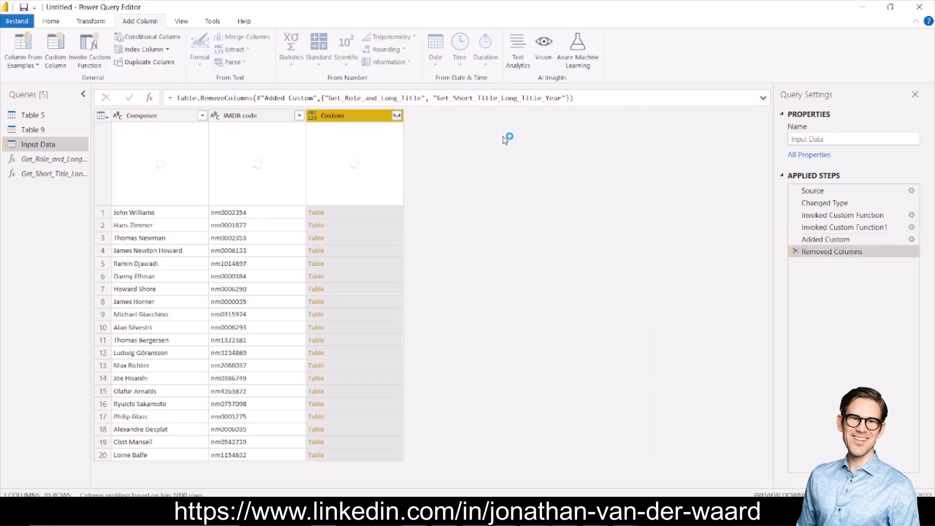
# Expand the Custom column into Role, Long Title, Short Title, Year and Title Link, excluding Long_Title and without a column name prefix.
pyautogui.click(397, 116)
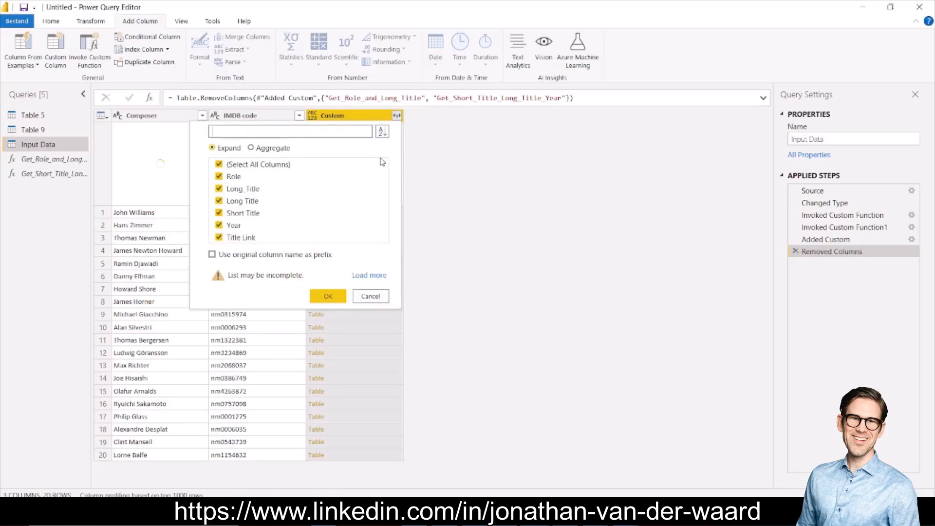
pyautogui.click(219, 189)
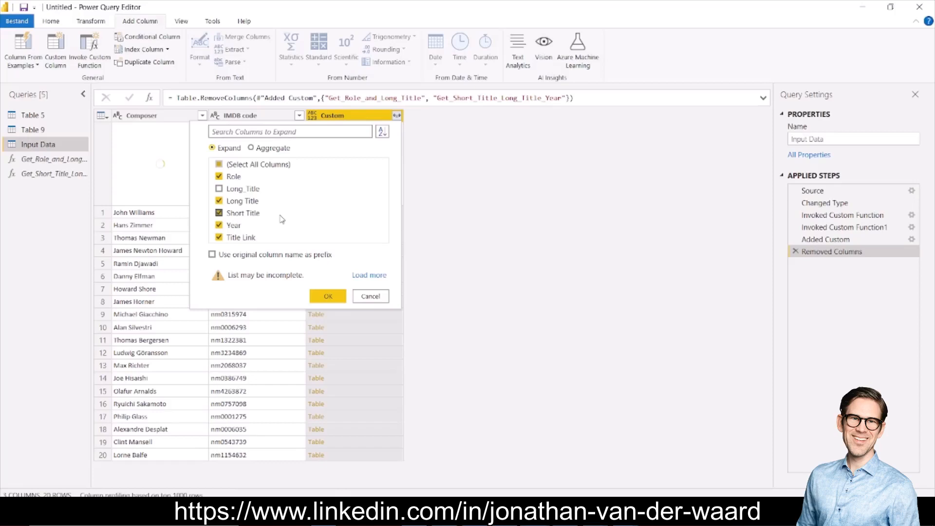
pyautogui.click(334, 296)
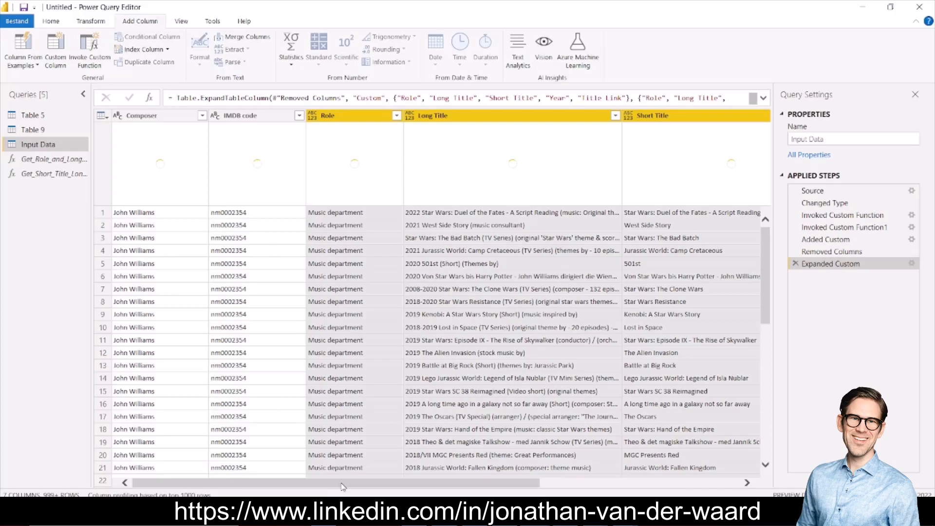
pyautogui.moveTo(342, 483); pyautogui.dragTo(544, 483)
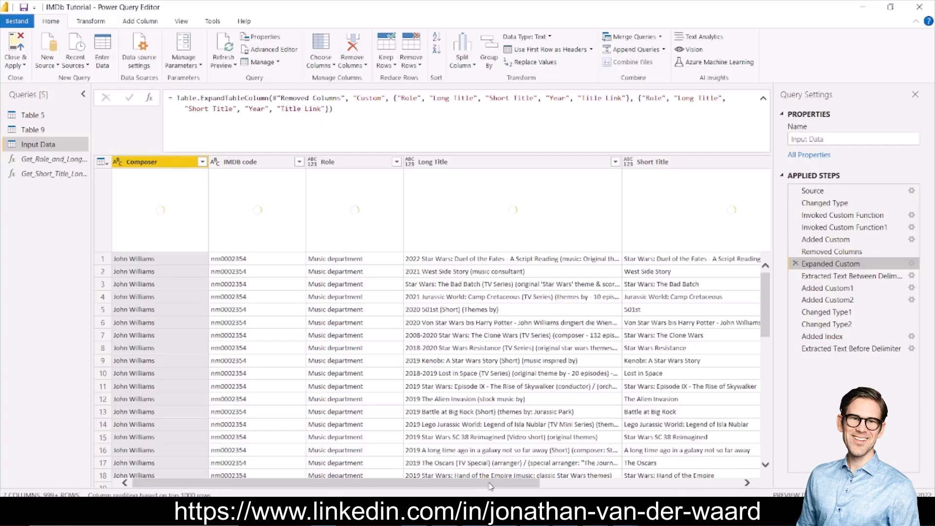
# Compare the Title Link column before and after its text-between-delimiters extraction, and widen the Long Title column to read it.
pyautogui.moveTo(491, 486); pyautogui.dragTo(713, 481)
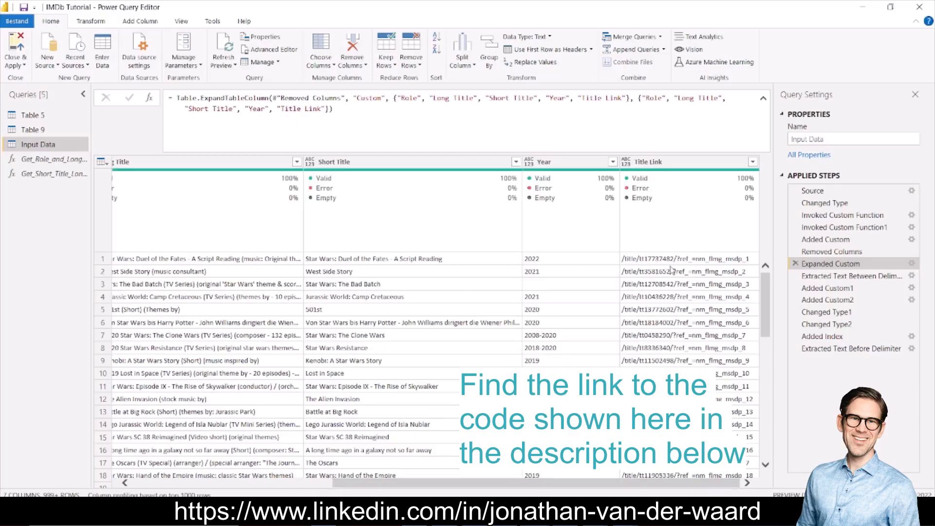
pyautogui.click(816, 277)
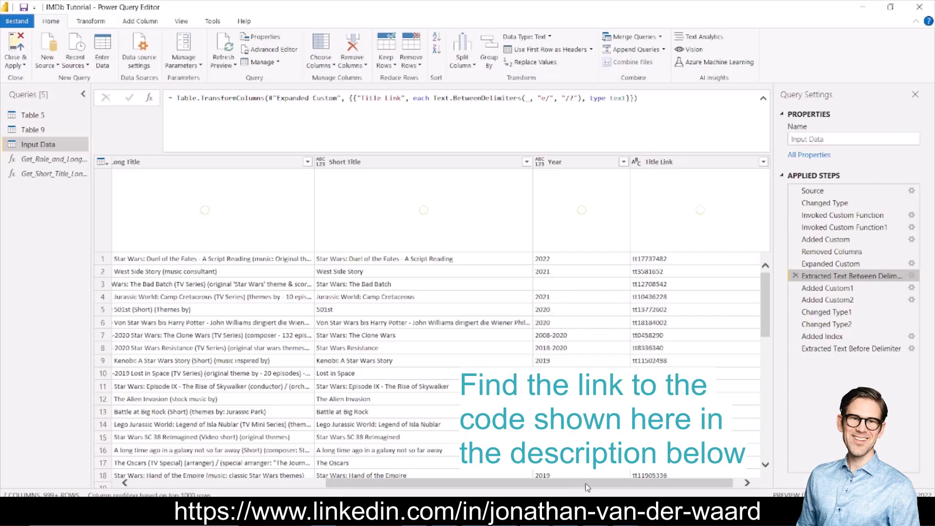
pyautogui.moveTo(586, 483); pyautogui.dragTo(561, 485)
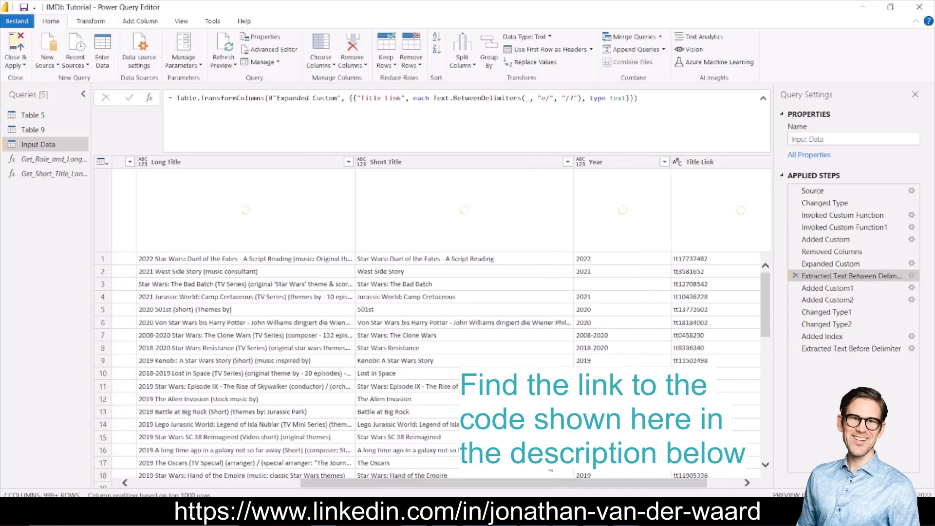
pyautogui.moveTo(354, 162); pyautogui.dragTo(483, 166)
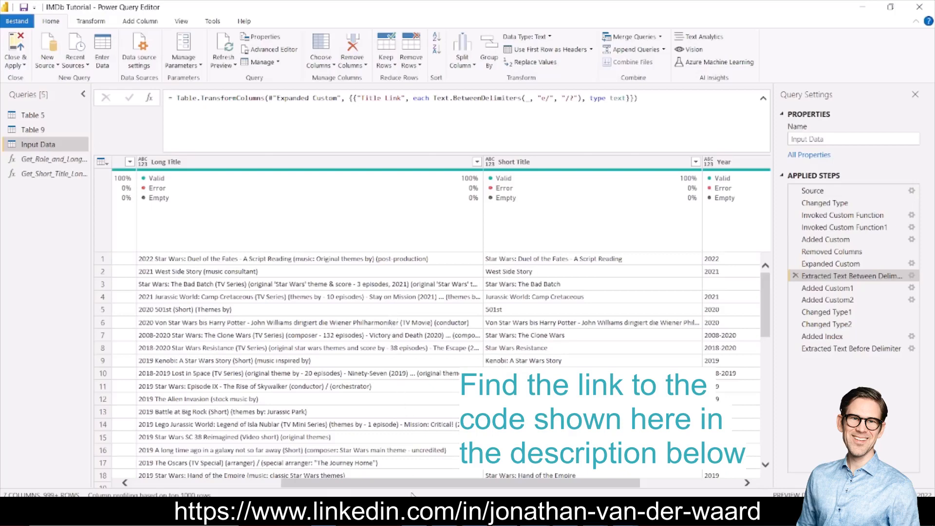
pyautogui.moveTo(419, 484); pyautogui.dragTo(489, 482)
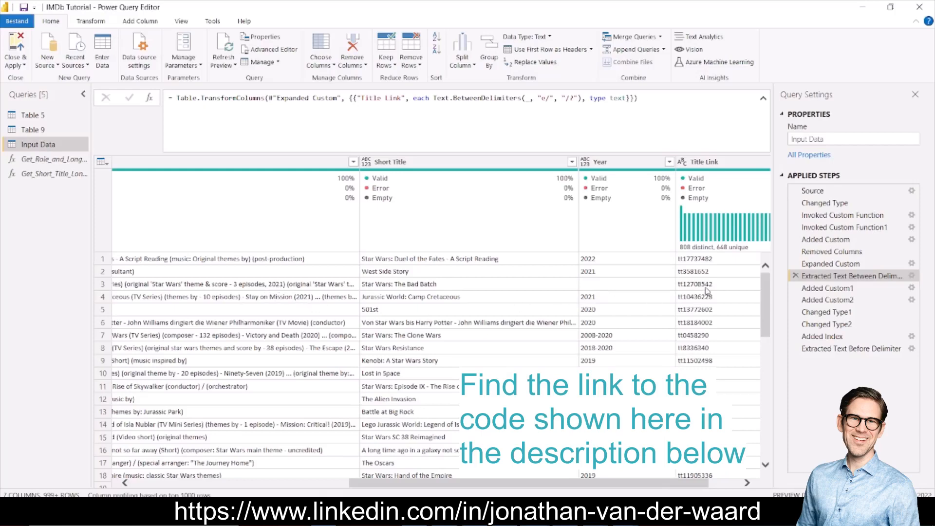
# Review the Added Custom1 and Added Custom2 steps, reading their formulas and the resulting First Year and Last Year columns.
pyautogui.click(822, 289)
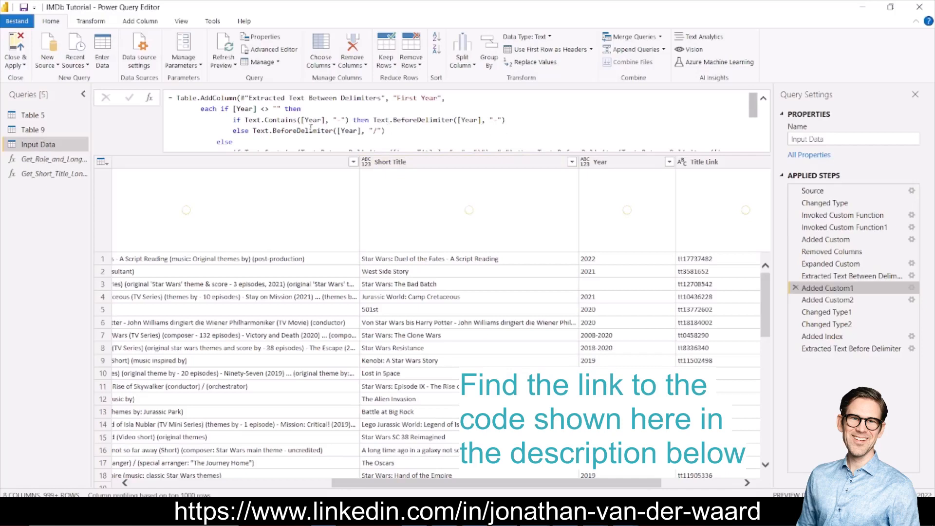
pyautogui.scroll(-2, 585, 136)
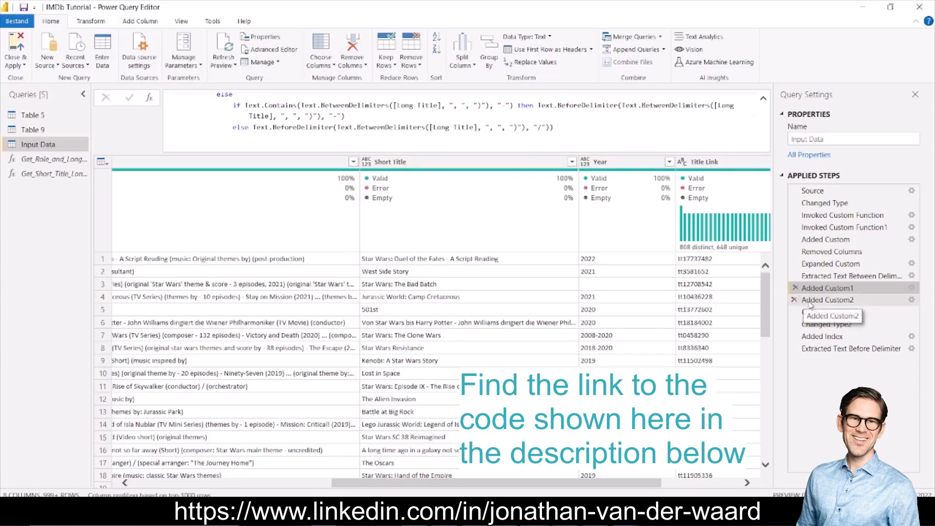
pyautogui.click(726, 488)
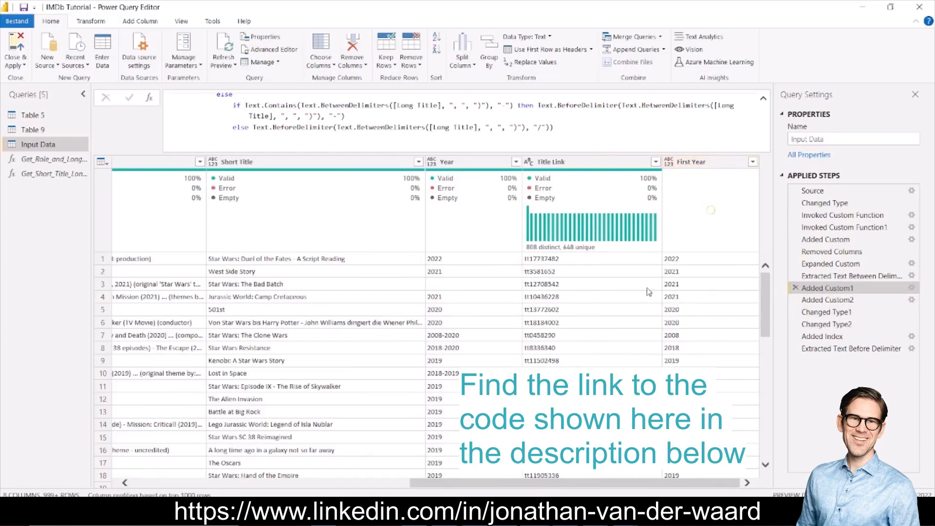
pyautogui.click(842, 302)
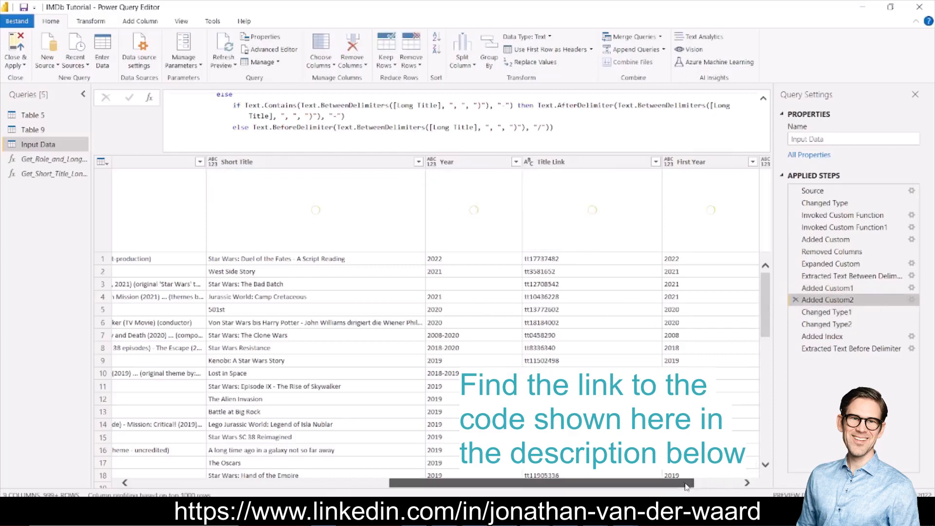
pyautogui.moveTo(688, 483); pyautogui.dragTo(751, 487)
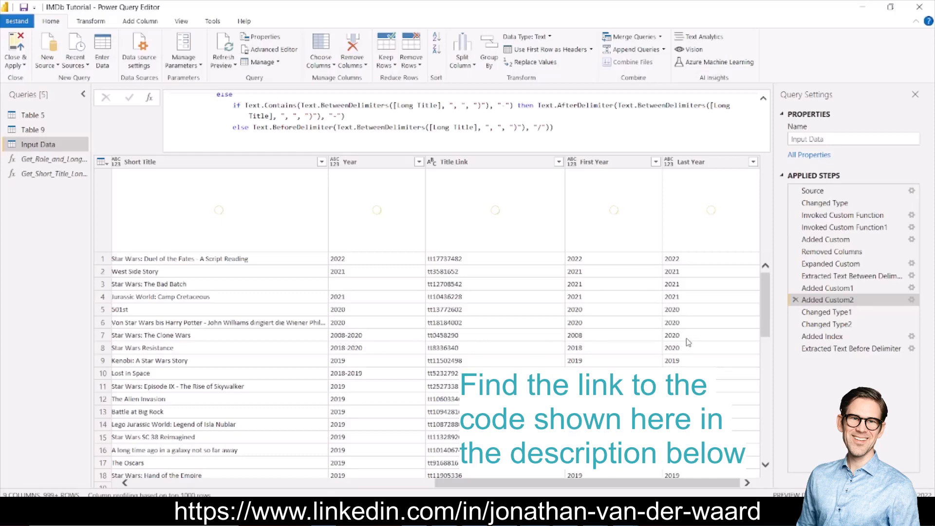
# Review the remaining applied steps: both type changes, the added Title Index column and the text-before-delimiter extraction on Year.
pyautogui.click(825, 314)
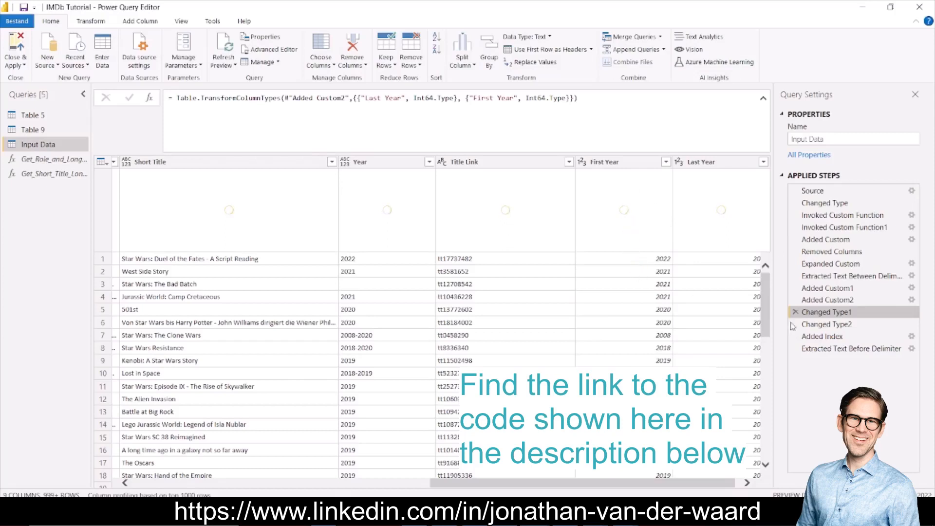
pyautogui.click(841, 325)
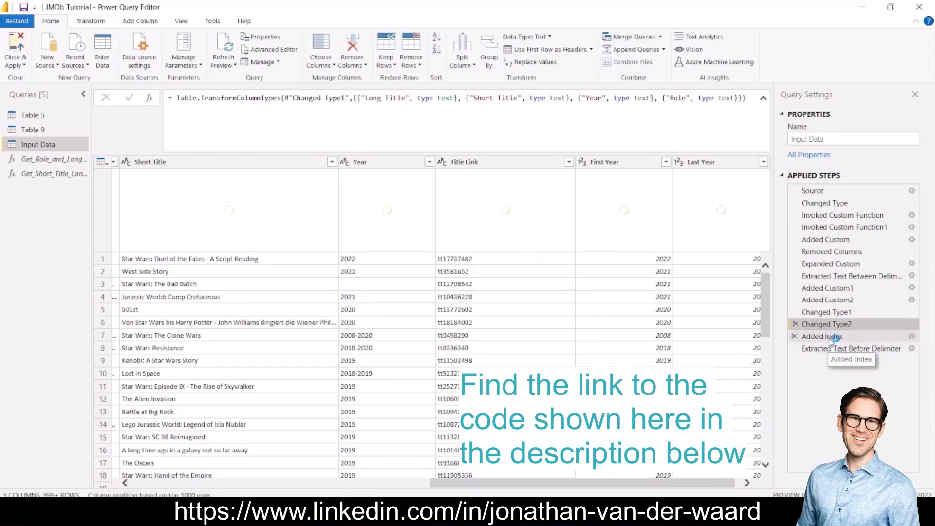
pyautogui.click(742, 485)
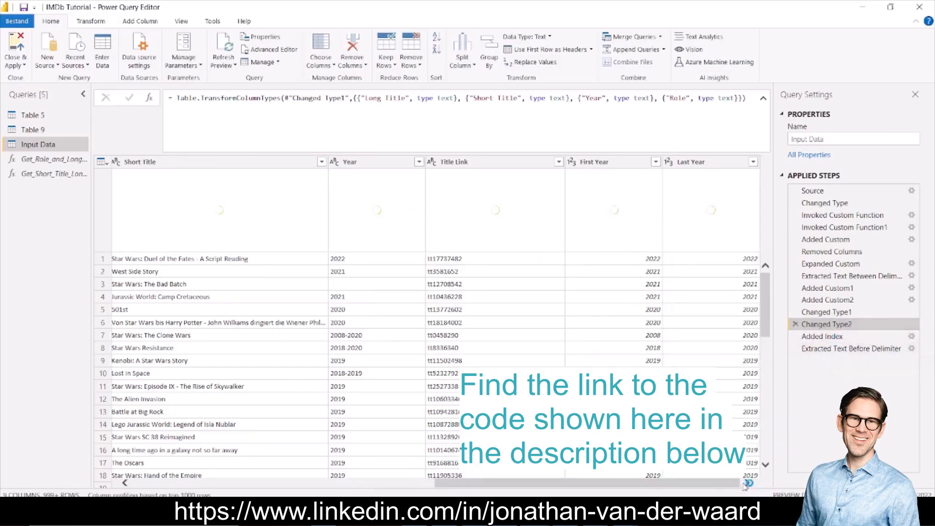
pyautogui.click(836, 337)
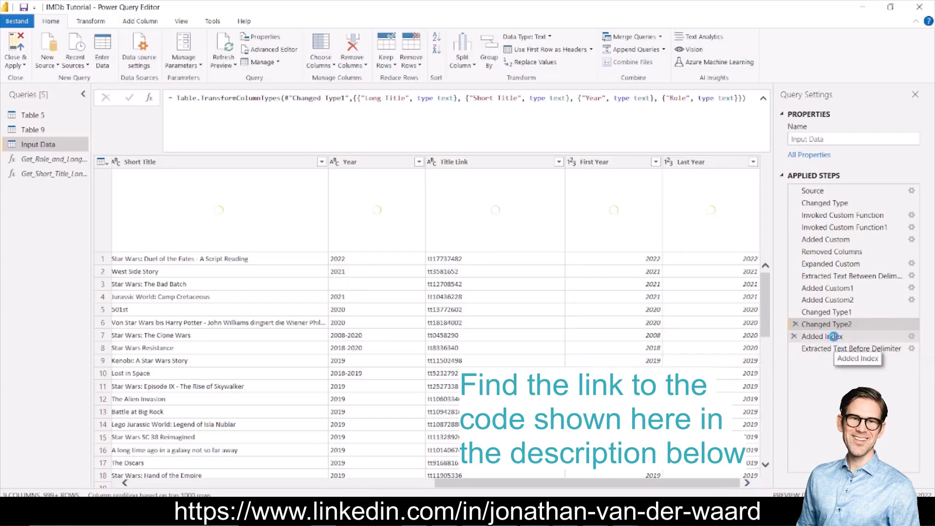
pyautogui.click(715, 484)
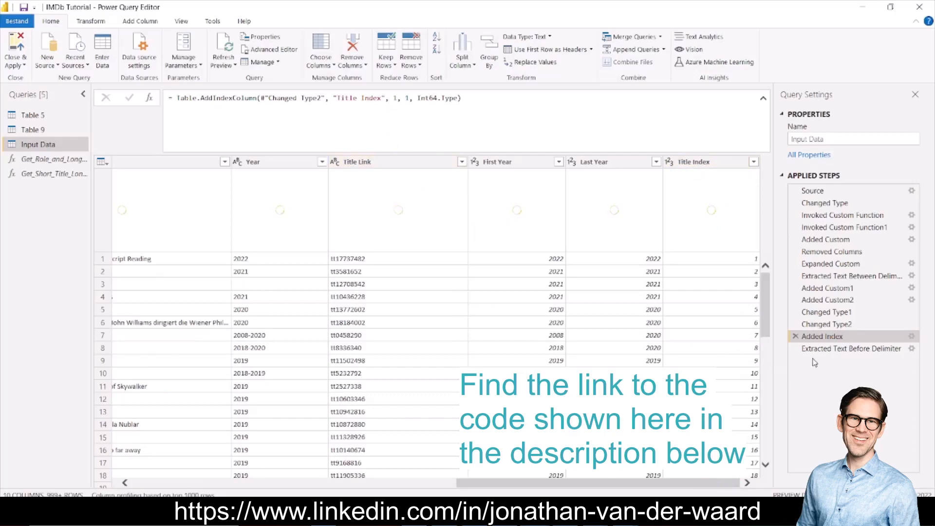
pyautogui.click(840, 351)
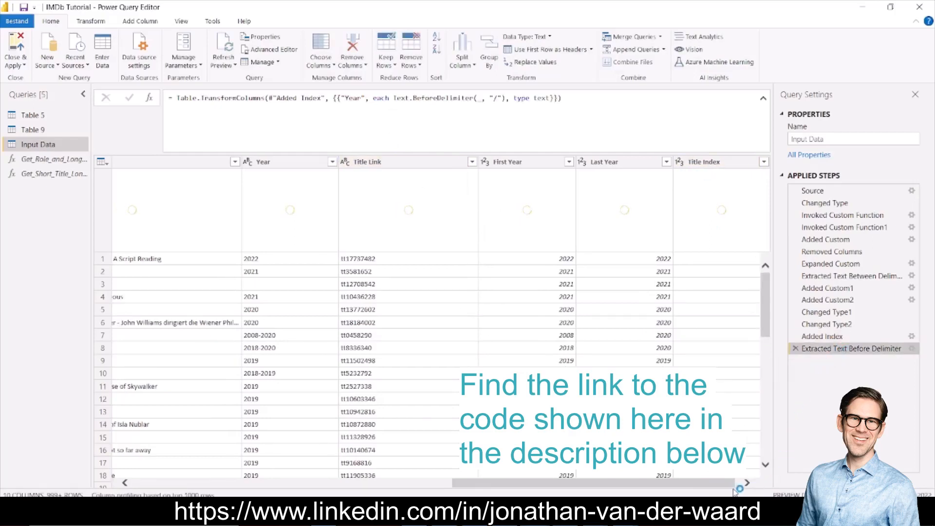
pyautogui.moveTo(720, 483); pyautogui.dragTo(744, 484)
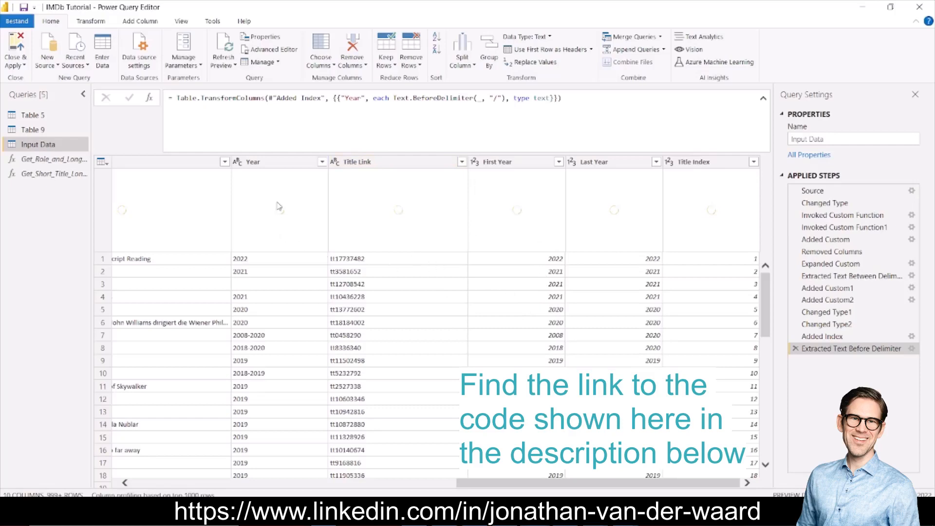
pyautogui.click(272, 163)
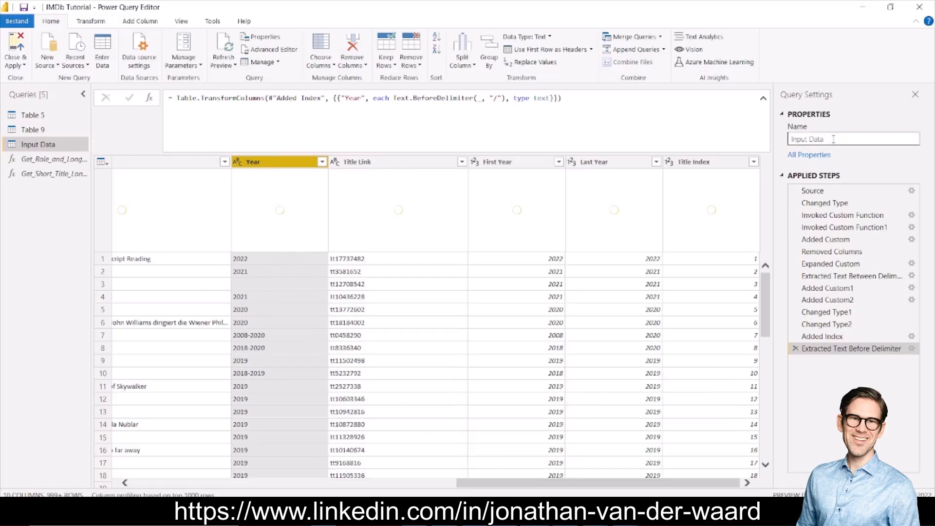
# Rename the Input Data query to "IMDb Data".
pyautogui.moveTo(834, 138); pyautogui.dragTo(790, 139)
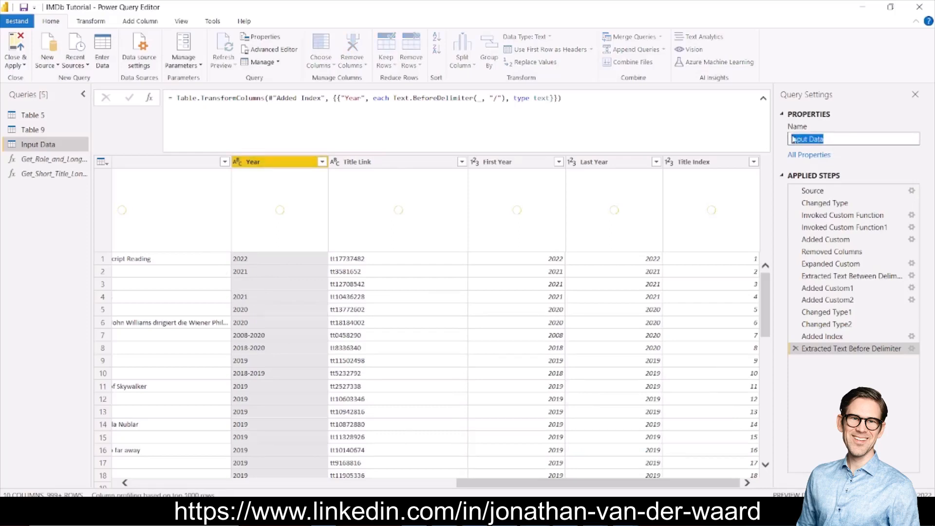
pyautogui.press('BackSpace')
pyautogui.write('IMDb Data')
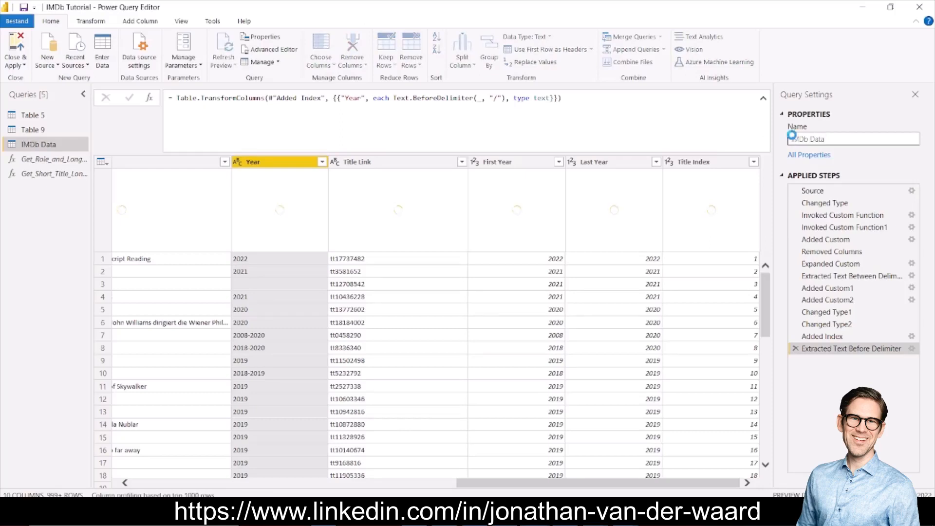
pyautogui.press('Return')
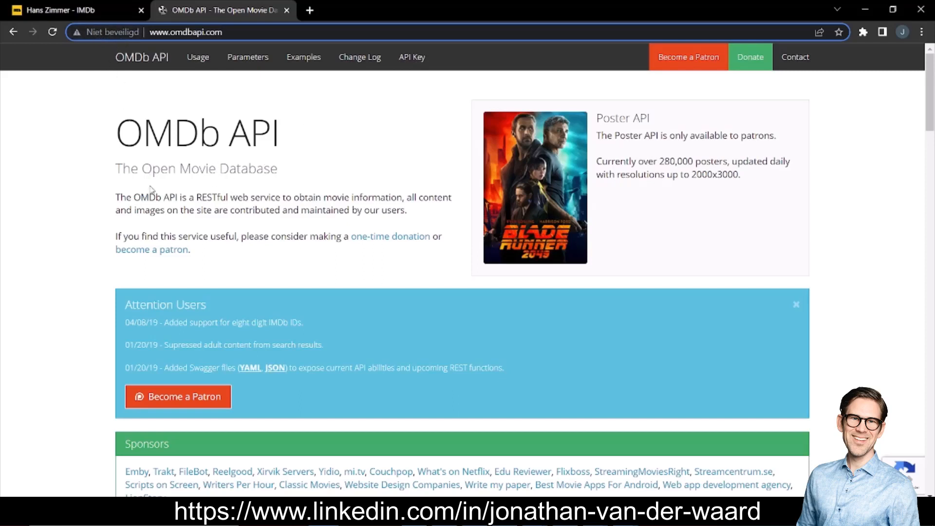
# On the OMDb API site in the browser, run the By ID example for tt10872600 with full plot and JSON response, and read the response.
pyautogui.scroll(-4, 152, 190)
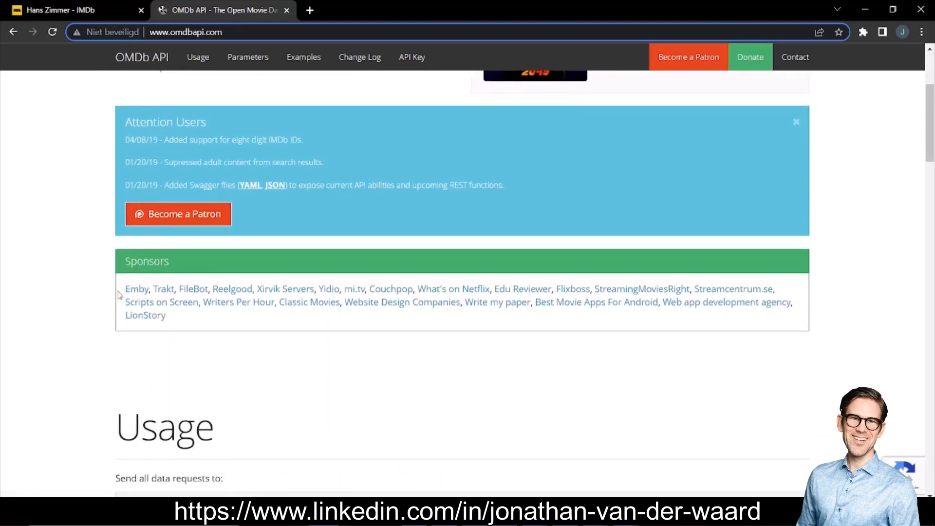
pyautogui.scroll(-4, 112, 336)
pyautogui.scroll(-6, 112, 340)
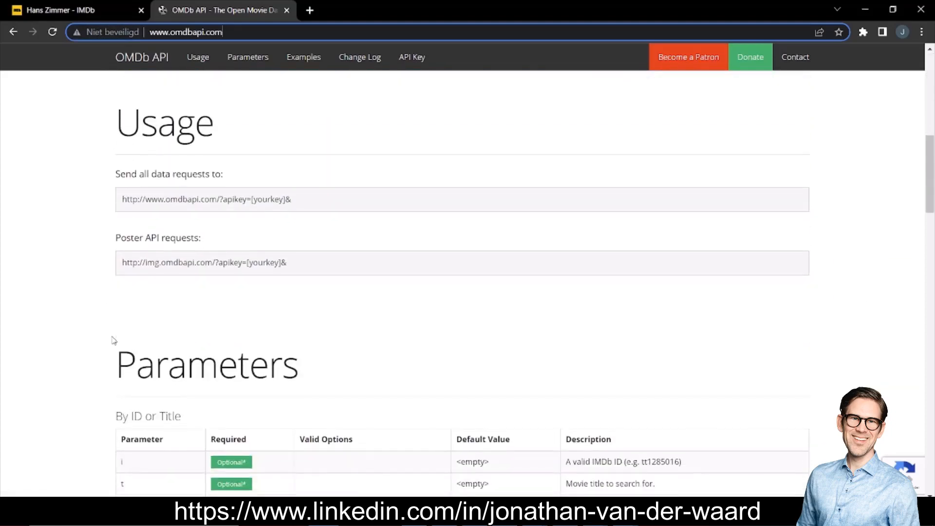
pyautogui.scroll(3, 114, 340)
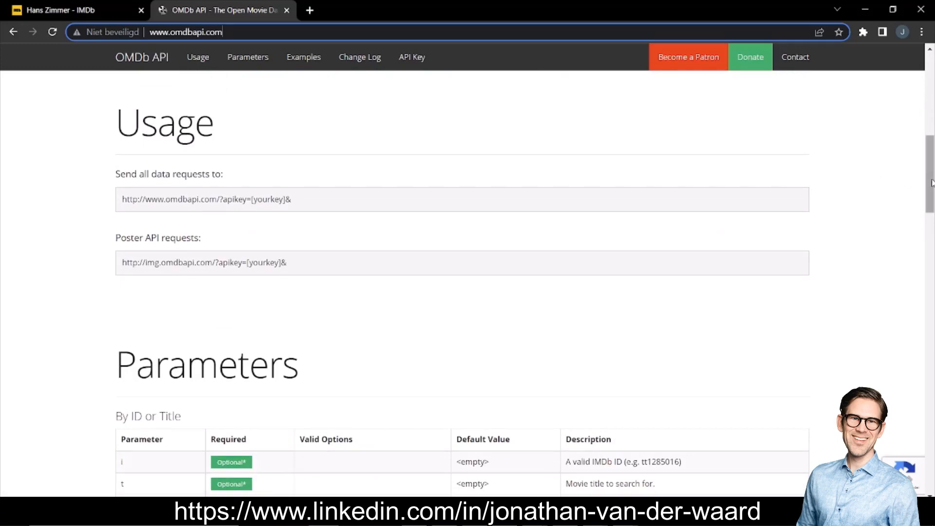
pyautogui.moveTo(932, 184); pyautogui.dragTo(926, 330)
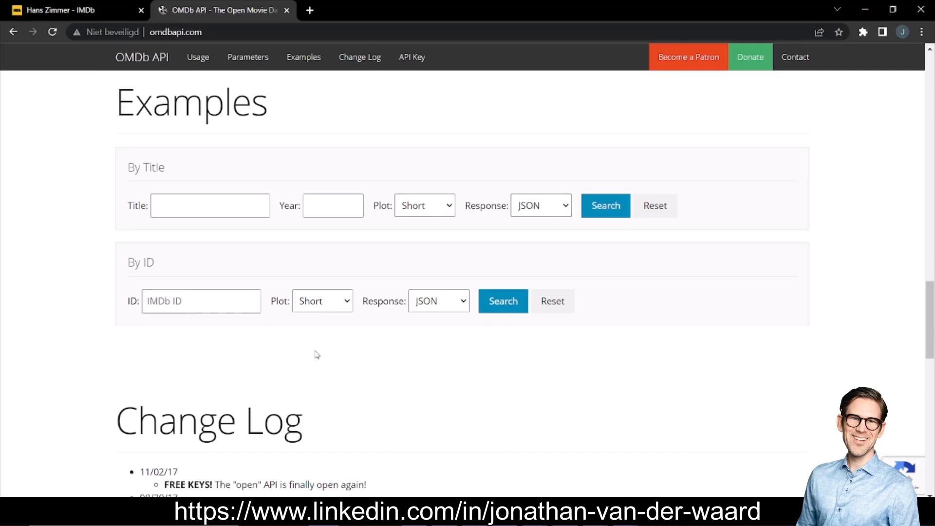
pyautogui.click(167, 305)
pyautogui.write('tt10872600')
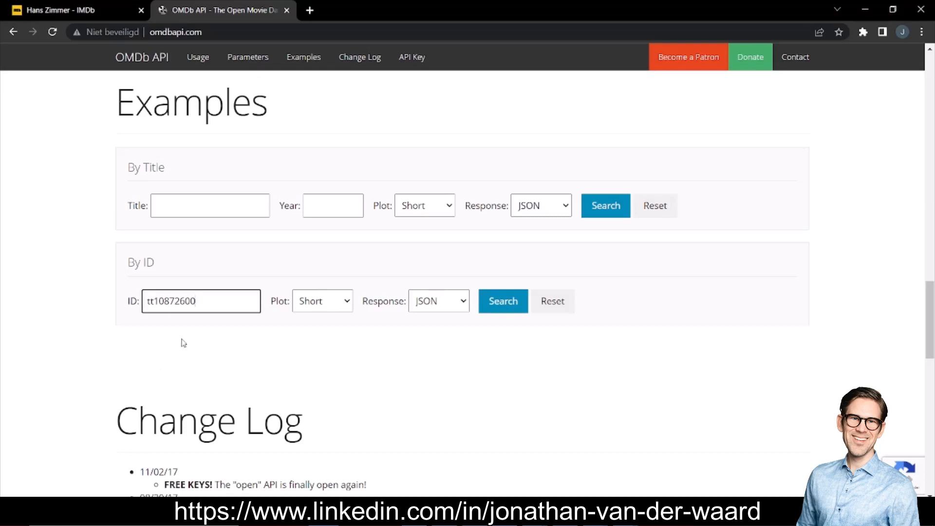
pyautogui.click(347, 301)
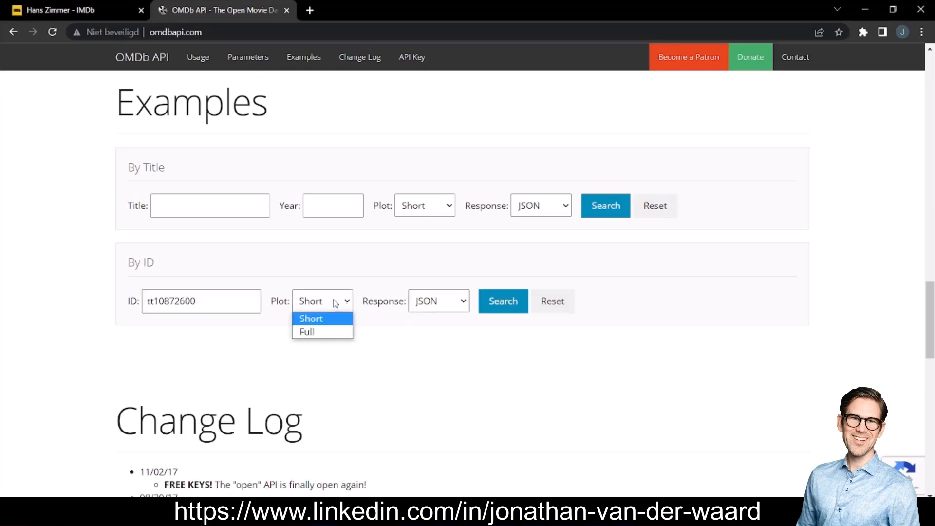
pyautogui.click(332, 332)
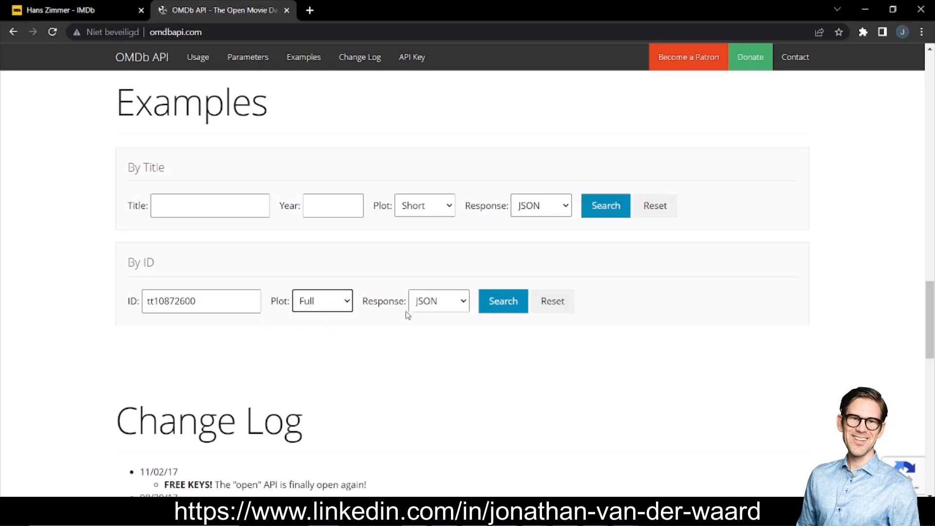
pyautogui.click(499, 311)
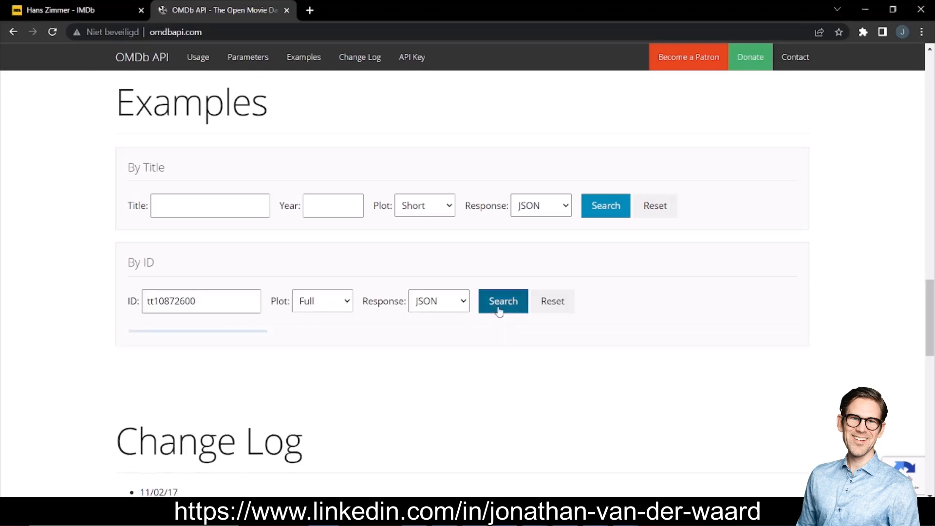
pyautogui.scroll(-1, 712, 324)
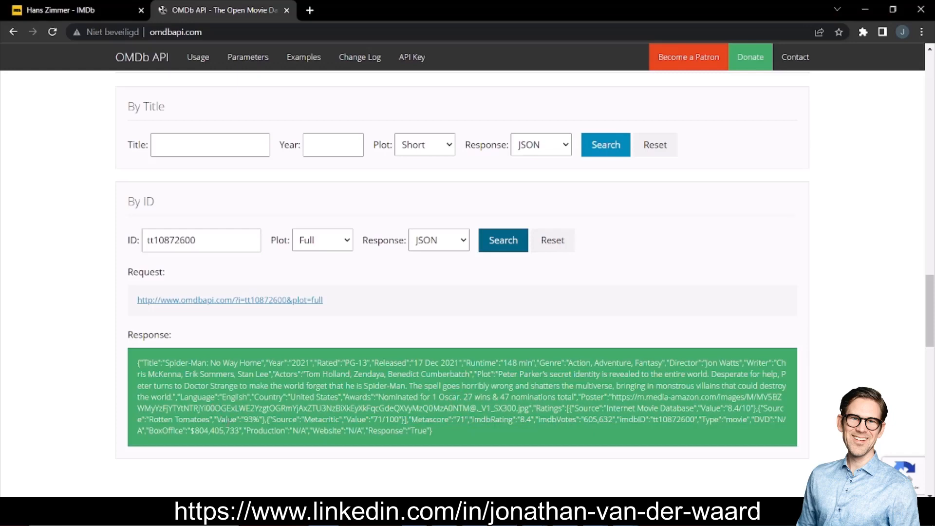
pyautogui.scroll(-1, 229, 420)
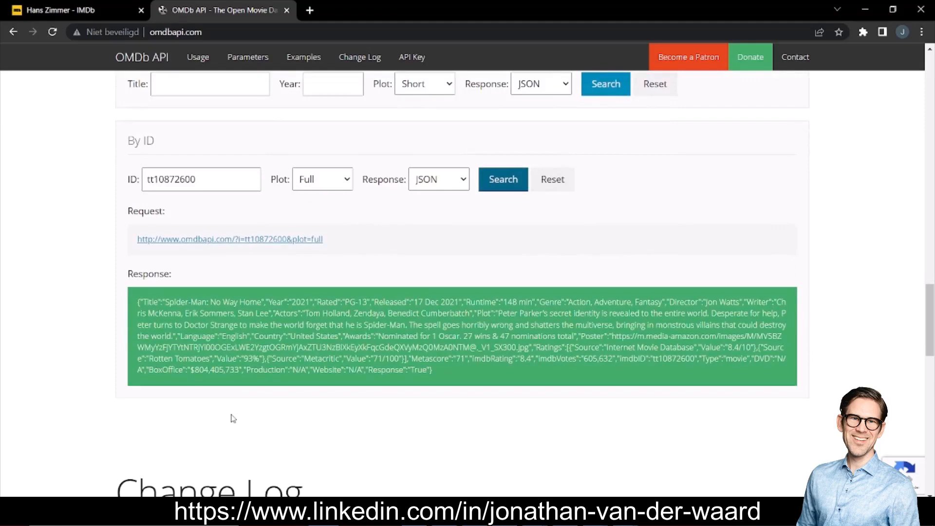
# Review the OMDb API site's introduction and the Usage section with its data and poster request URL formats.
pyautogui.scroll(3, 423, 387)
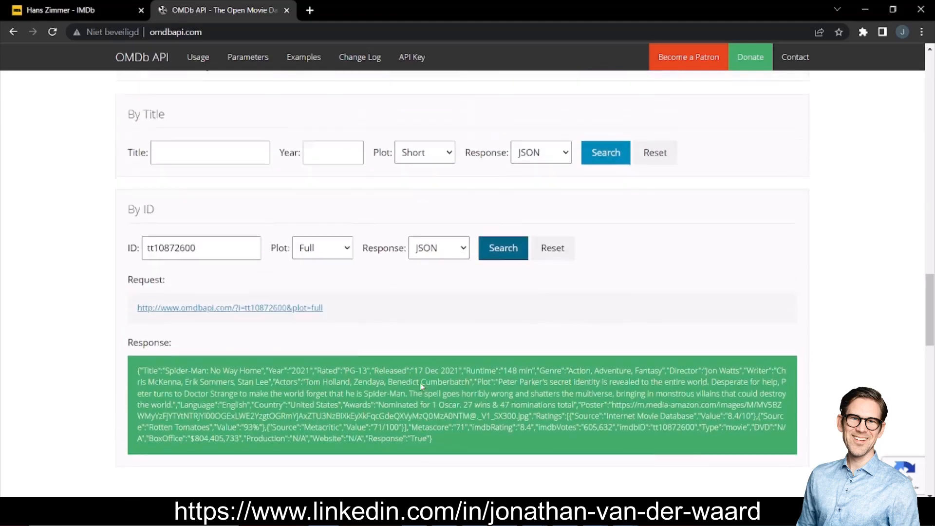
pyautogui.moveTo(931, 301); pyautogui.dragTo(924, 84)
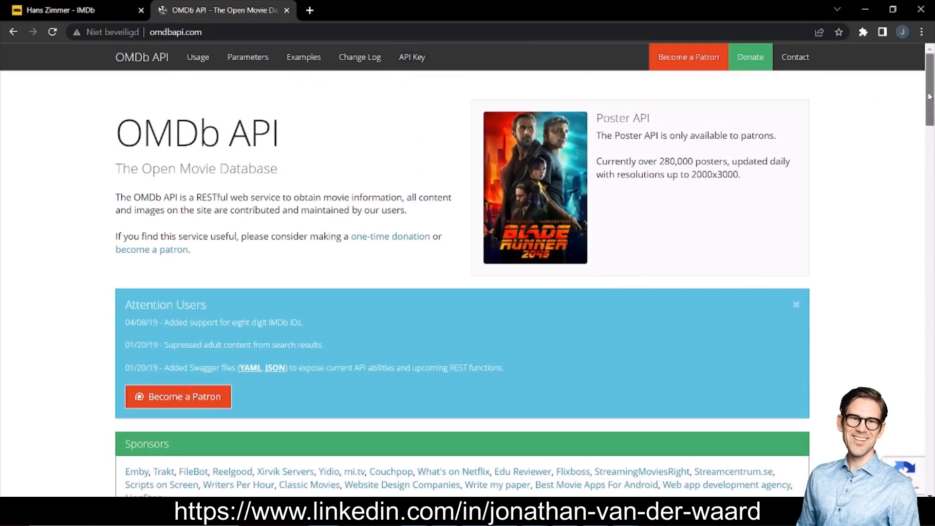
pyautogui.moveTo(930, 100); pyautogui.dragTo(932, 163)
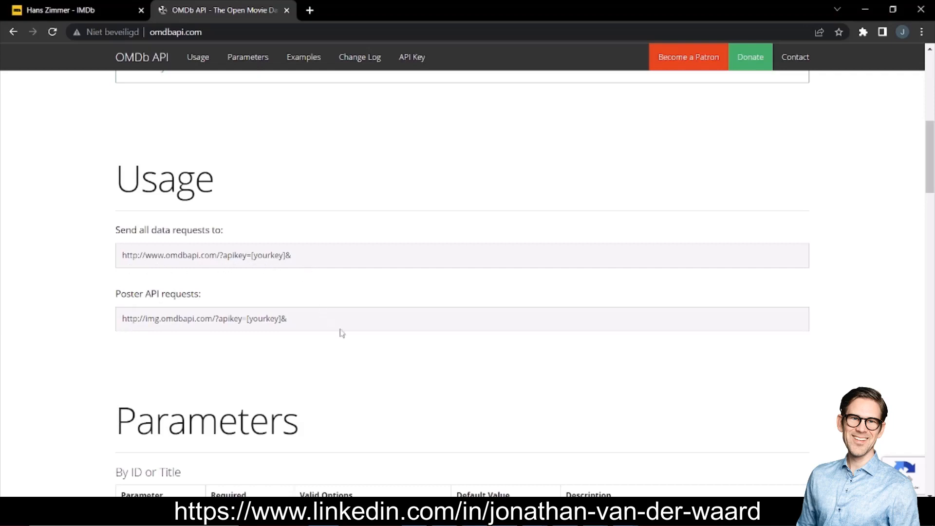
pyautogui.scroll(3, 366, 350)
pyautogui.scroll(5, 366, 350)
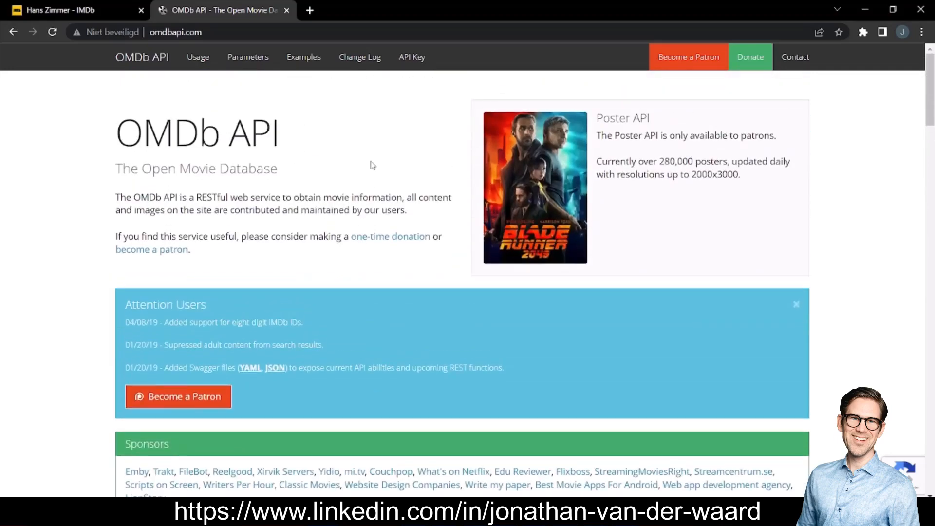
# Open the OMDb API key request form and choose the FREE! (1,000 daily limit) account type.
pyautogui.click(407, 64)
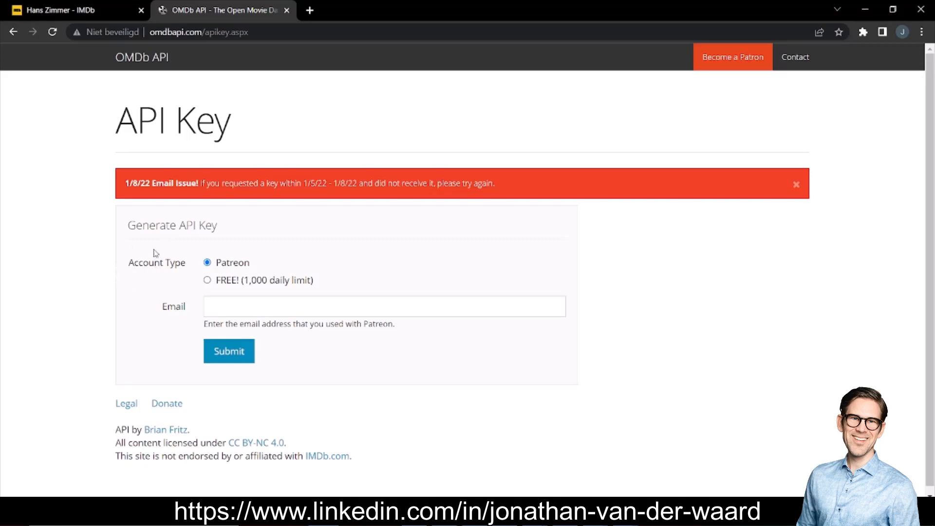
pyautogui.click(208, 281)
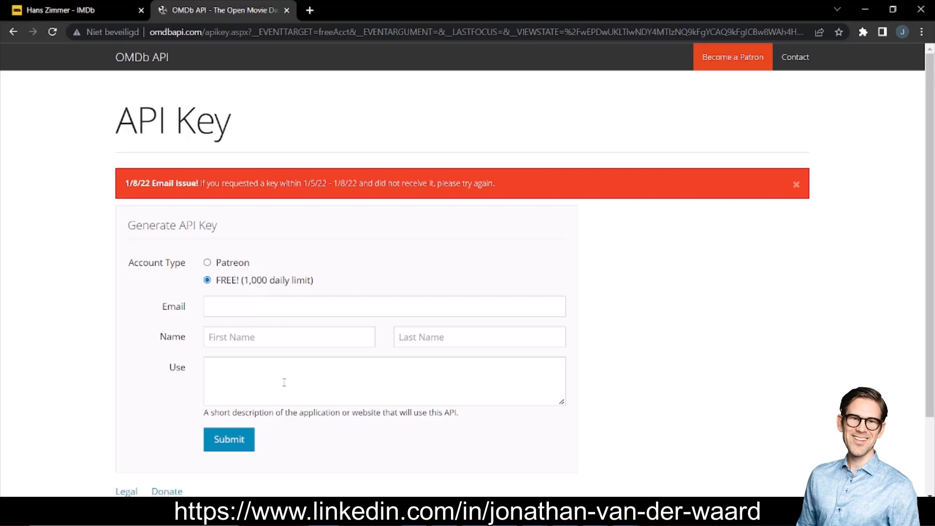
pyautogui.scroll(-1, 284, 380)
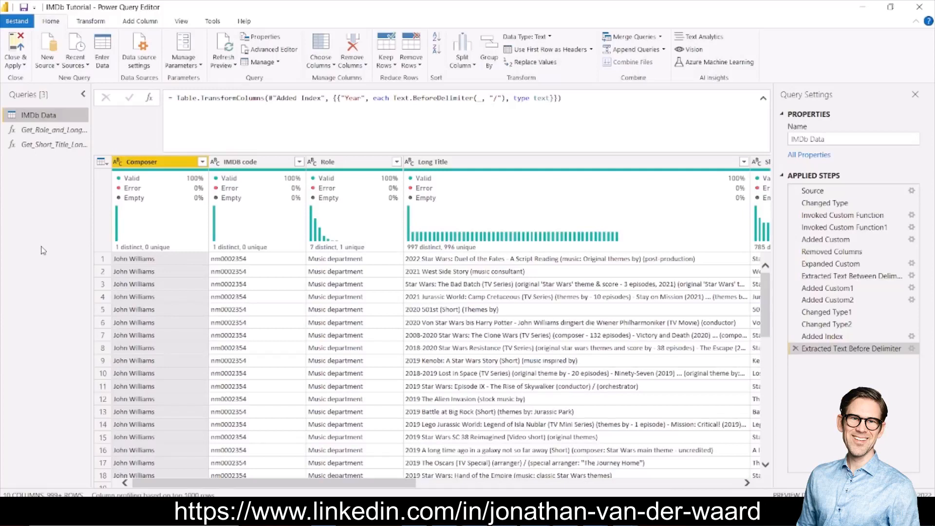
# In Power Query Editor, create a blank query and replace its code with a TitleID function that fetches OMDb JSON using the API key as a table.
pyautogui.click(48, 62)
pyautogui.click(79, 250)
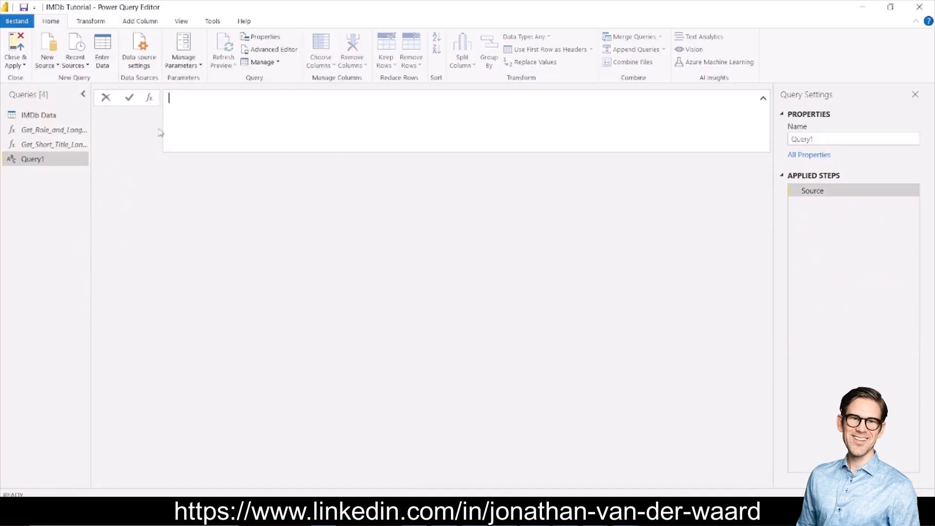
pyautogui.click(272, 51)
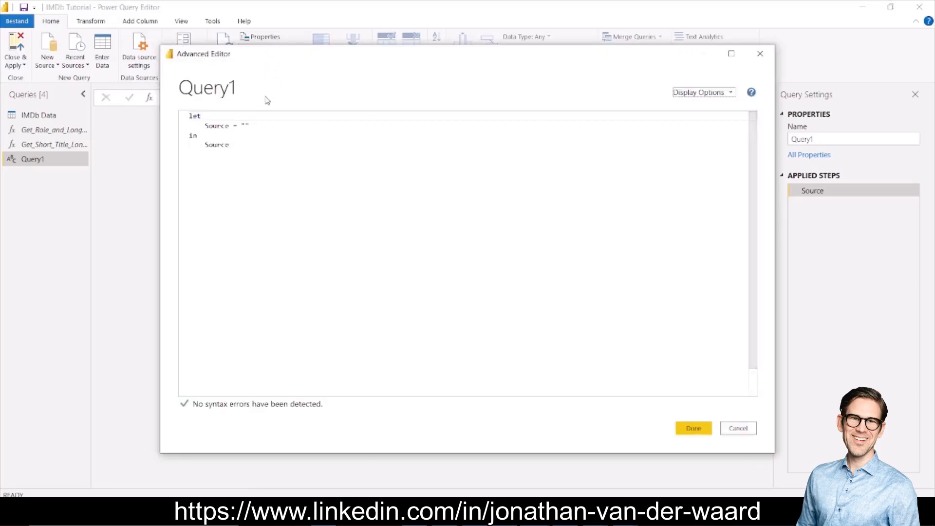
pyautogui.moveTo(251, 151); pyautogui.dragTo(179, 115)
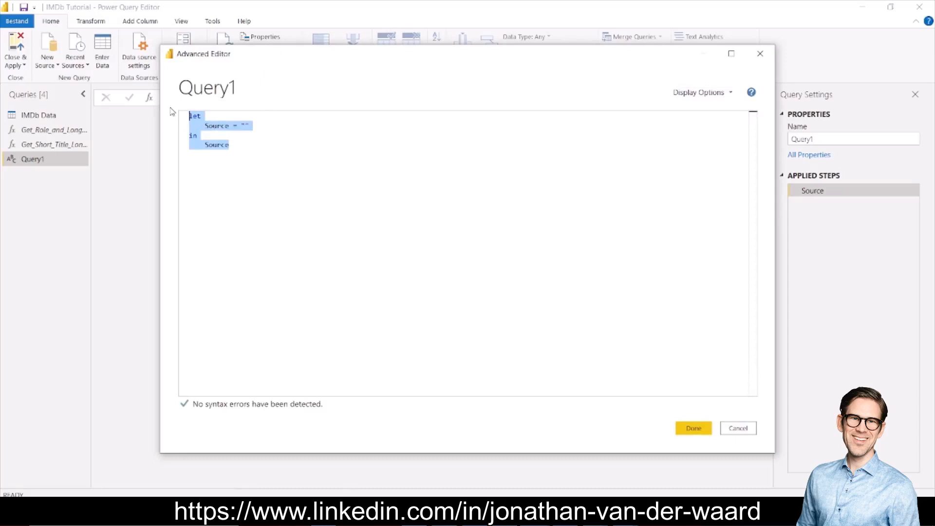
pyautogui.hotkey('ctrl', 'v')
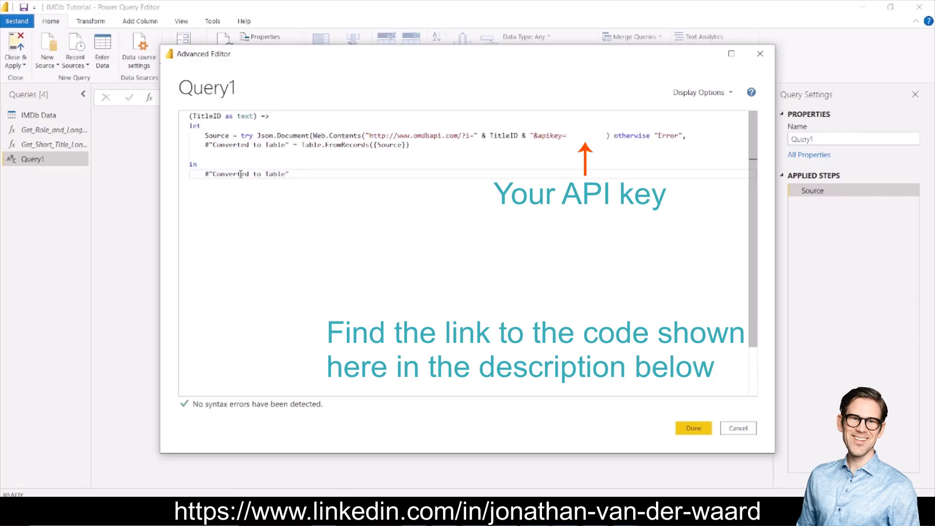
pyautogui.moveTo(238, 174)
pyautogui.click(683, 138)
pyautogui.write(',')
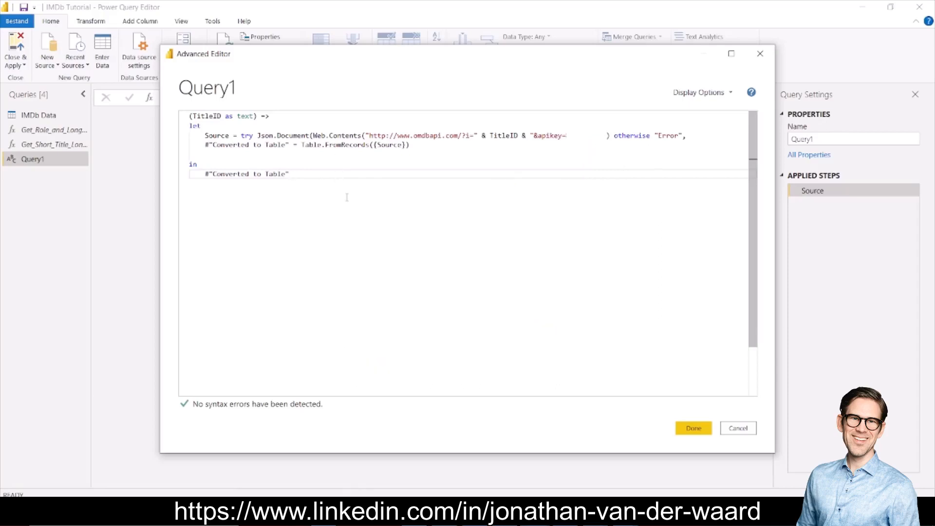
pyautogui.click(700, 432)
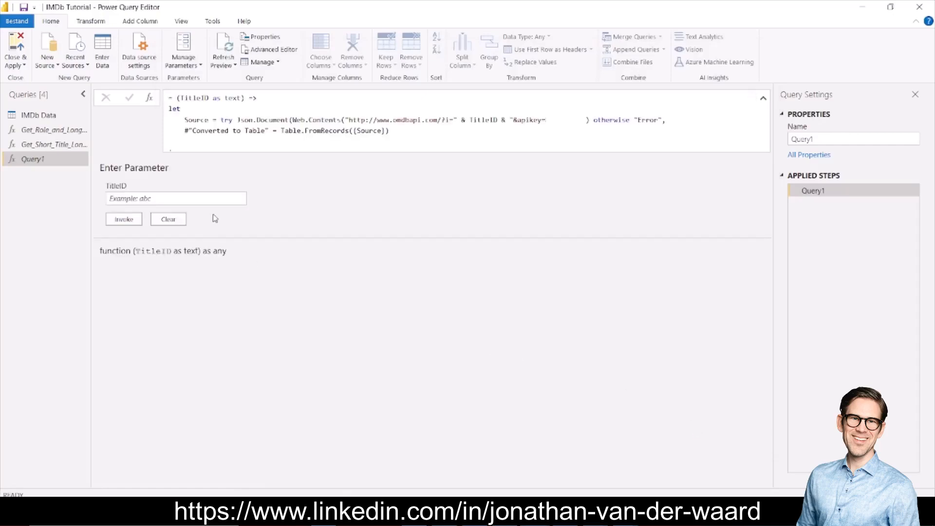
# Invoke the Query1 function with TitleID tt10872600 and look through all the returned columns.
pyautogui.click(135, 199)
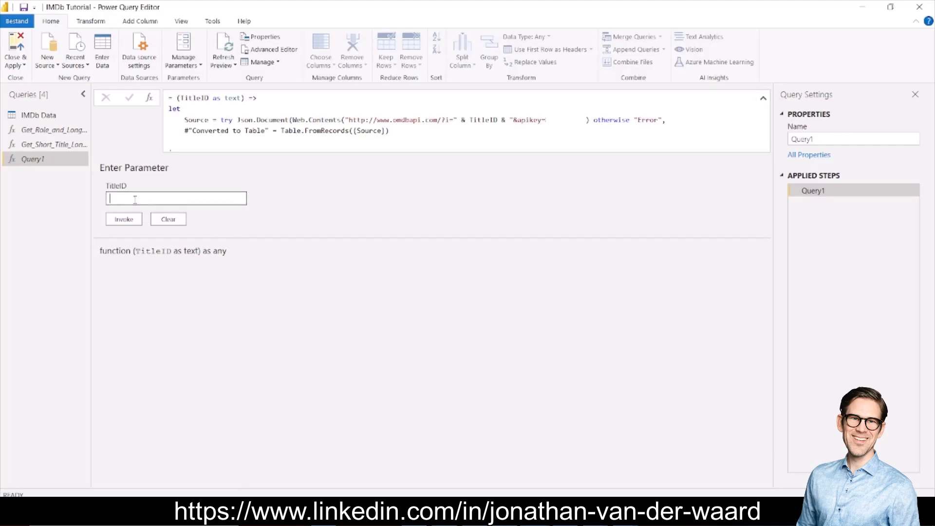
pyautogui.write('tt10872600')
pyautogui.click(124, 219)
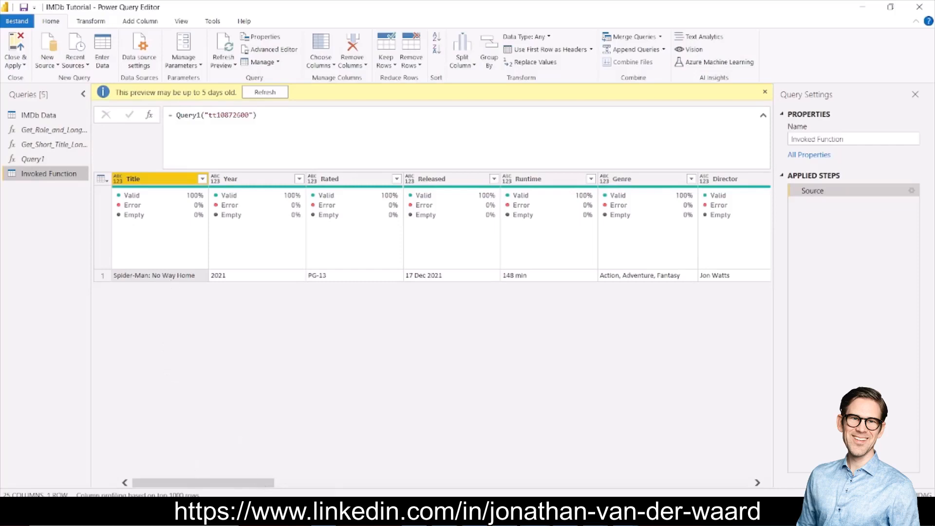
pyautogui.moveTo(266, 486); pyautogui.dragTo(319, 489)
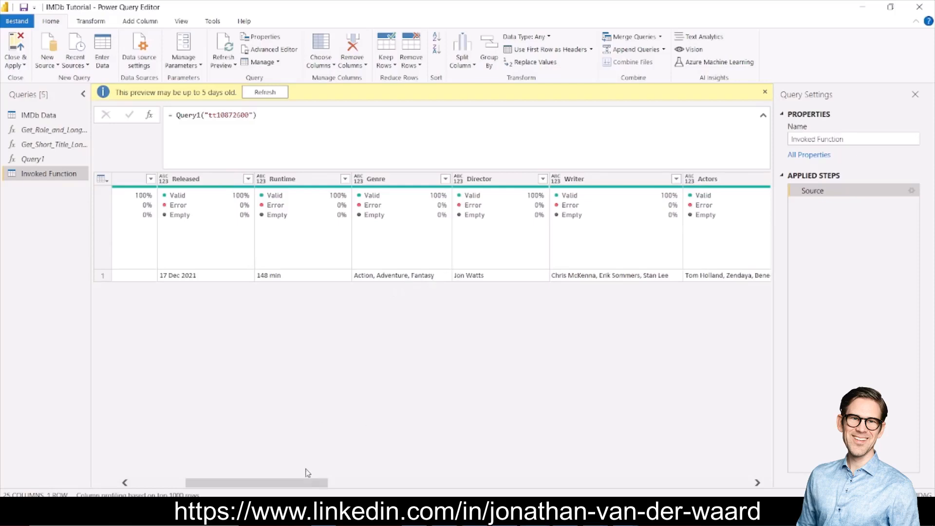
pyautogui.moveTo(313, 487); pyautogui.dragTo(334, 487)
pyautogui.moveTo(360, 487); pyautogui.dragTo(749, 483)
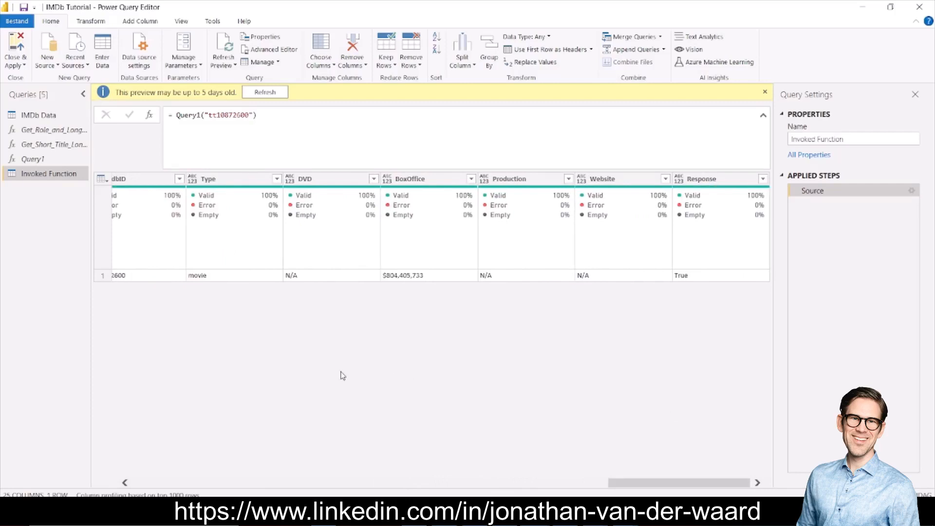
# In the IMDb Data query, invoke the Query1 custom function for each row with Title Link as the TitleID.
pyautogui.click(55, 121)
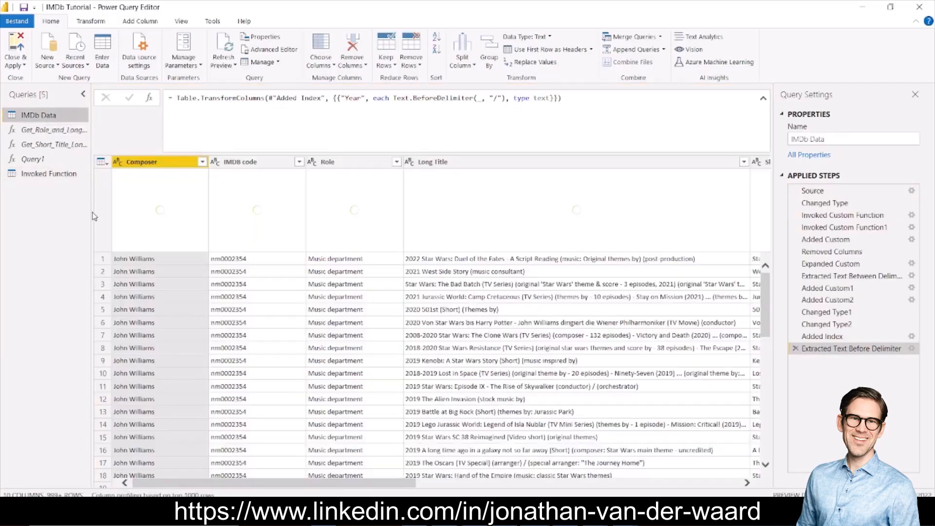
pyautogui.moveTo(287, 489); pyautogui.dragTo(560, 441)
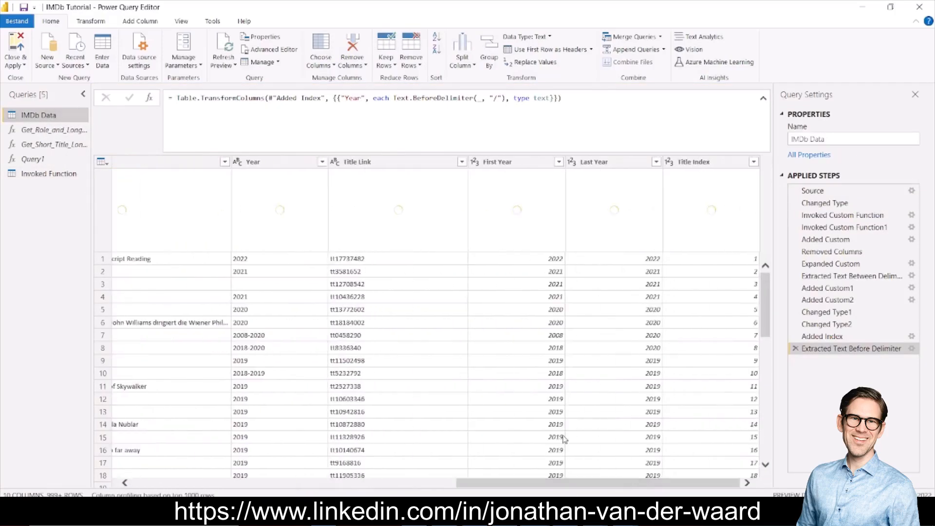
pyautogui.click(379, 165)
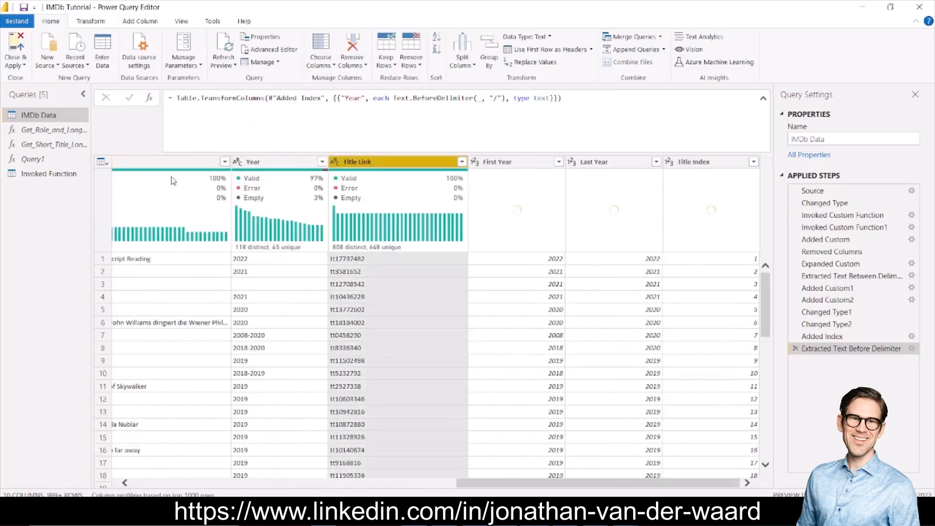
pyautogui.click(140, 21)
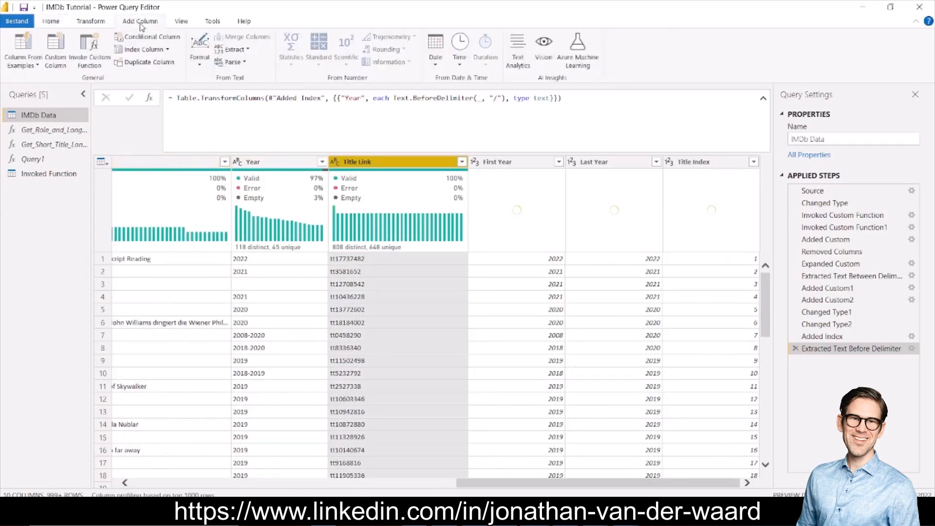
pyautogui.click(94, 59)
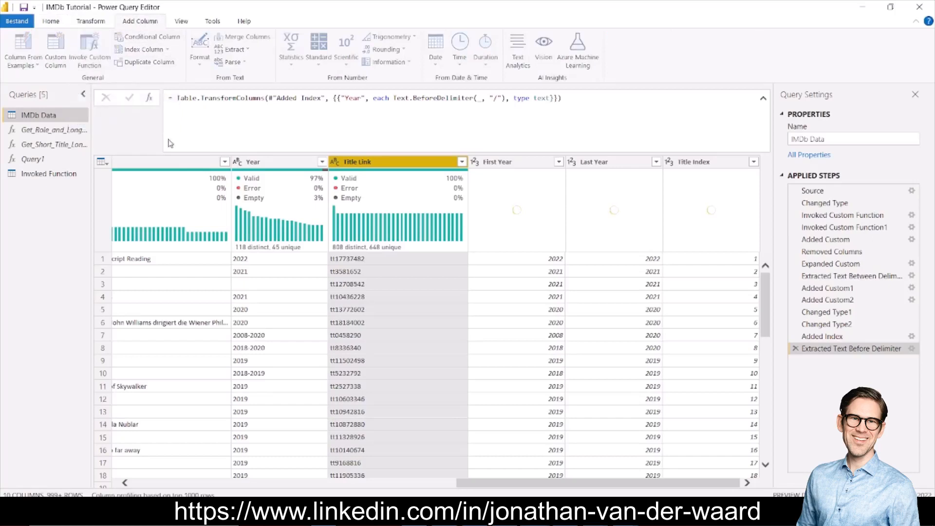
pyautogui.click(343, 266)
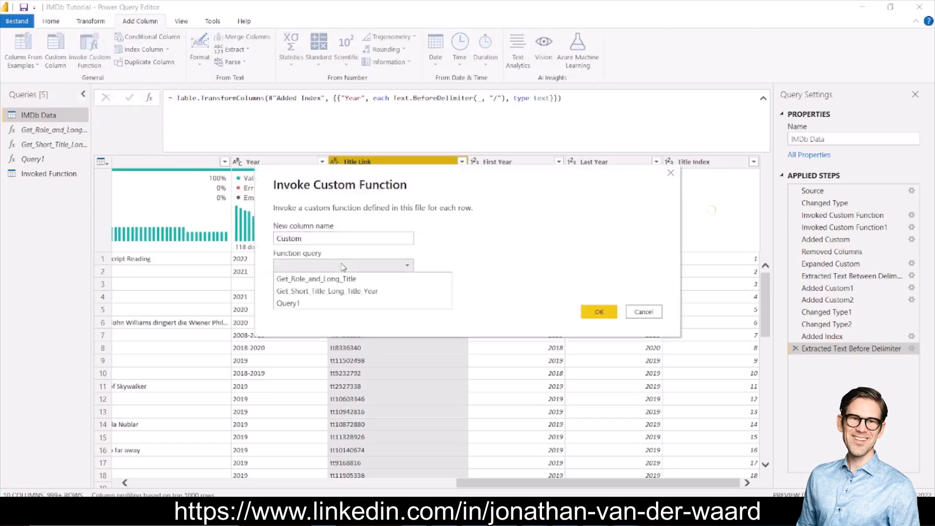
pyautogui.click(334, 303)
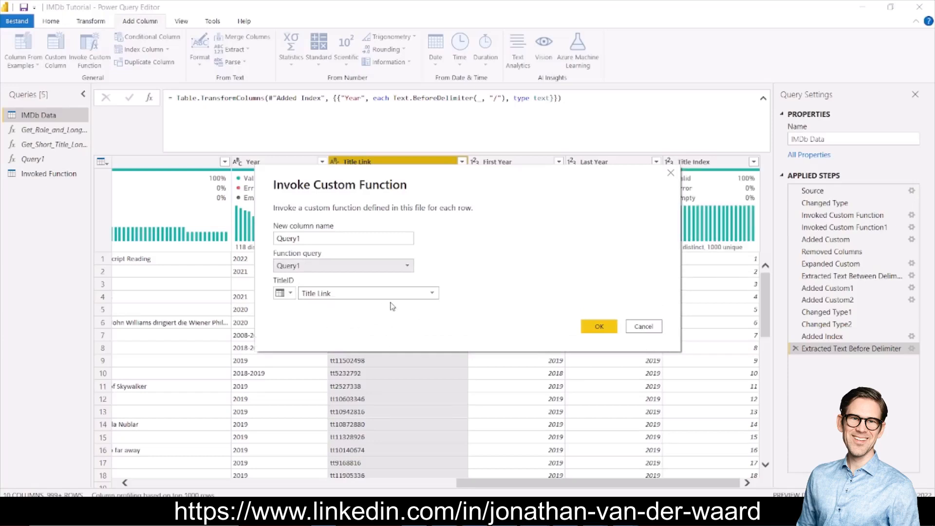
pyautogui.click(606, 329)
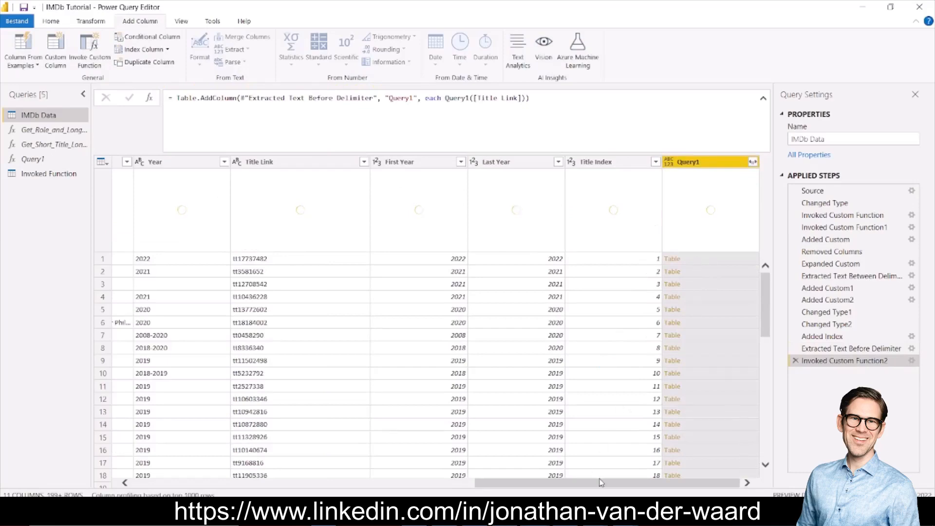
# Expand all columns of the Query1 table column without using the original column name as prefix.
pyautogui.moveTo(603, 484); pyautogui.dragTo(348, 493)
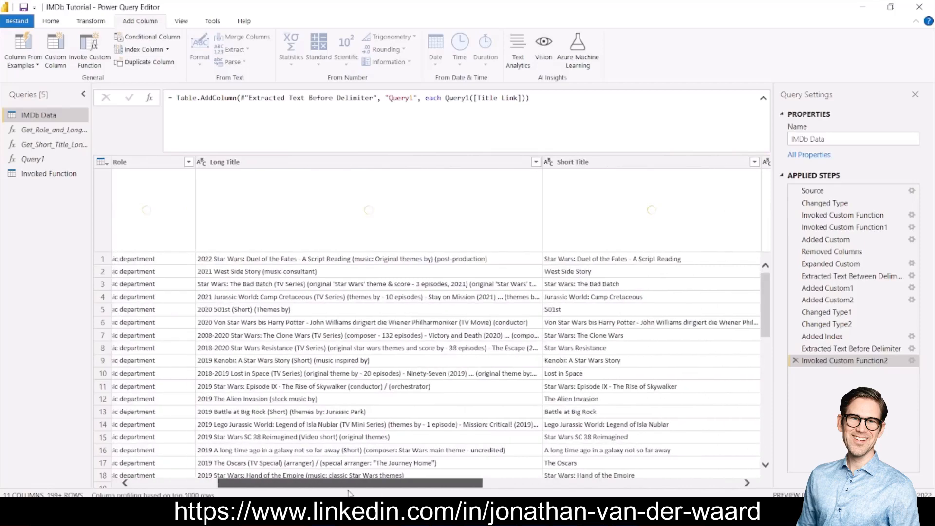
pyautogui.moveTo(349, 491); pyautogui.dragTo(621, 487)
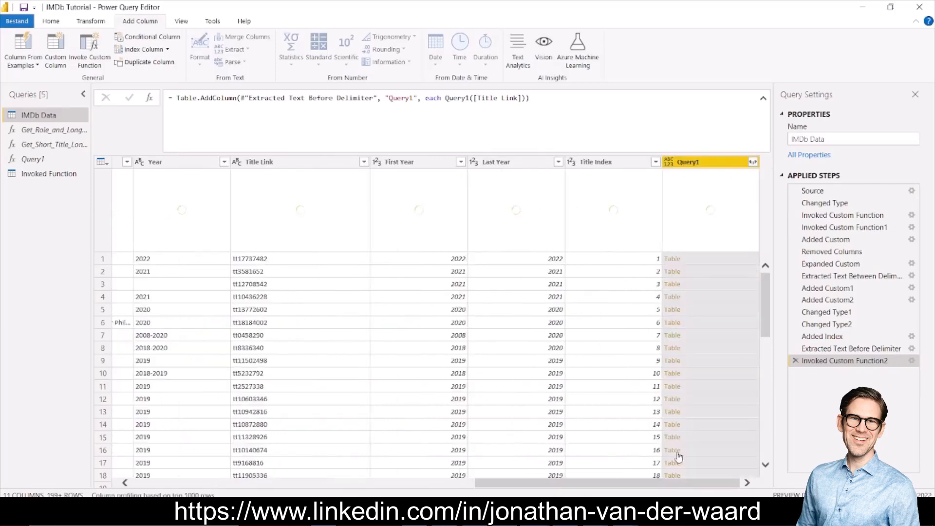
pyautogui.click(695, 262)
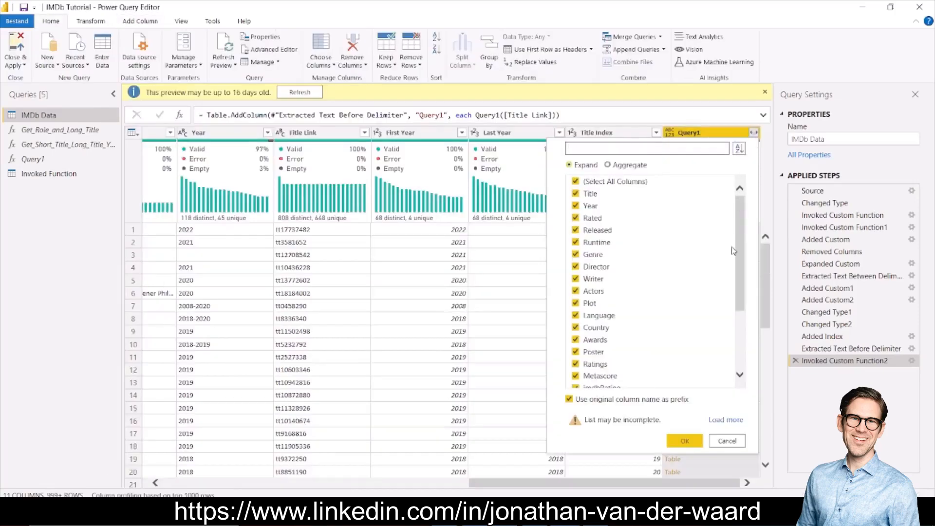
pyautogui.click(598, 404)
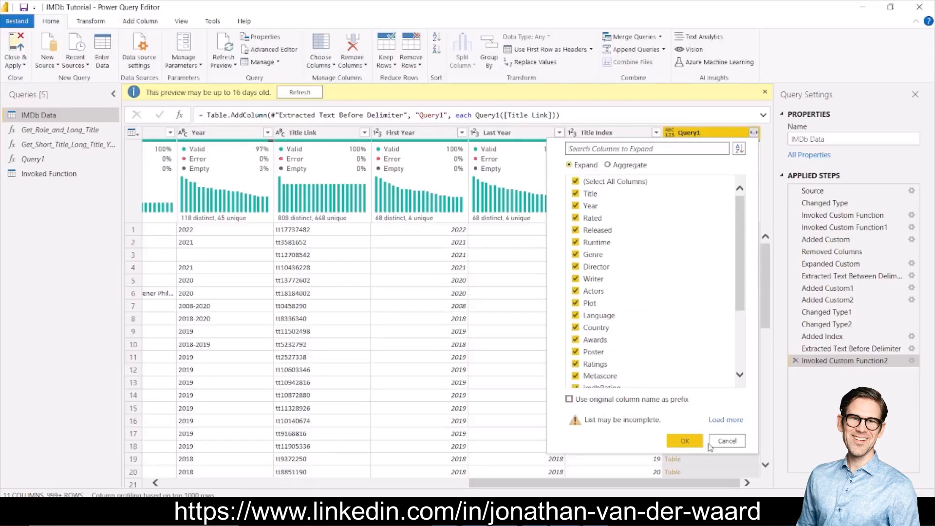
pyautogui.click(685, 441)
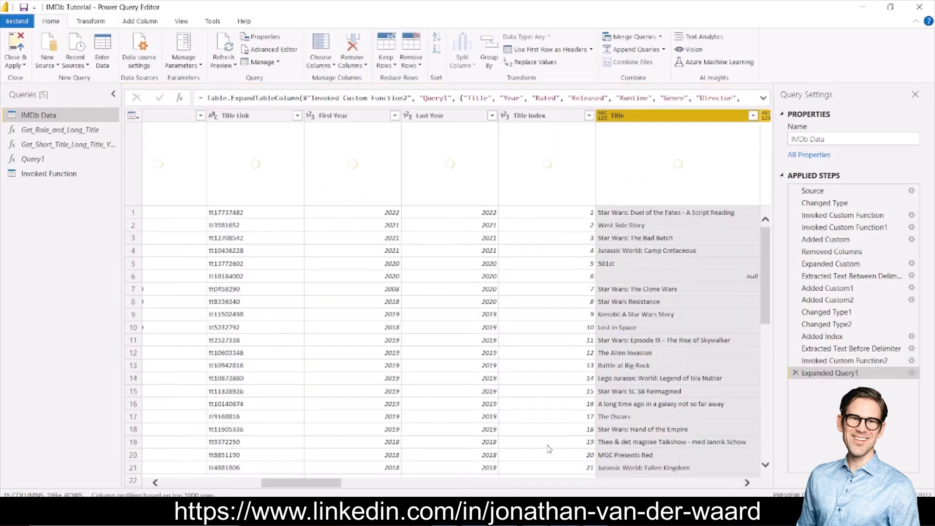
# Review the expanded OMDb columns such as Title, Year.1 and Rated alongside the original IMDb role and title columns.
pyautogui.moveTo(324, 483)
pyautogui.mouseDown()
pyautogui.moveTo(401, 487)
pyautogui.moveTo(221, 490)
pyautogui.moveTo(309, 489)
pyautogui.mouseUp()
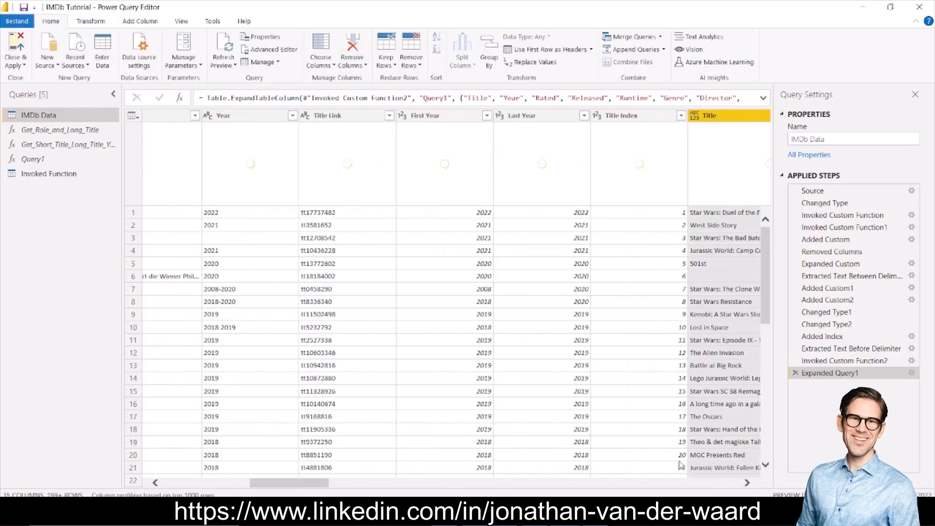
pyautogui.click(747, 483)
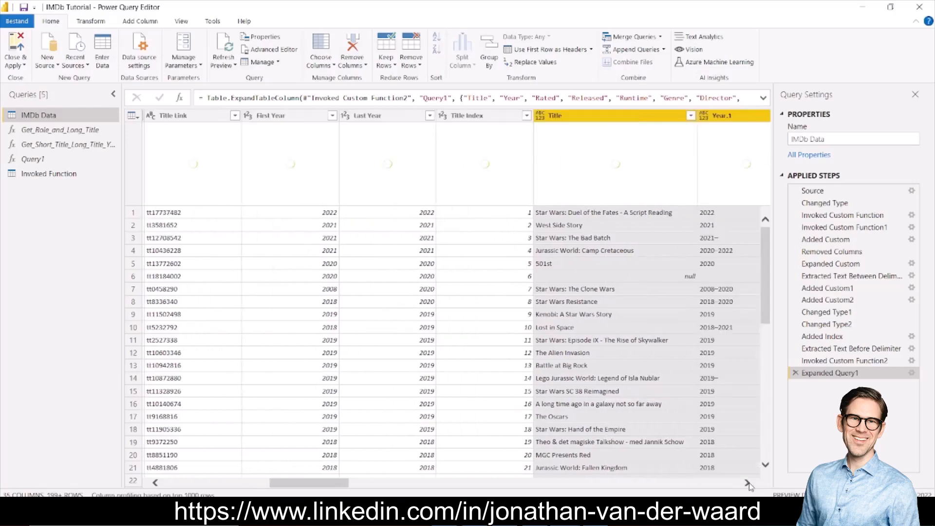
pyautogui.click(748, 483)
pyautogui.click(748, 483)
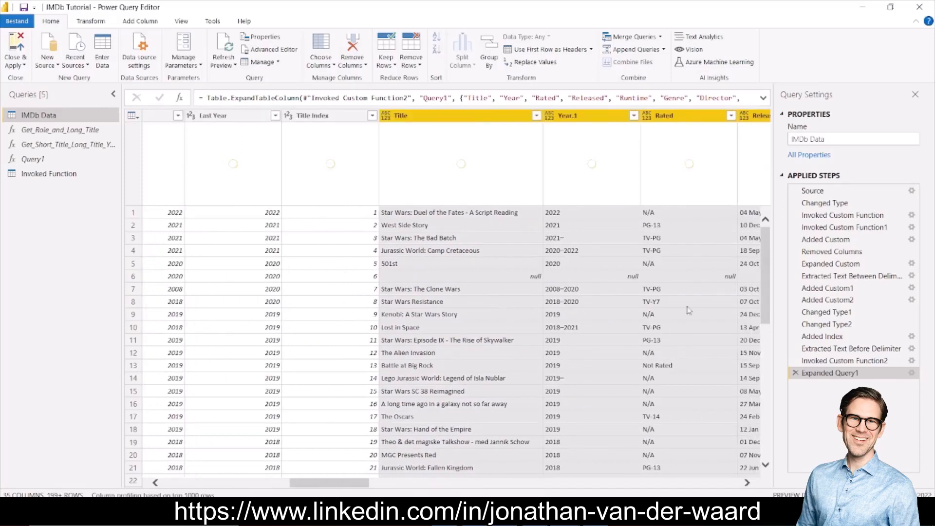
pyautogui.moveTo(770, 296)
pyautogui.mouseDown()
pyautogui.moveTo(788, 423)
pyautogui.moveTo(783, 287)
pyautogui.mouseUp()
pyautogui.moveTo(366, 489); pyautogui.dragTo(263, 484)
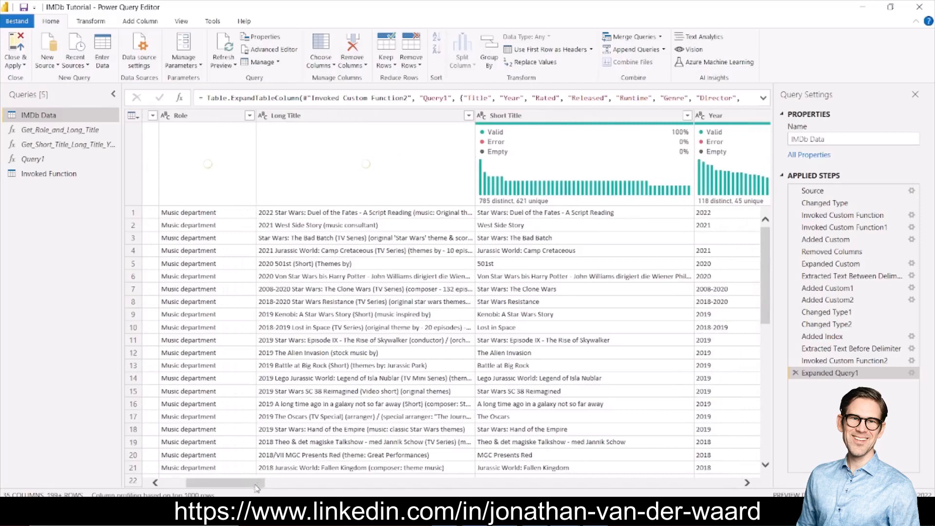
pyautogui.moveTo(265, 484); pyautogui.dragTo(218, 489)
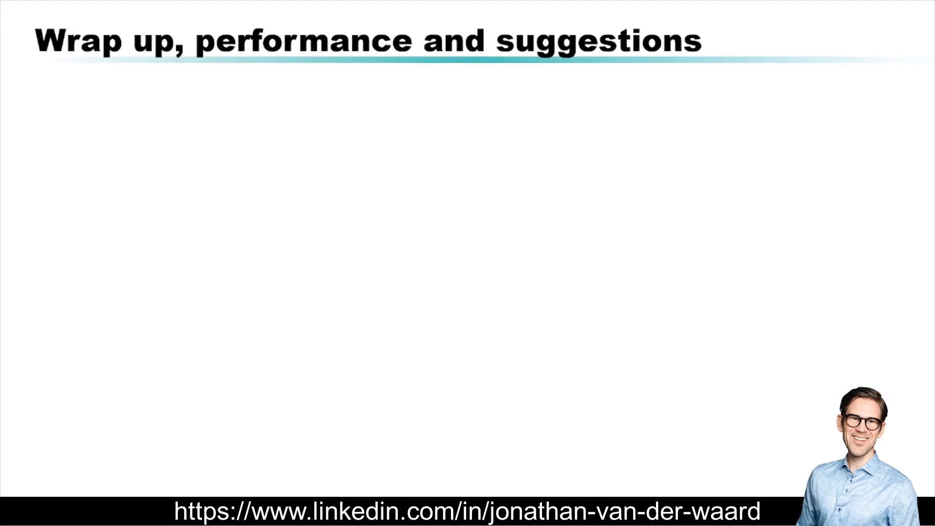
pyautogui.press('Right')
pyautogui.press('Right')
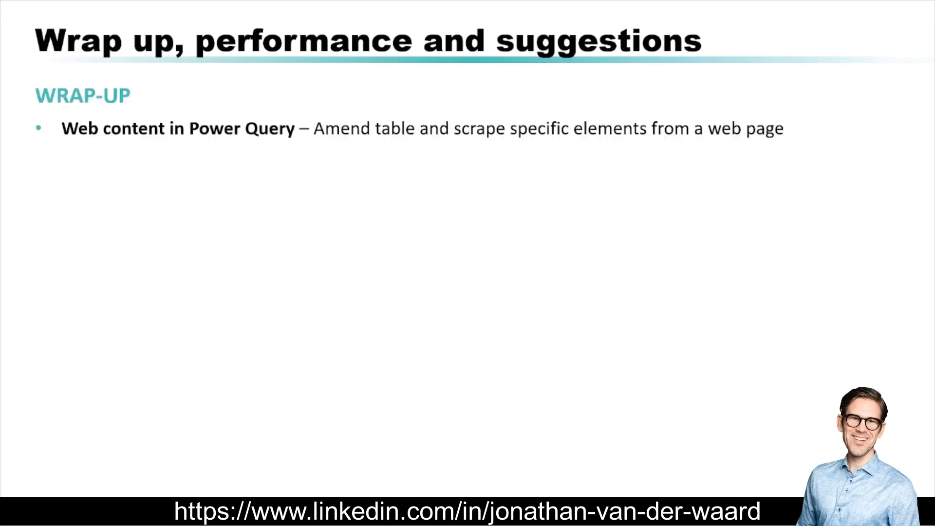